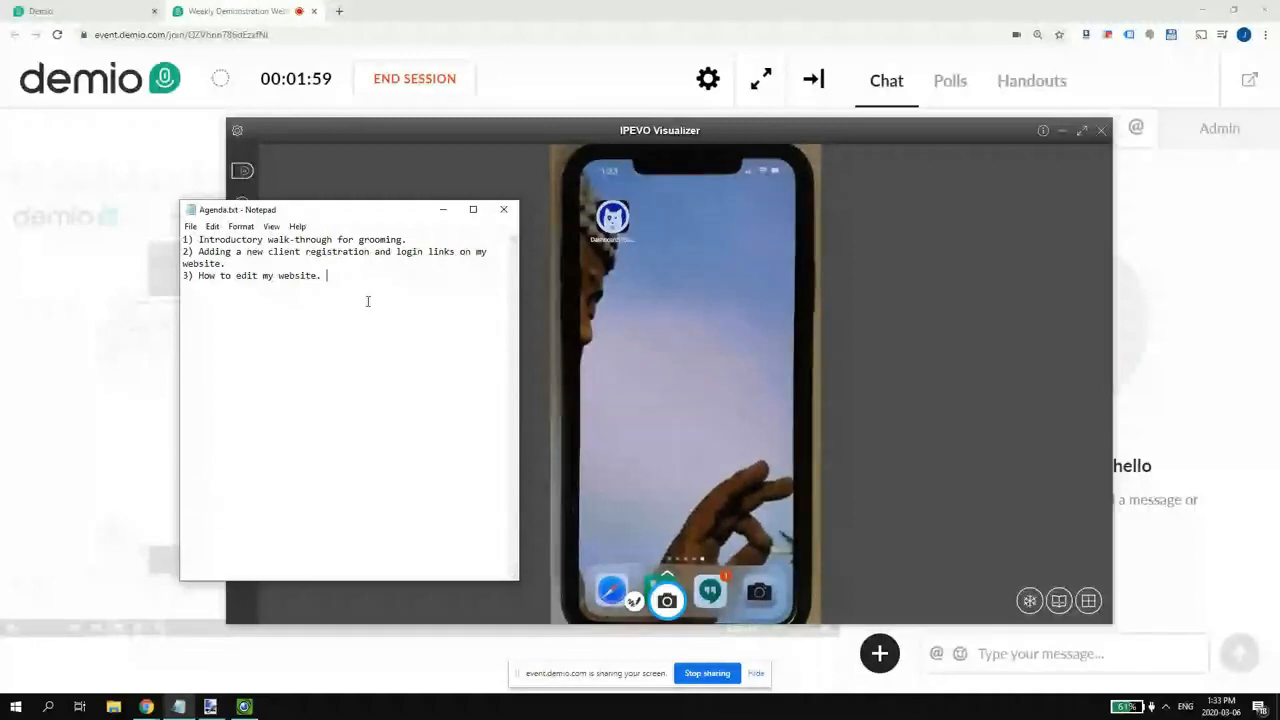
- Minimize the Notepad agenda and narrow the IPEVO camera window over the webinar page
left_click(445, 210)
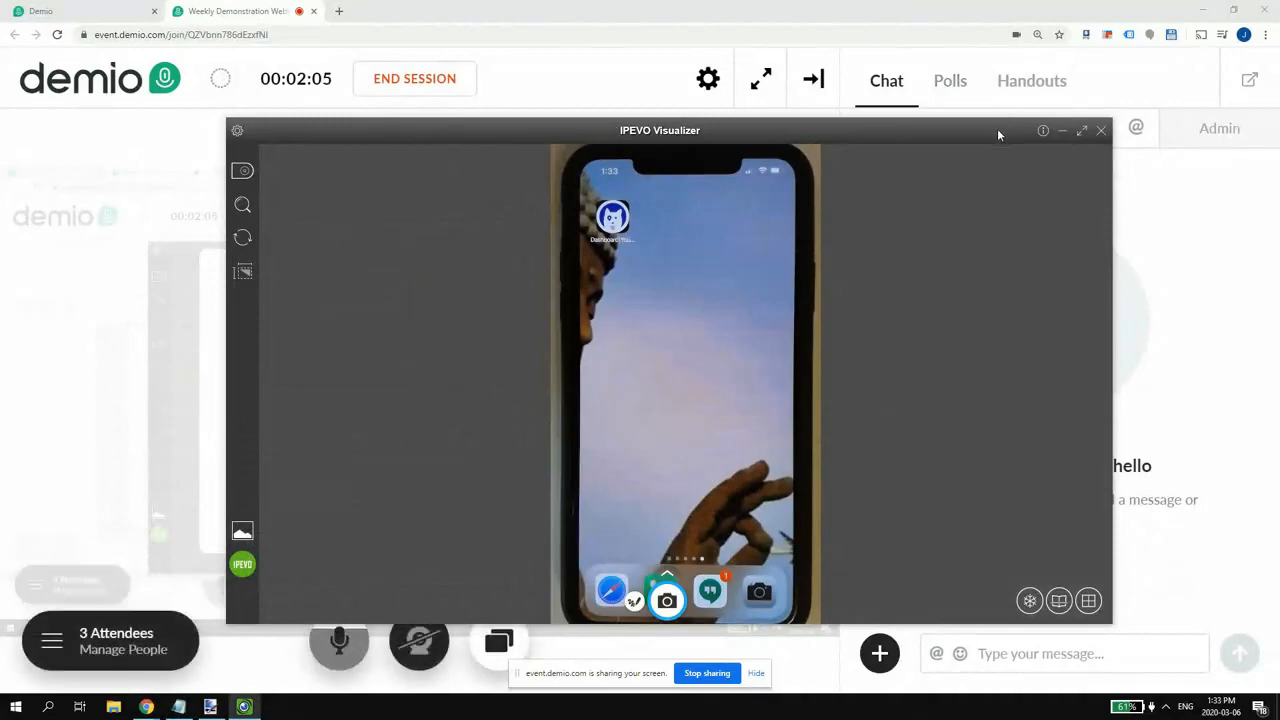
left_click_drag(986, 143, 788, 127)
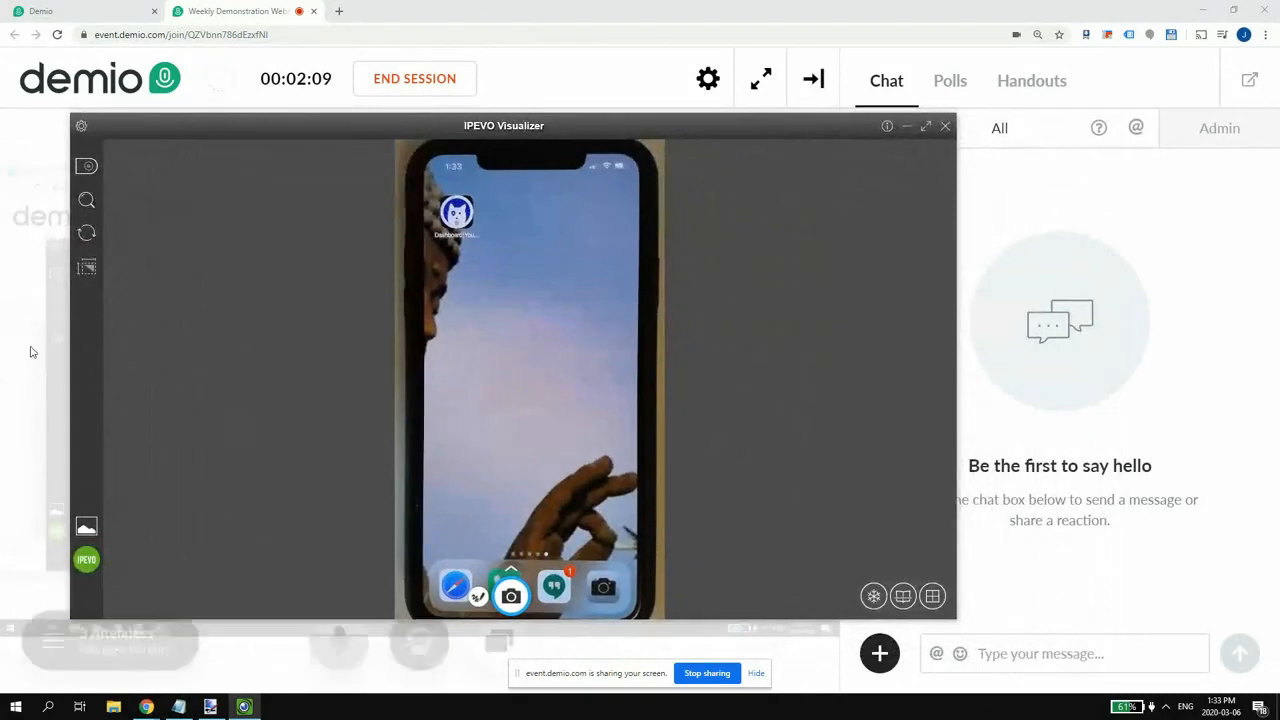
left_click_drag(69, 343, 389, 342)
left_click_drag(597, 125, 349, 93)
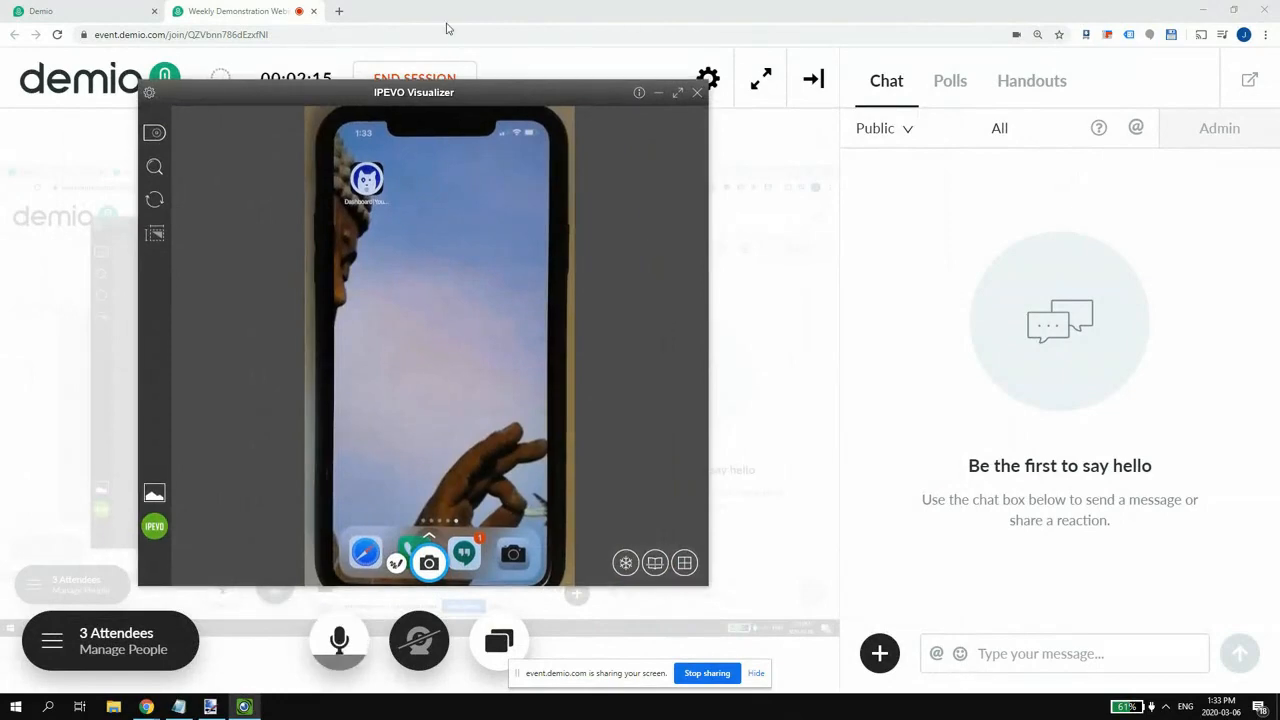
left_click_drag(535, 104, 647, 63)
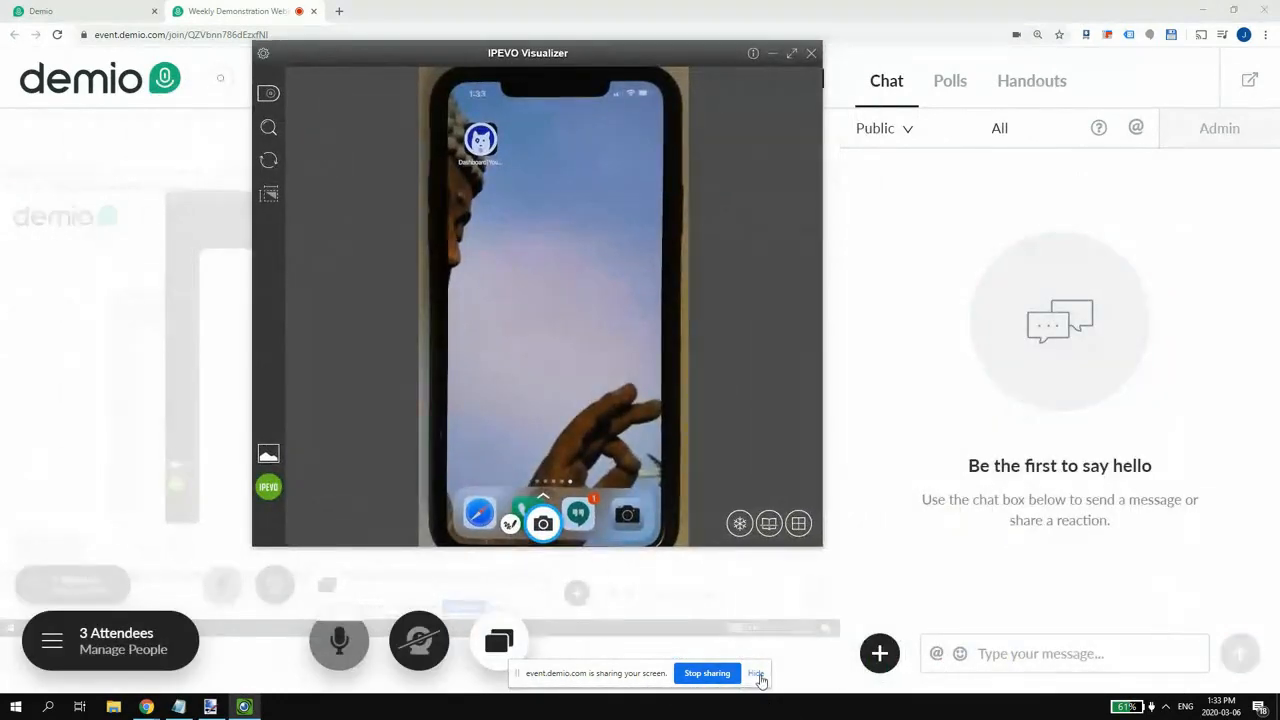
- Restore and resize the IPEVO phone camera window, then maximize it full screen
left_click(791, 53)
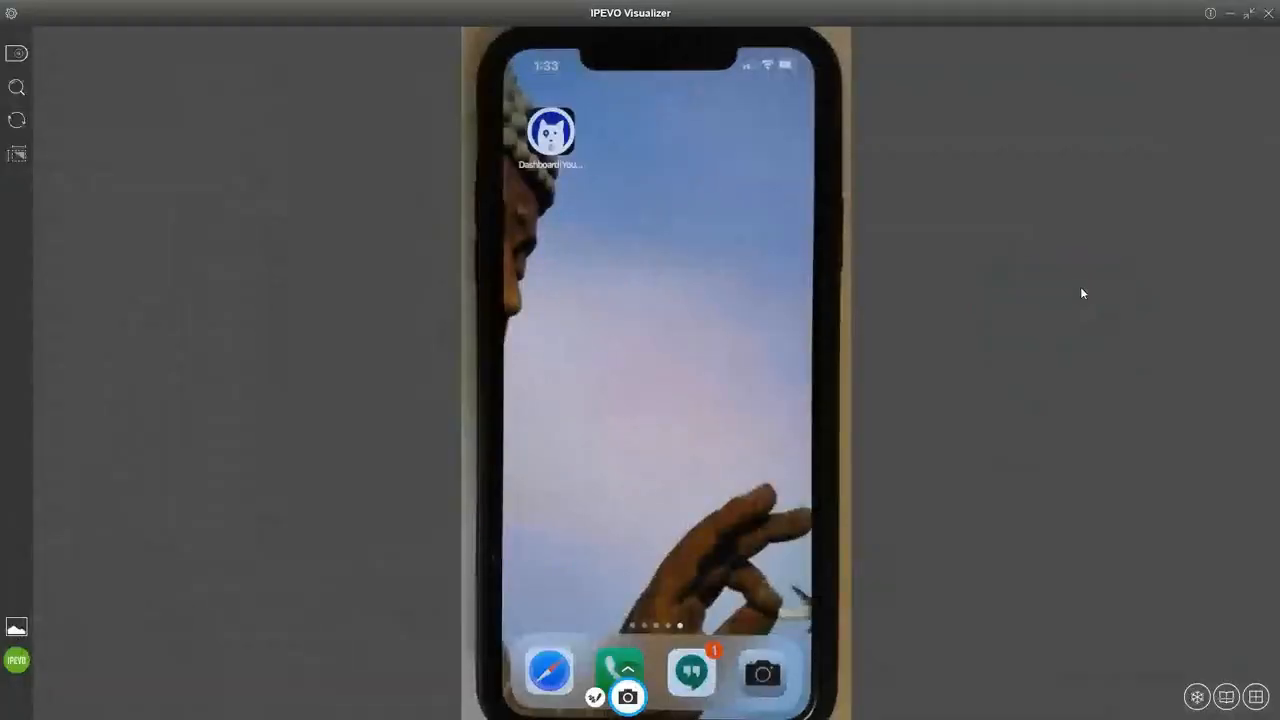
left_click(1250, 16)
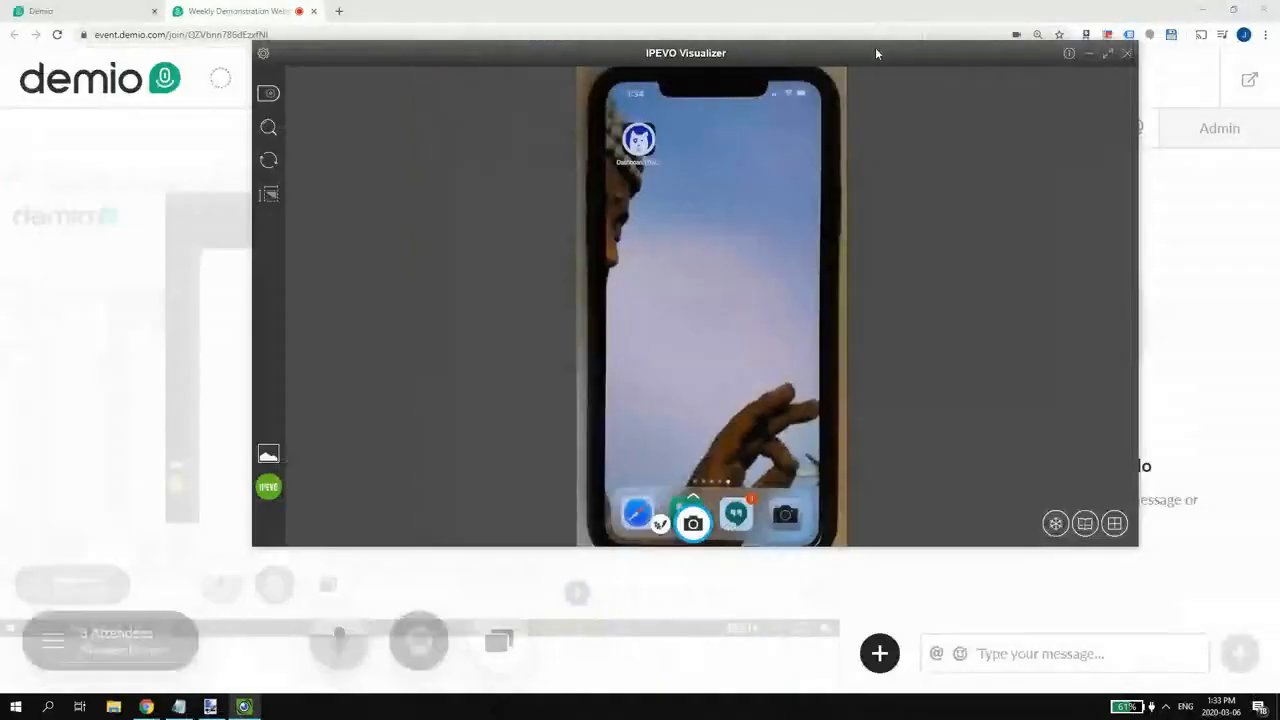
left_click_drag(875, 47, 660, 63)
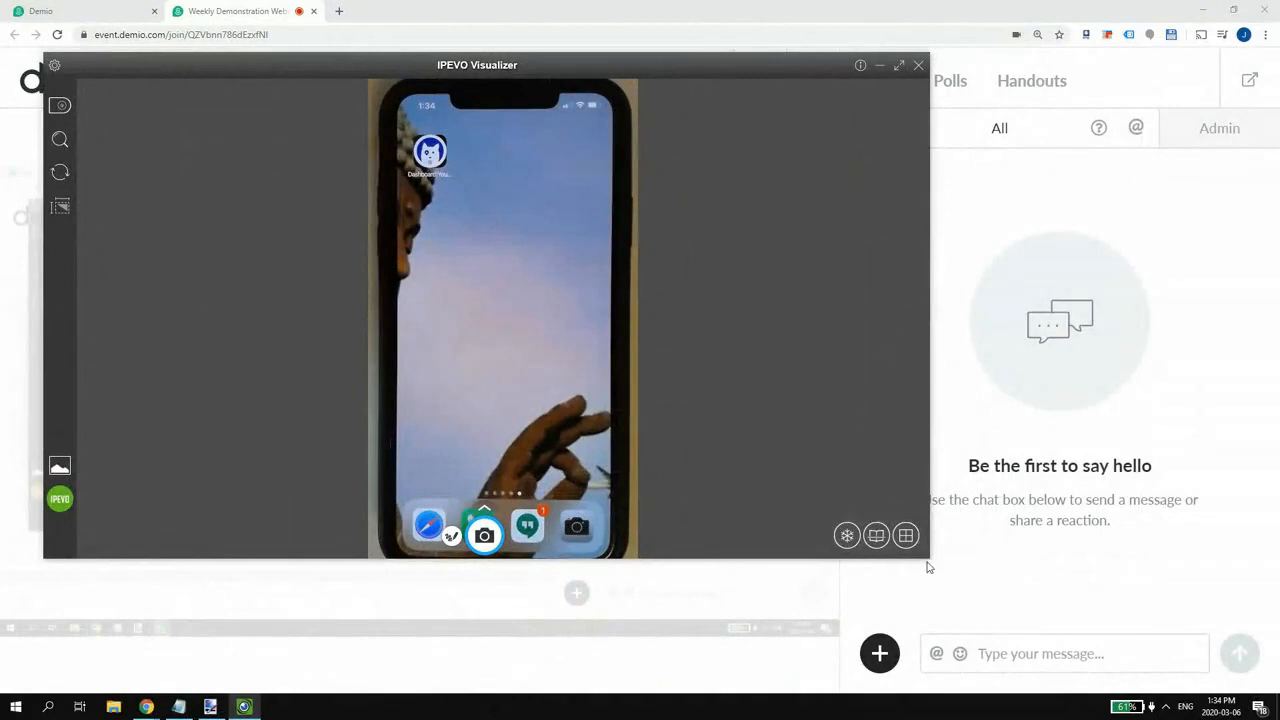
left_click_drag(929, 560, 832, 675)
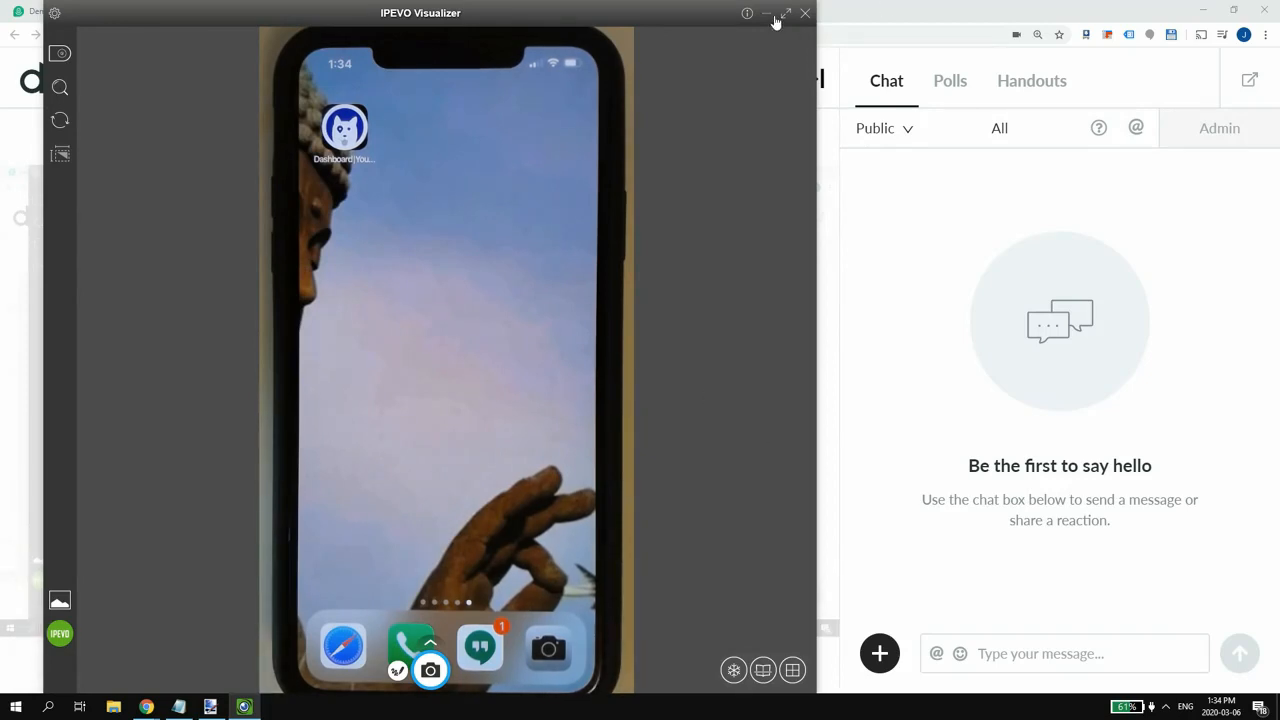
left_click_drag(701, 18, 995, 43)
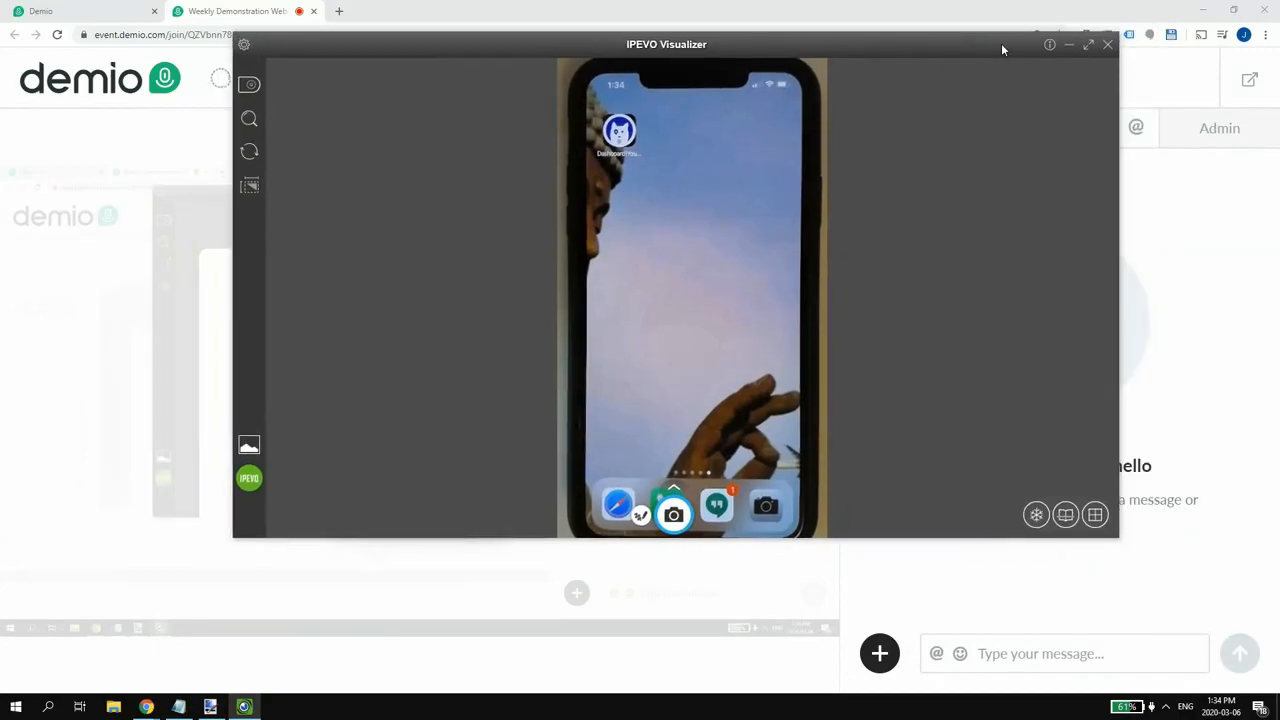
left_click(1086, 45)
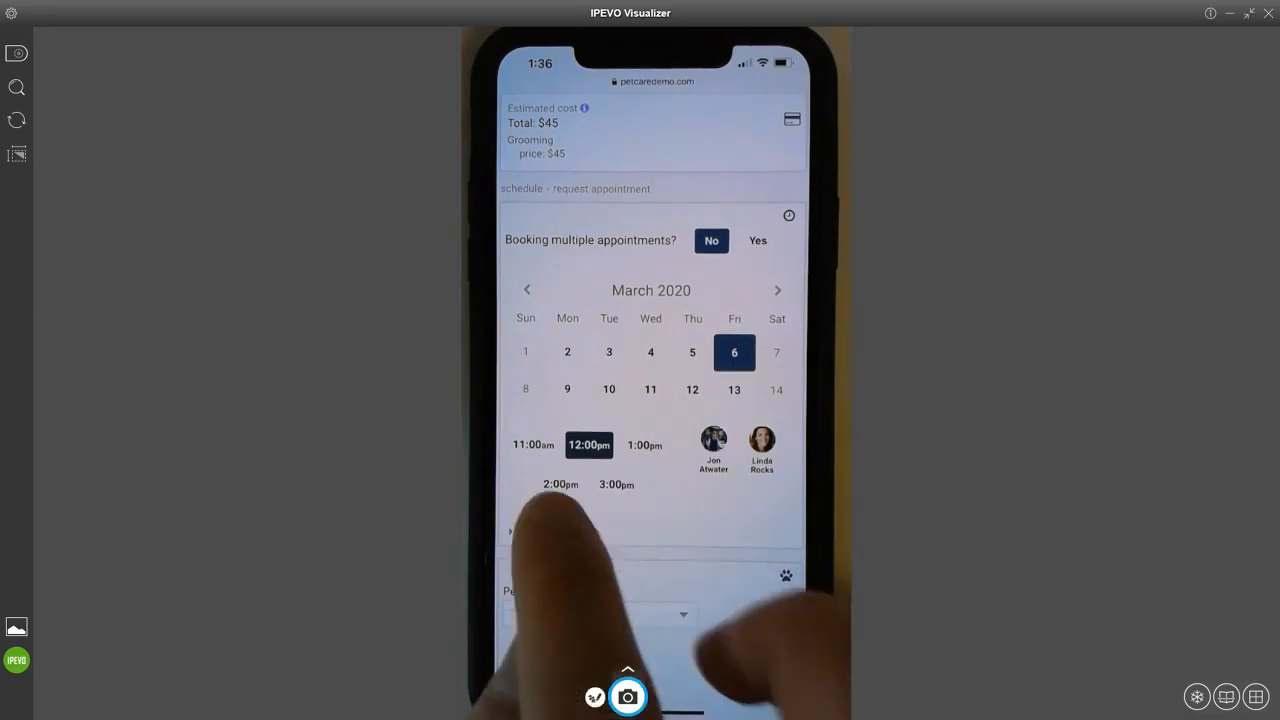
- Show the phone form's Grooming, Deposit Policy and Notes sections, then restore the IPEVO window
left_click(560, 484)
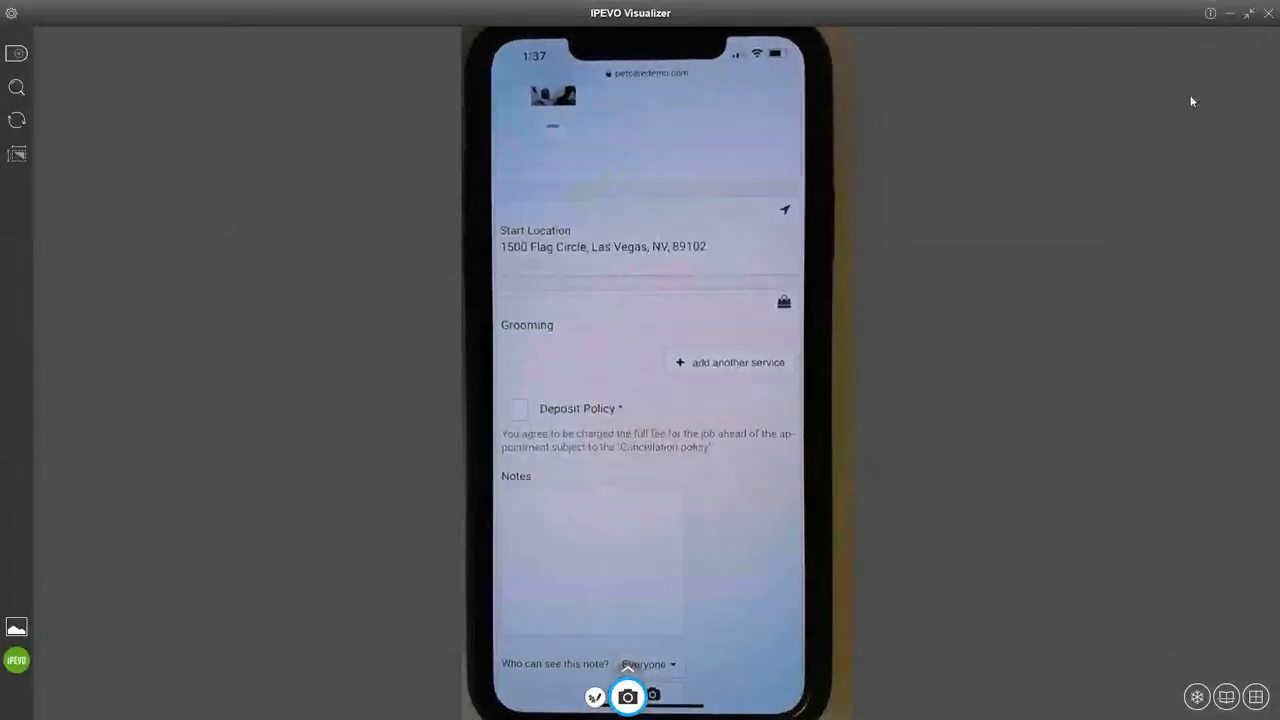
left_click(1250, 14)
- Reposition the IPEVO camera window over the Demio page and enlarge it again
left_click_drag(963, 43, 780, 199)
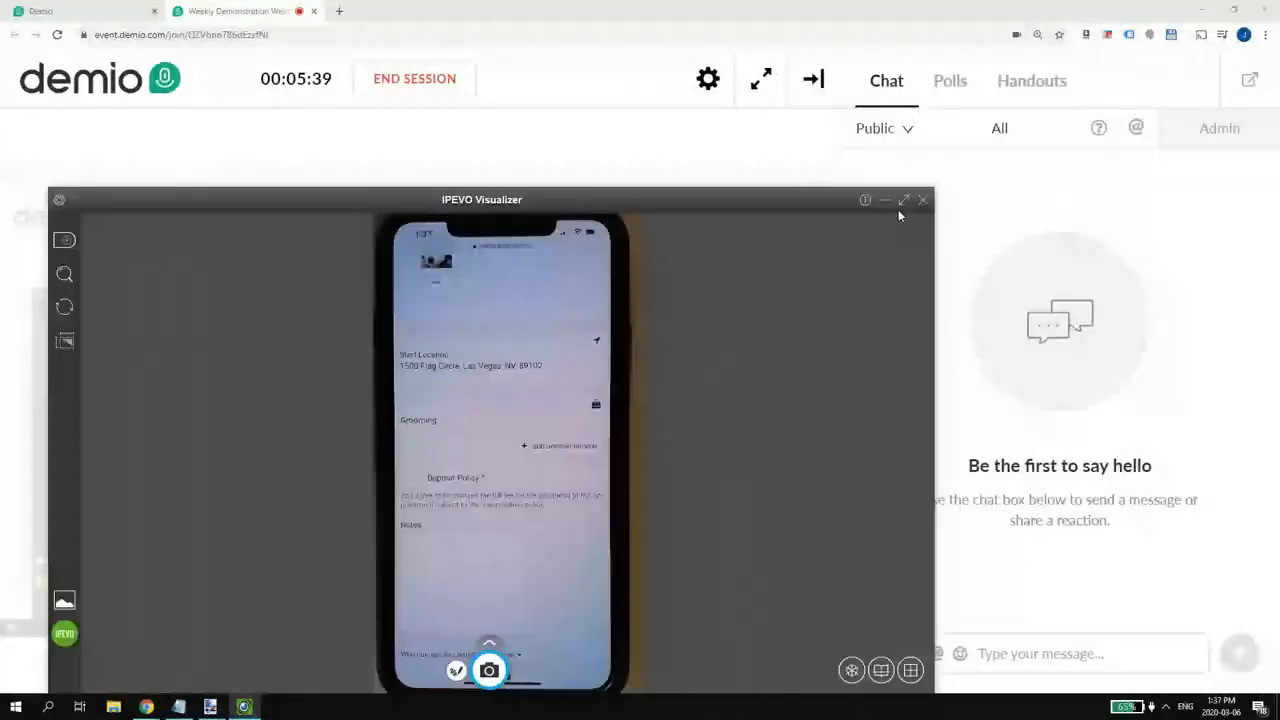
left_click(904, 201)
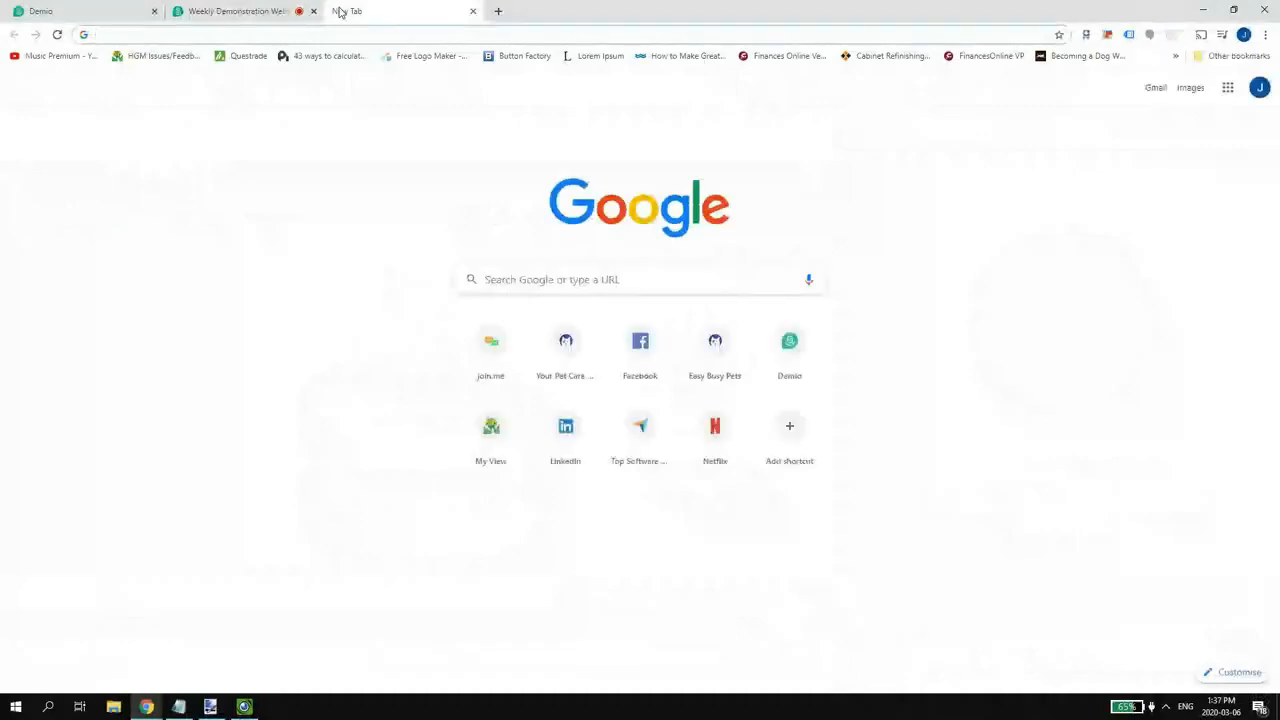
- Load petcaredemo.com from the address bar and open its Schedule page
type("pet")
key("Return")
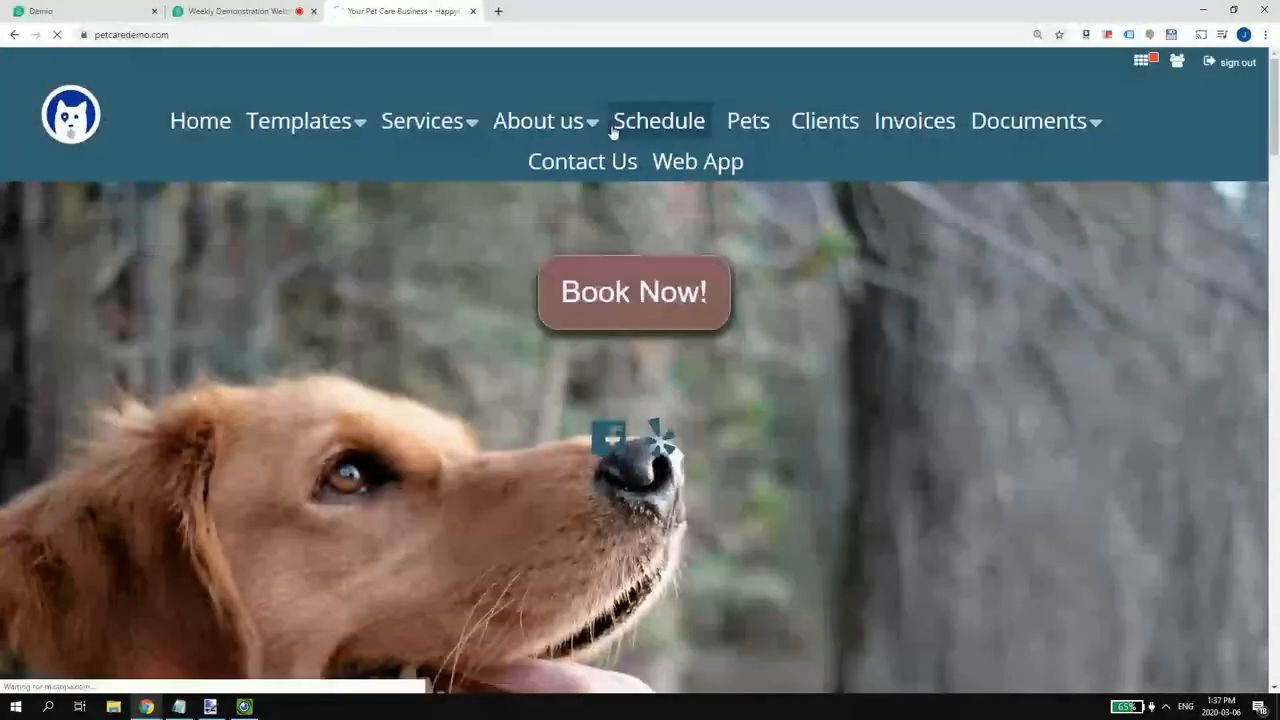
left_click(622, 121)
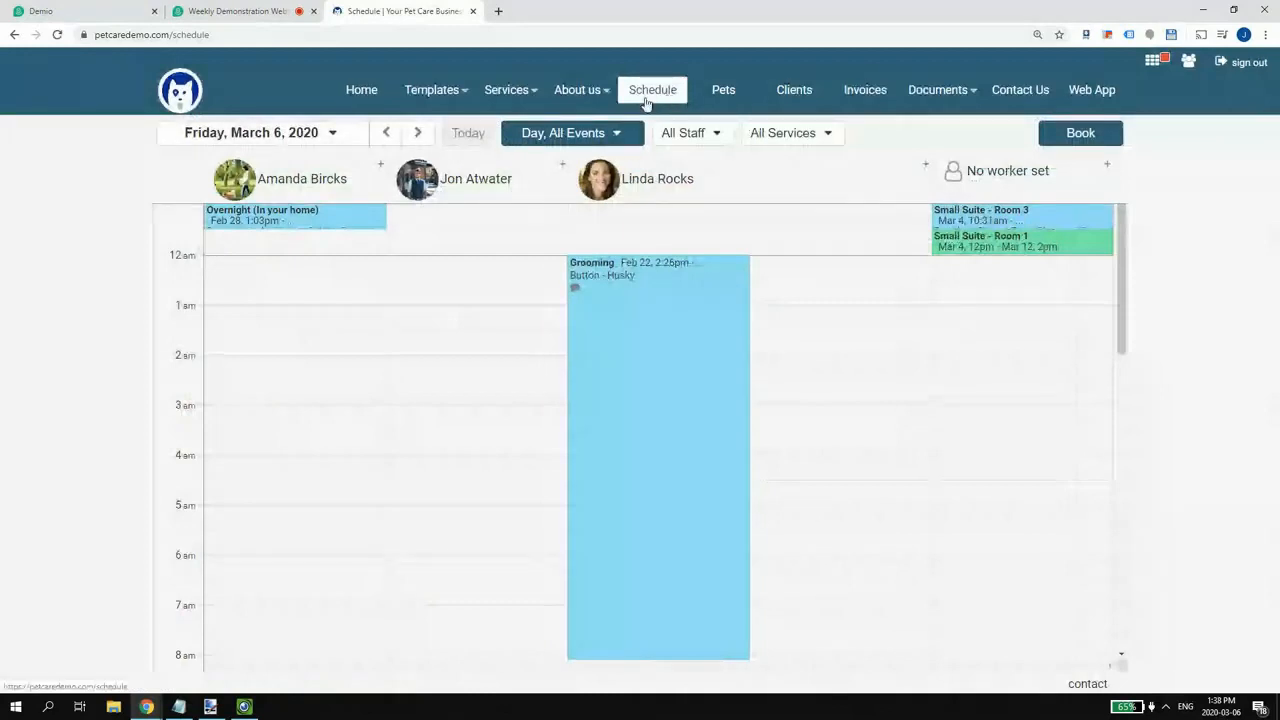
- Switch the schedule to the single-day view and find Button's 2pm Grooming request
left_click(535, 136)
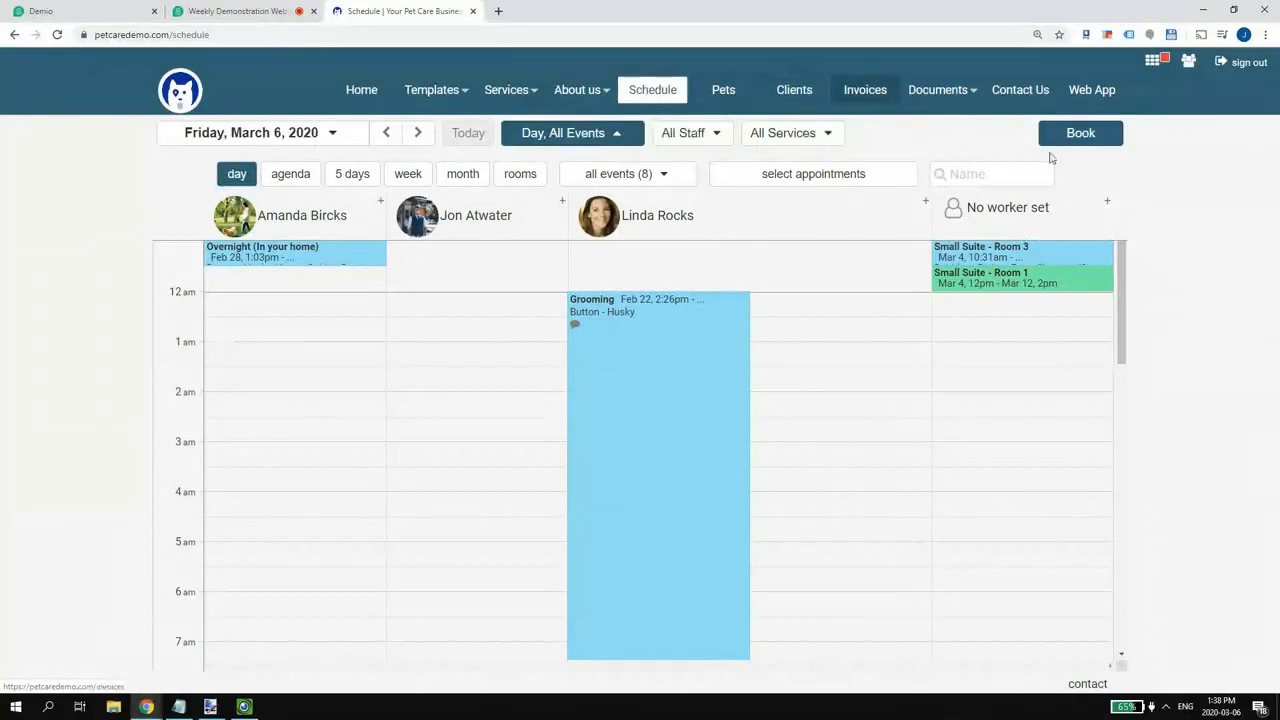
left_click(235, 175)
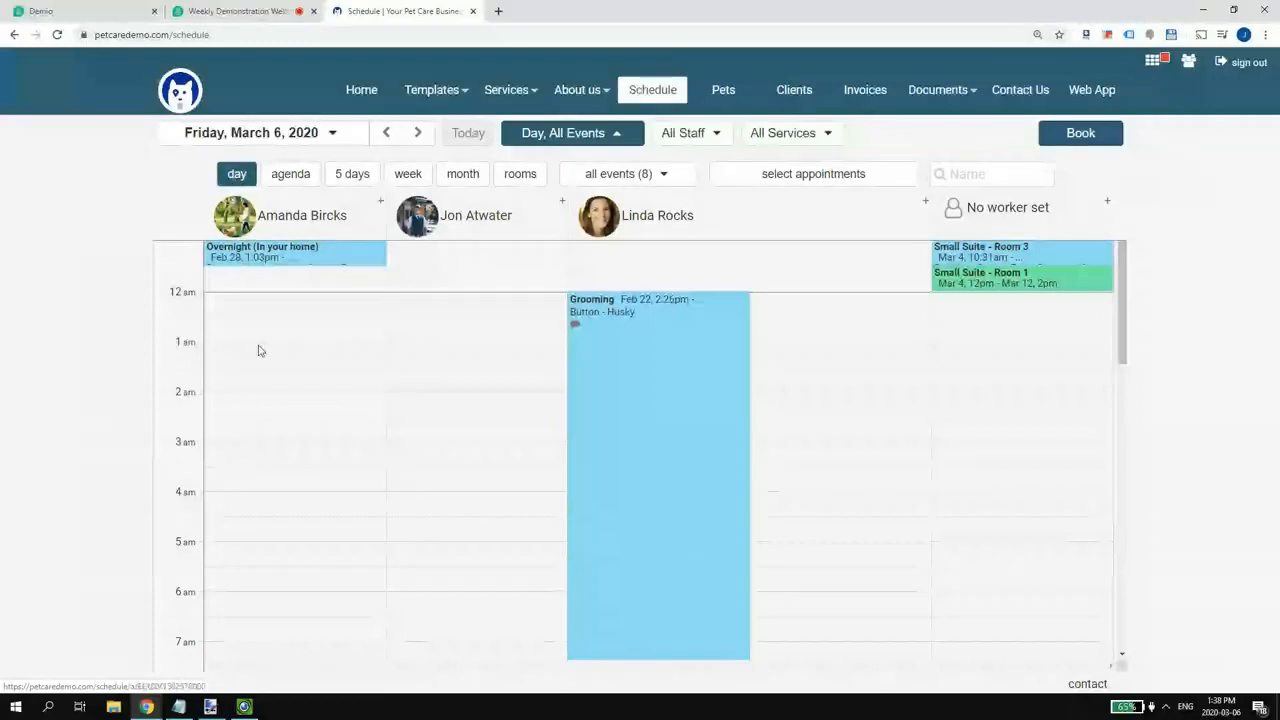
scroll(262, 346, "down", 4)
scroll(270, 335, "up", 2)
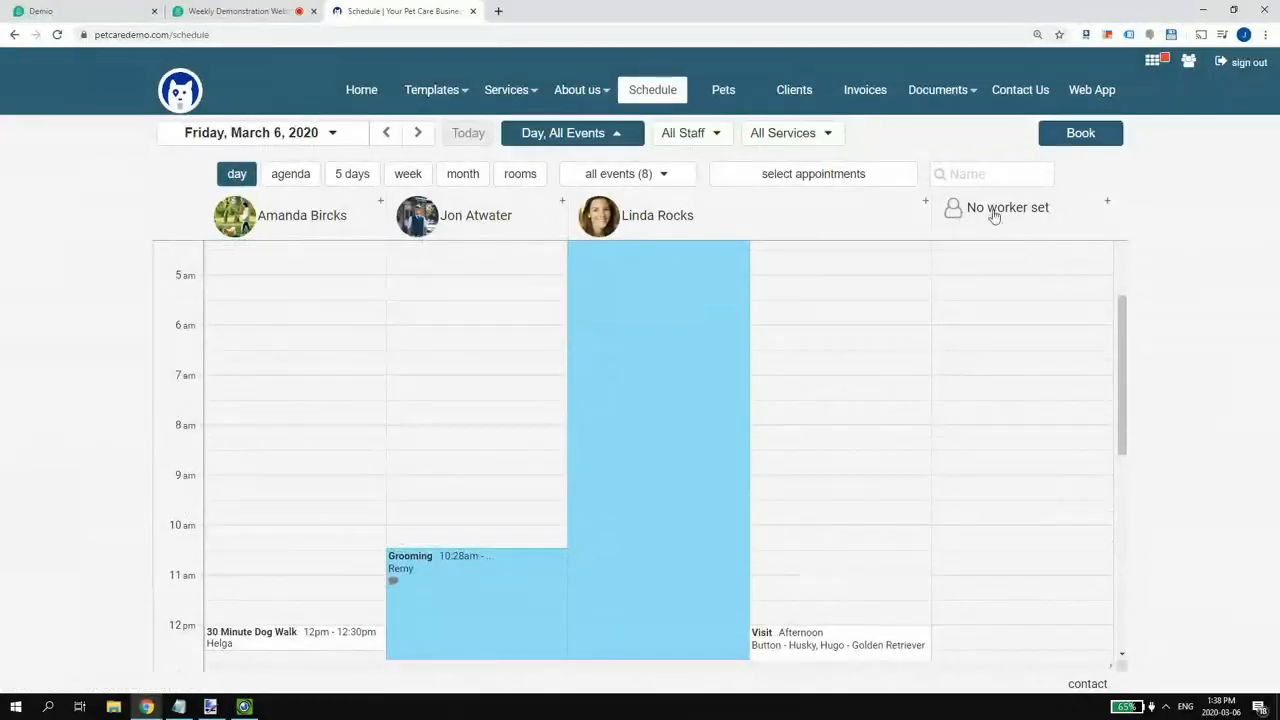
scroll(395, 533, "down", 2)
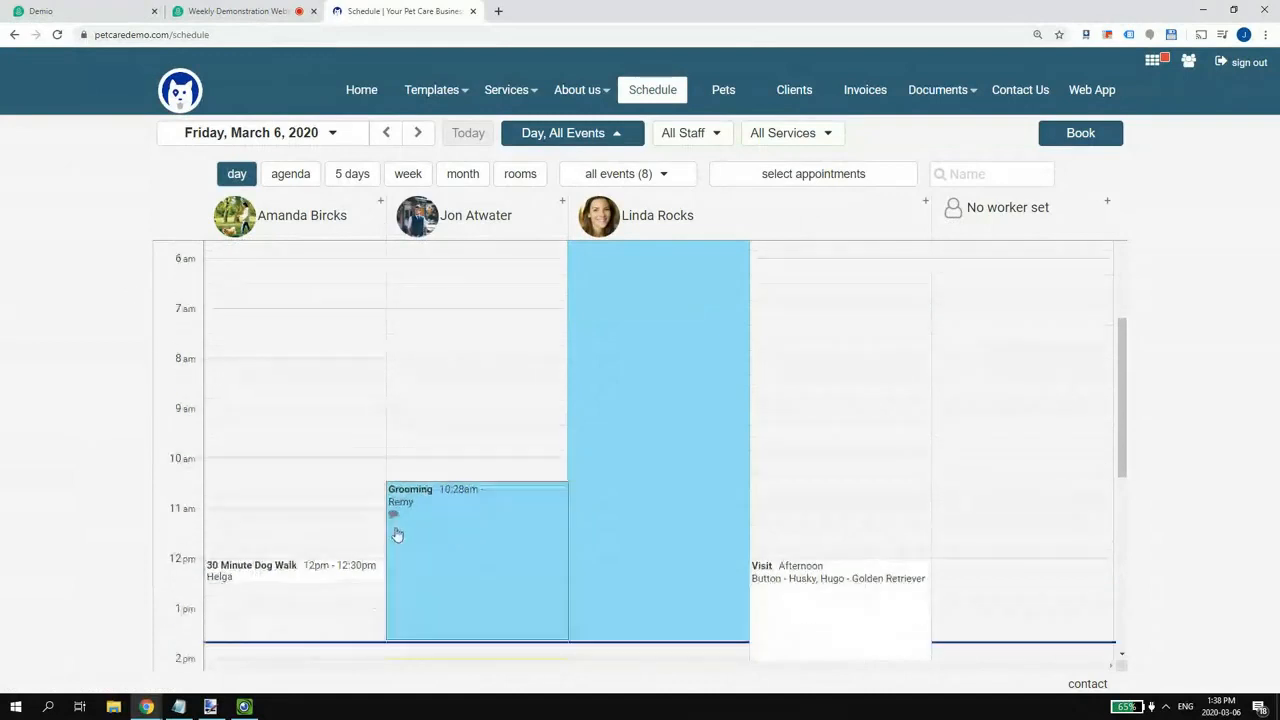
scroll(388, 524, "up", 2)
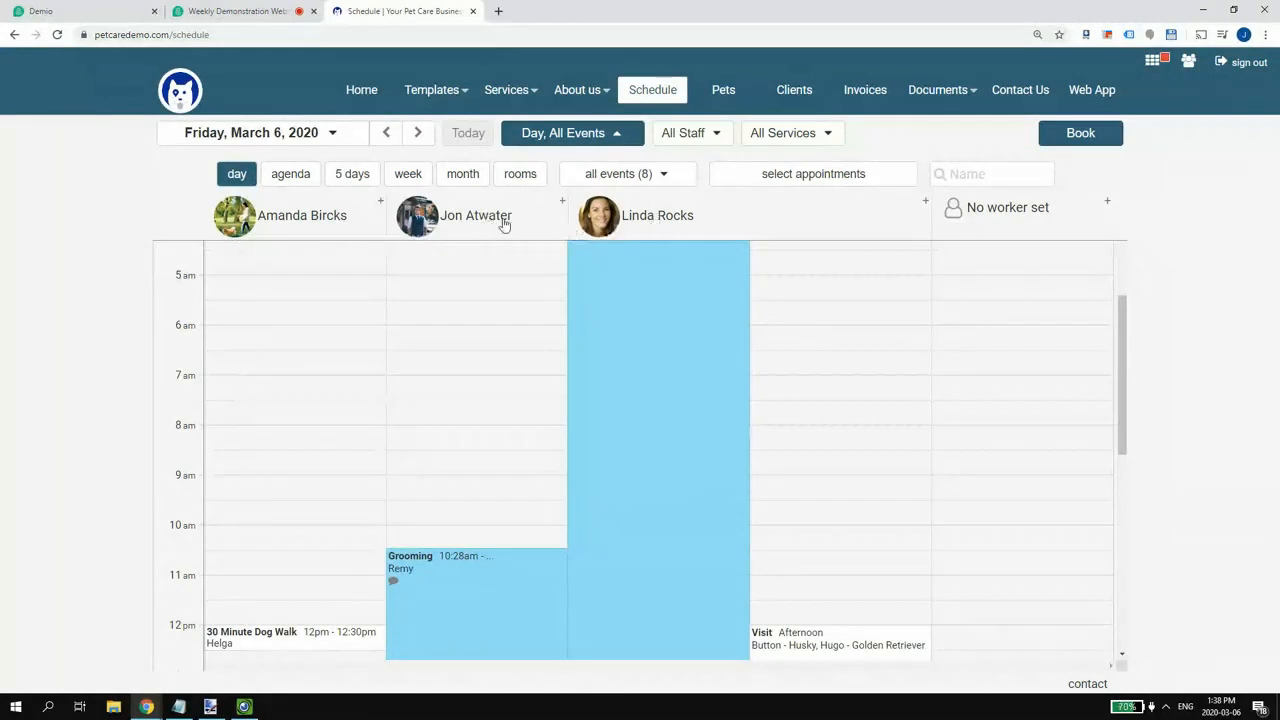
scroll(511, 378, "up", 1)
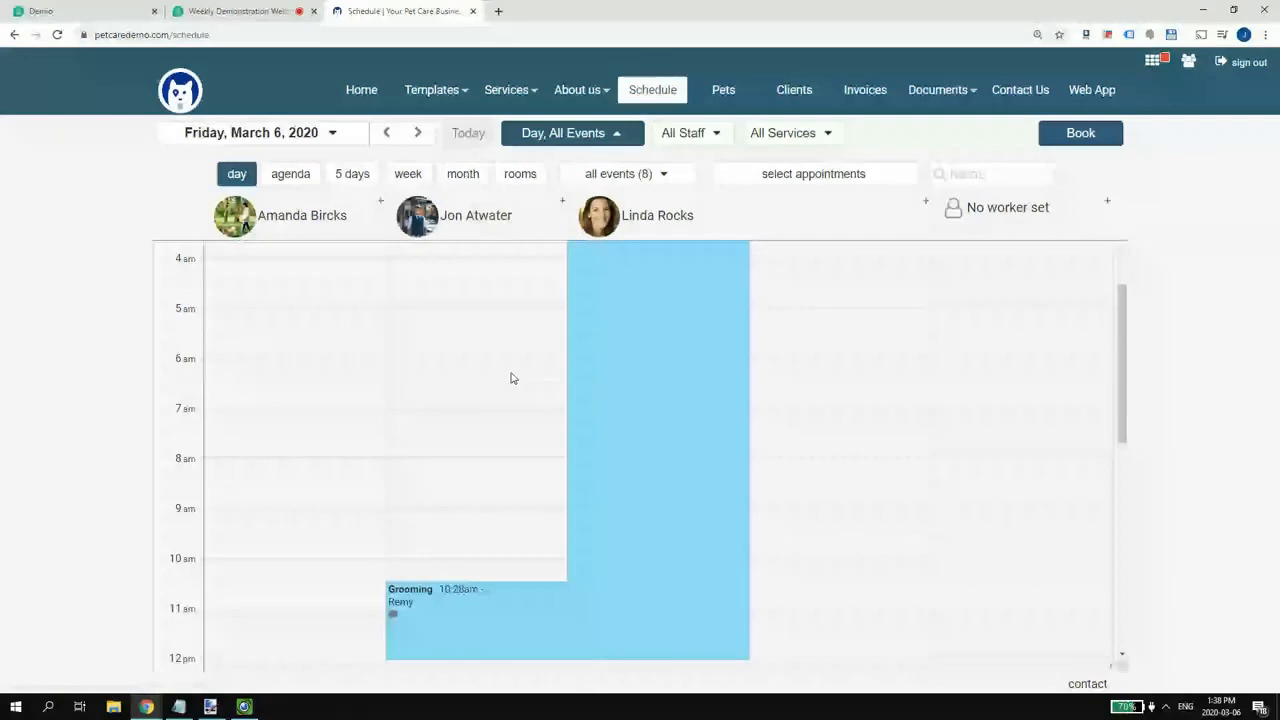
scroll(511, 378, "up", 5)
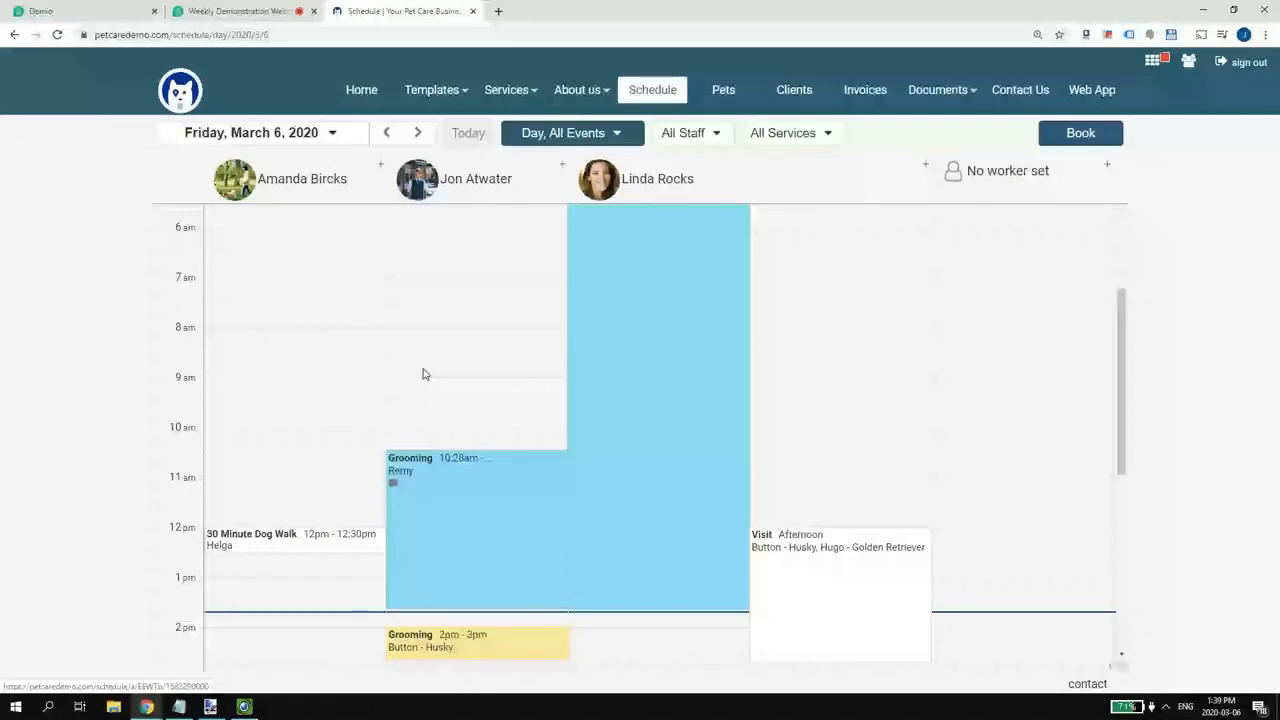
scroll(425, 374, "up", 4)
- Filter the schedule to Requested appointments and switch to the agenda list view
left_click(588, 134)
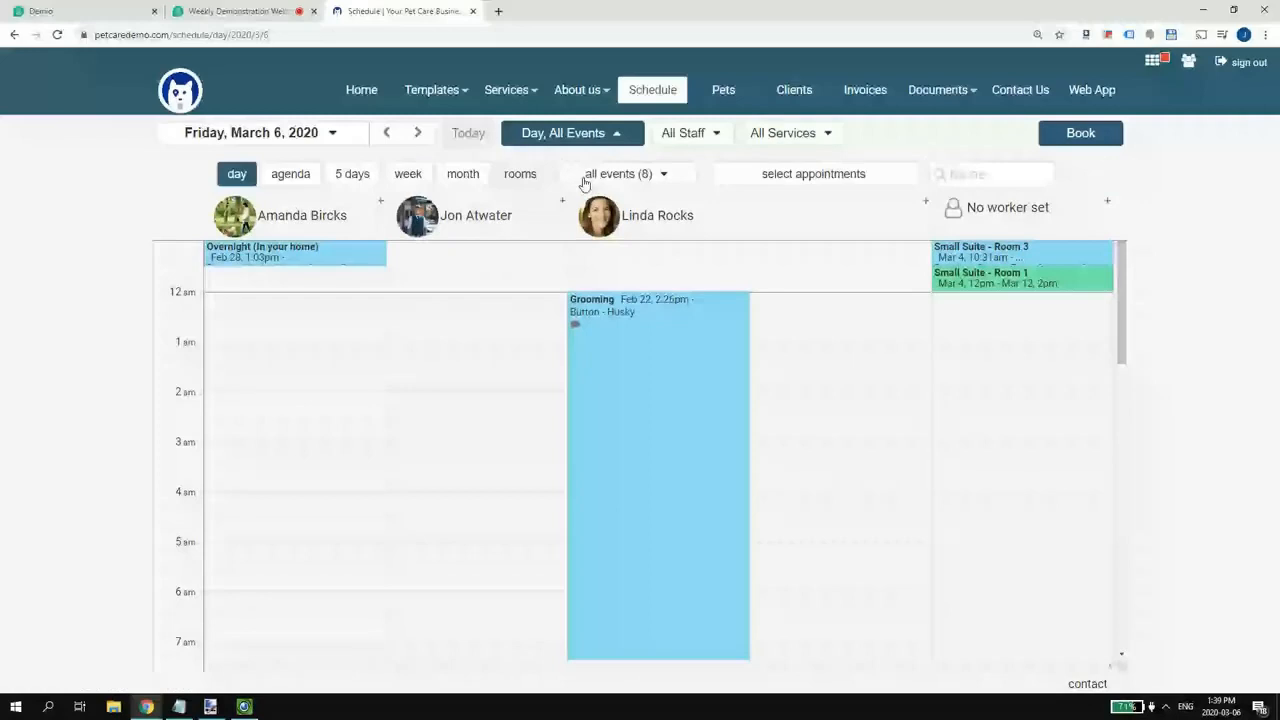
left_click(587, 177)
left_click(596, 277)
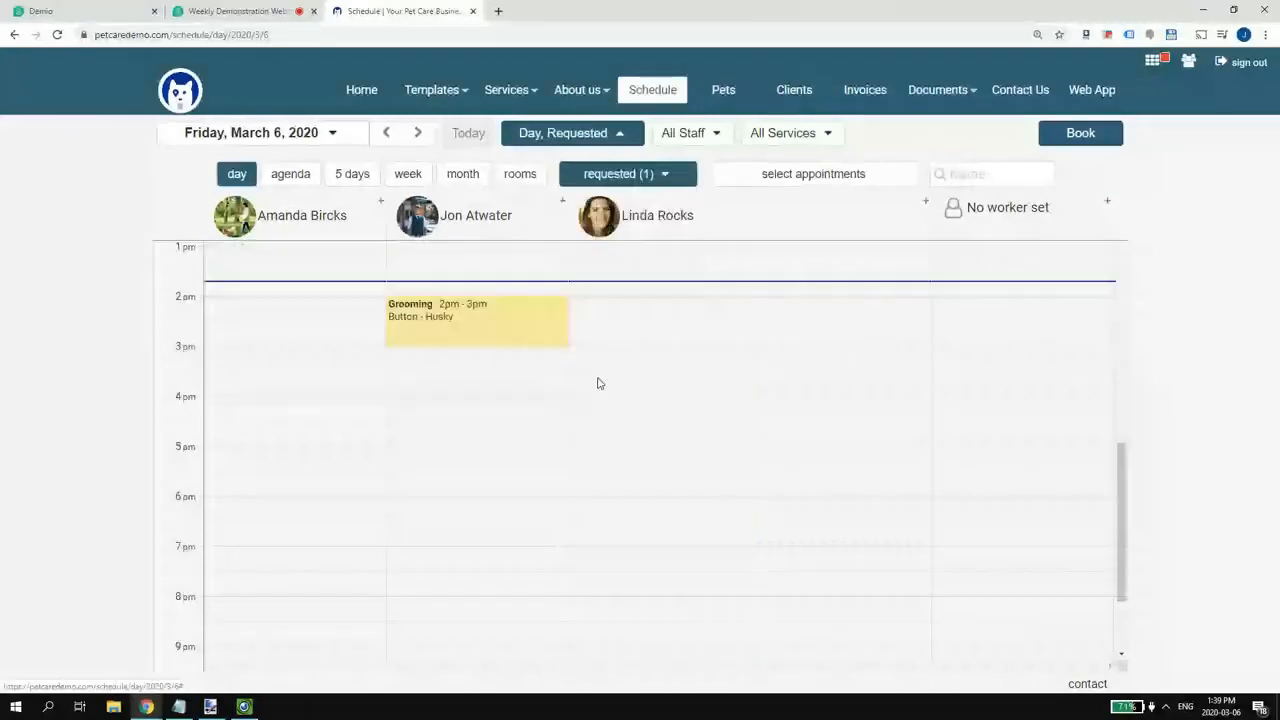
scroll(592, 386, "up", 3)
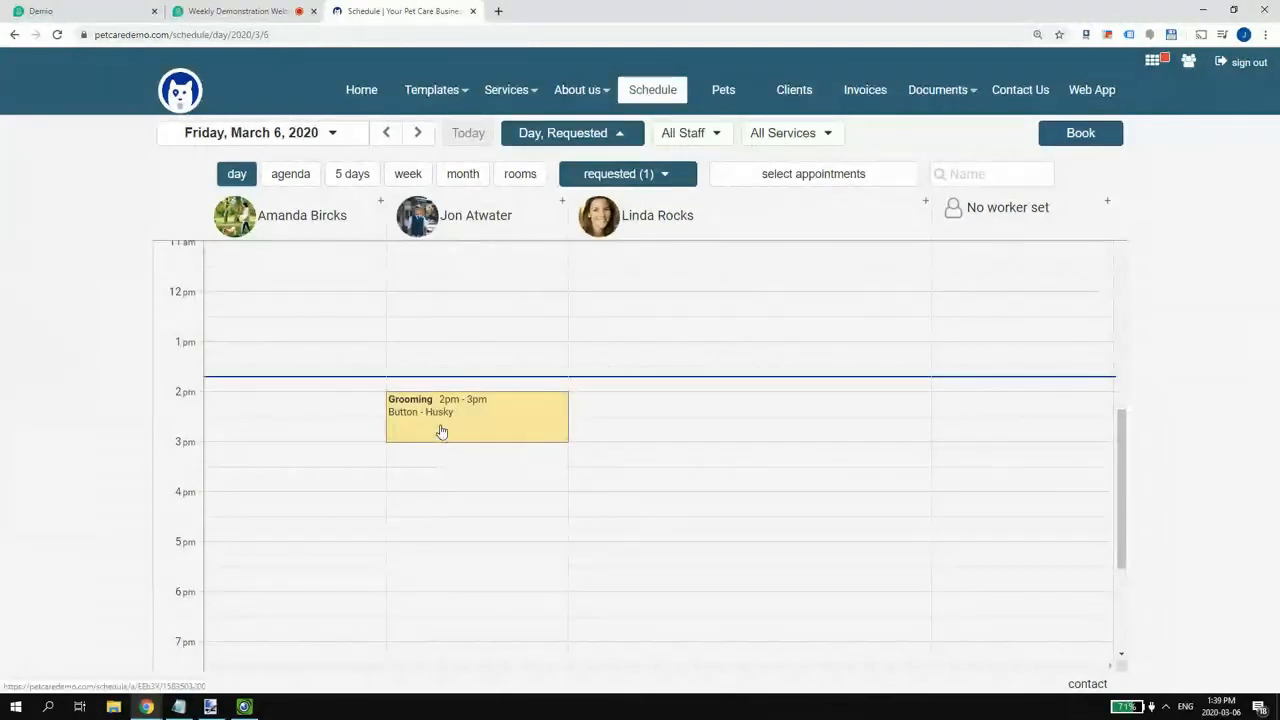
left_click(276, 173)
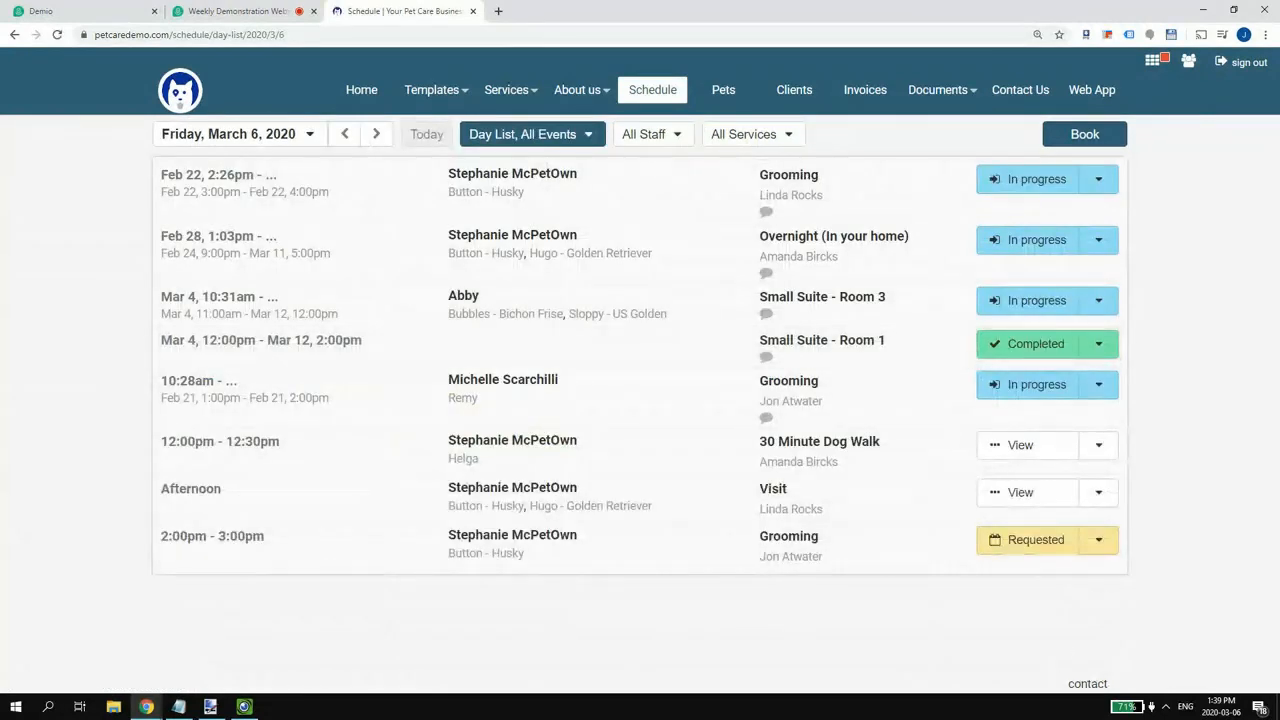
- Limit the list to one staff member, then restore all staff
left_click(679, 136)
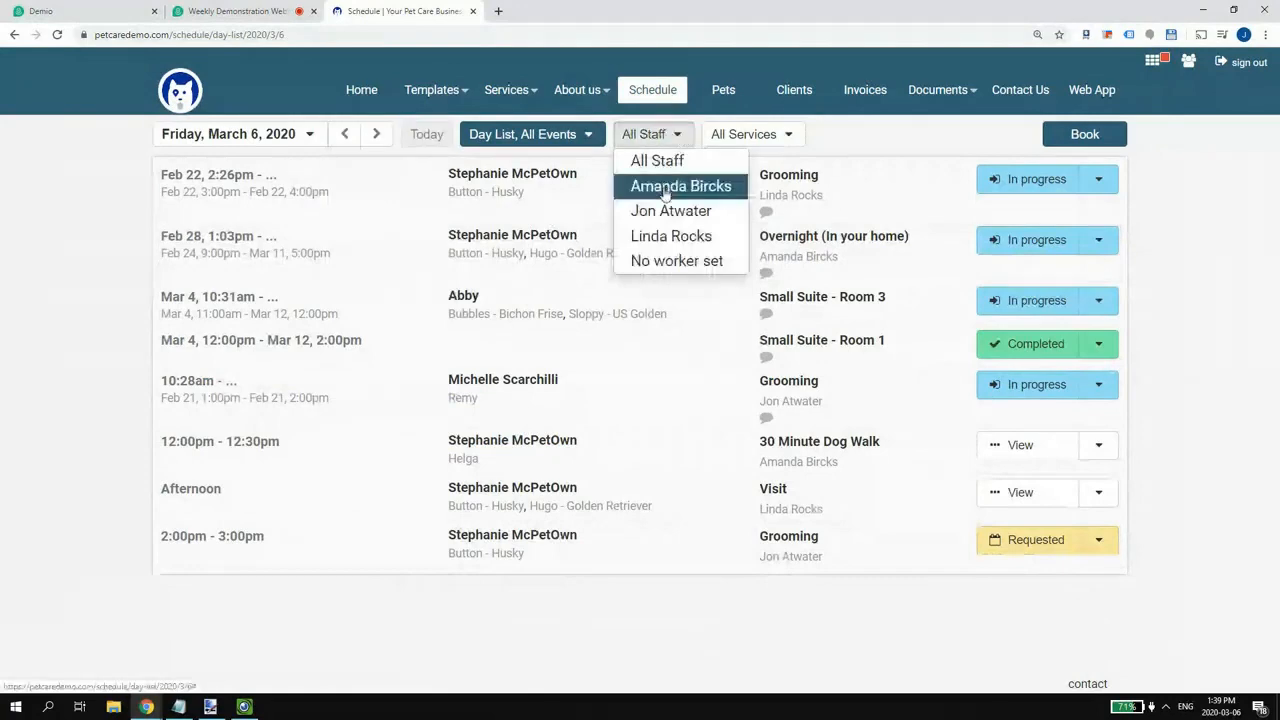
left_click(671, 208)
left_click(655, 141)
left_click(655, 160)
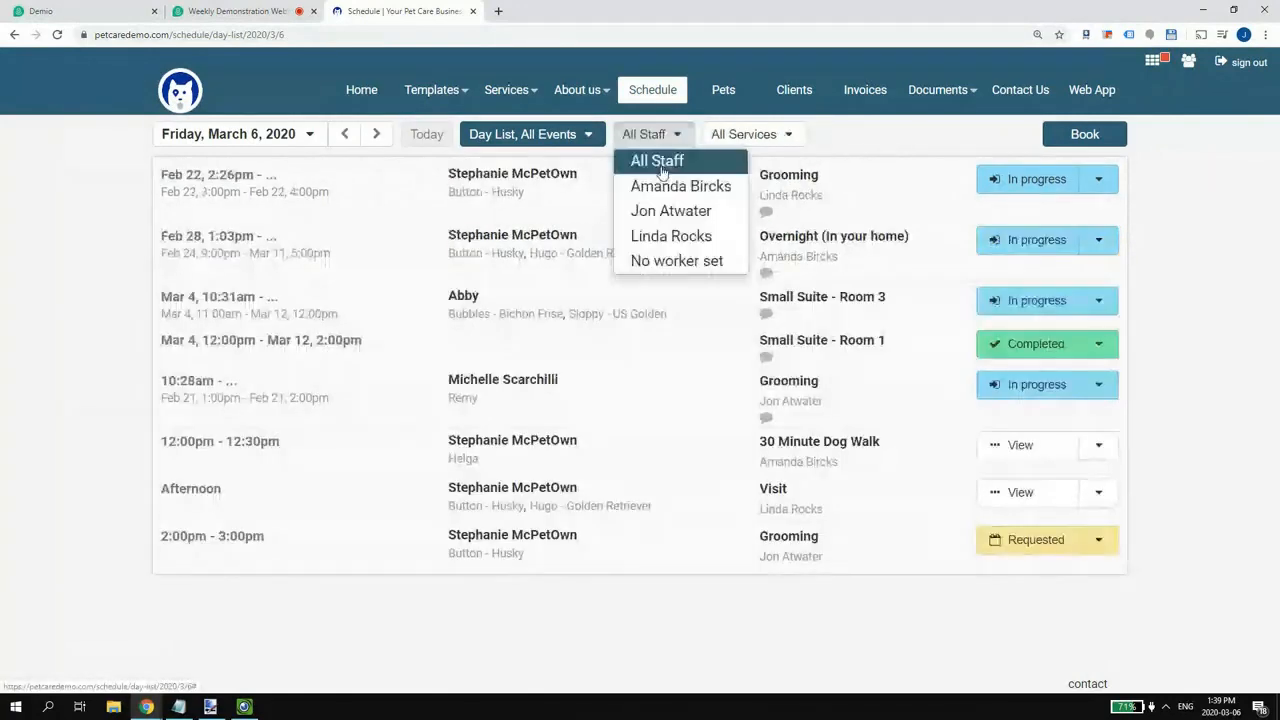
- Filter the list to Dog Grooming, then set the service filter back to All Services
left_click(743, 136)
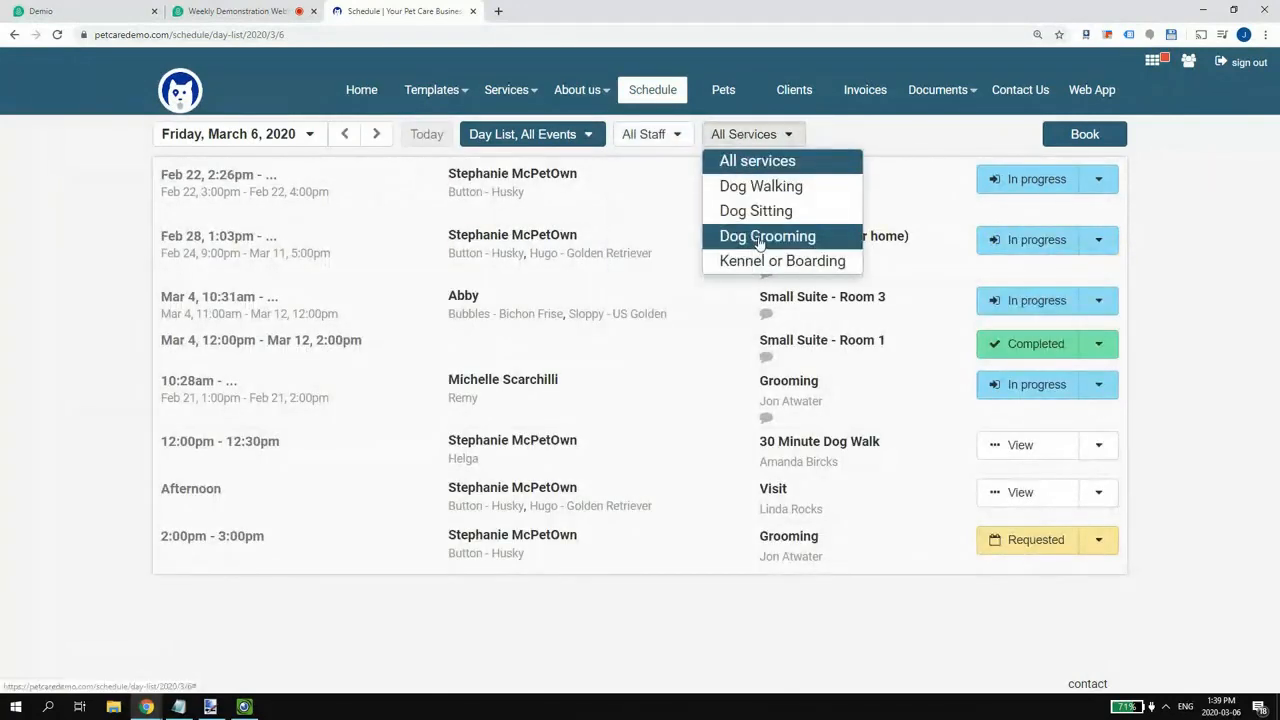
left_click(766, 236)
left_click(770, 134)
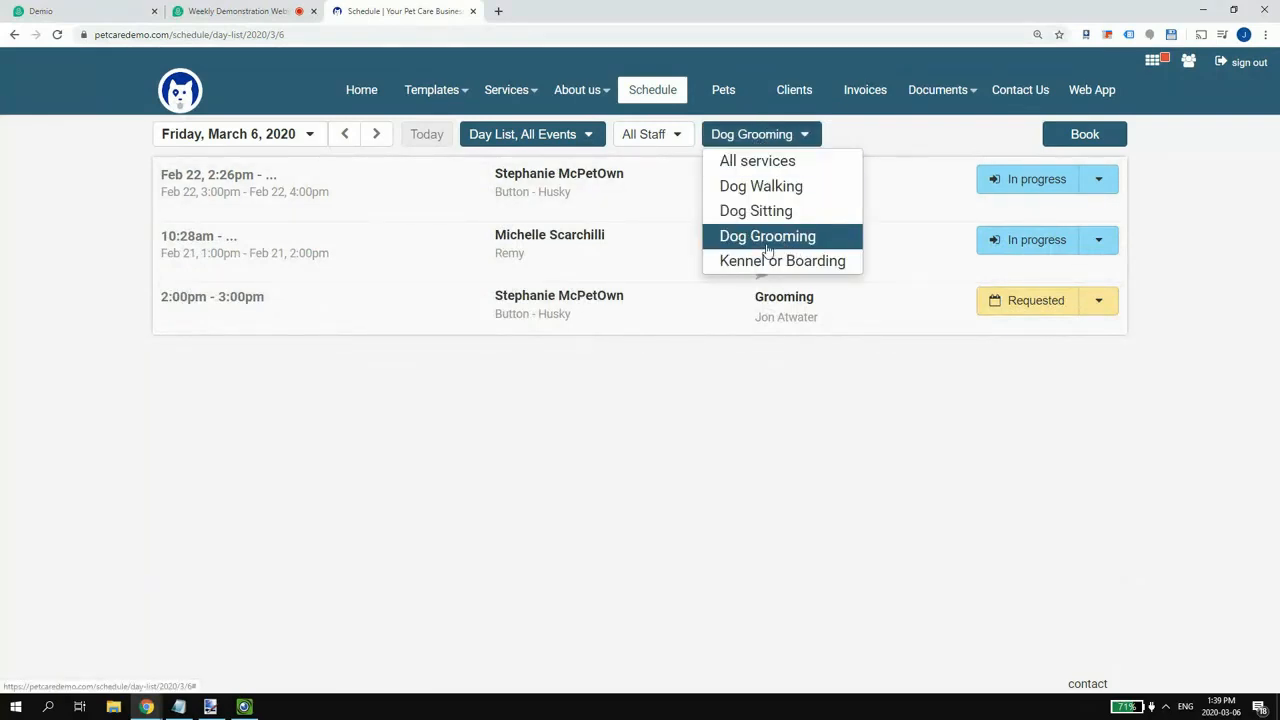
left_click(730, 141)
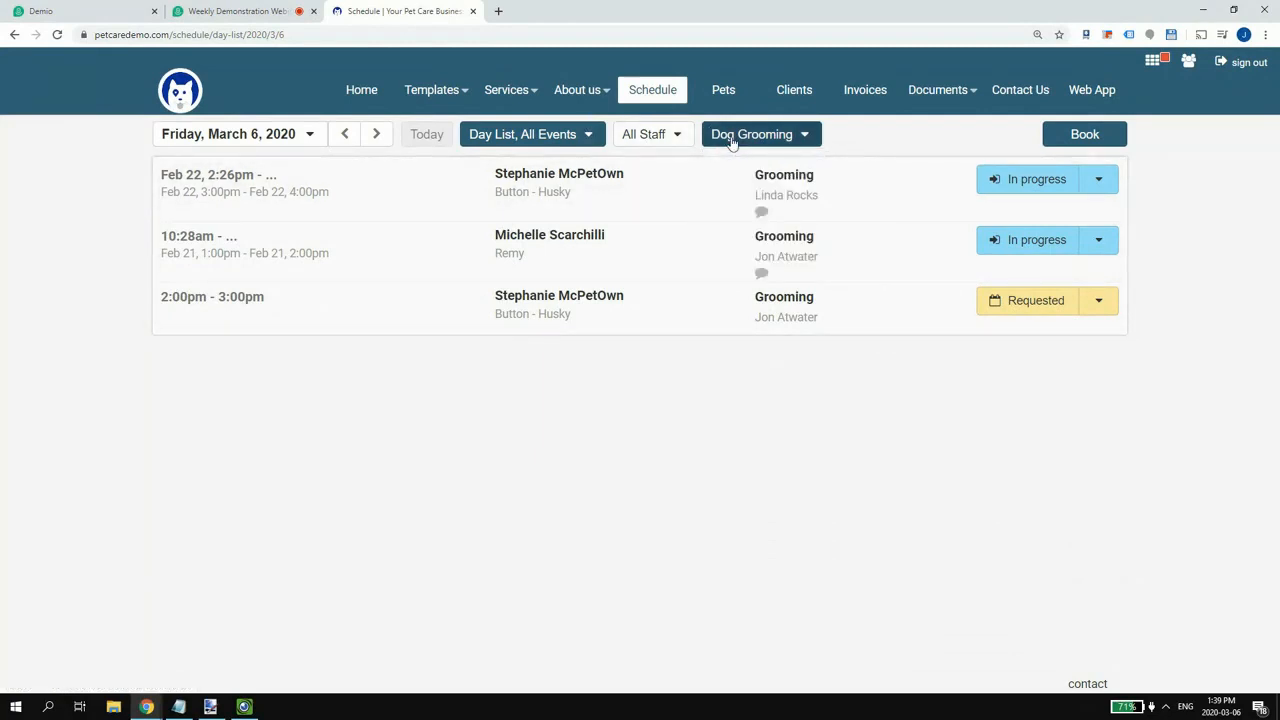
left_click(728, 138)
left_click(731, 158)
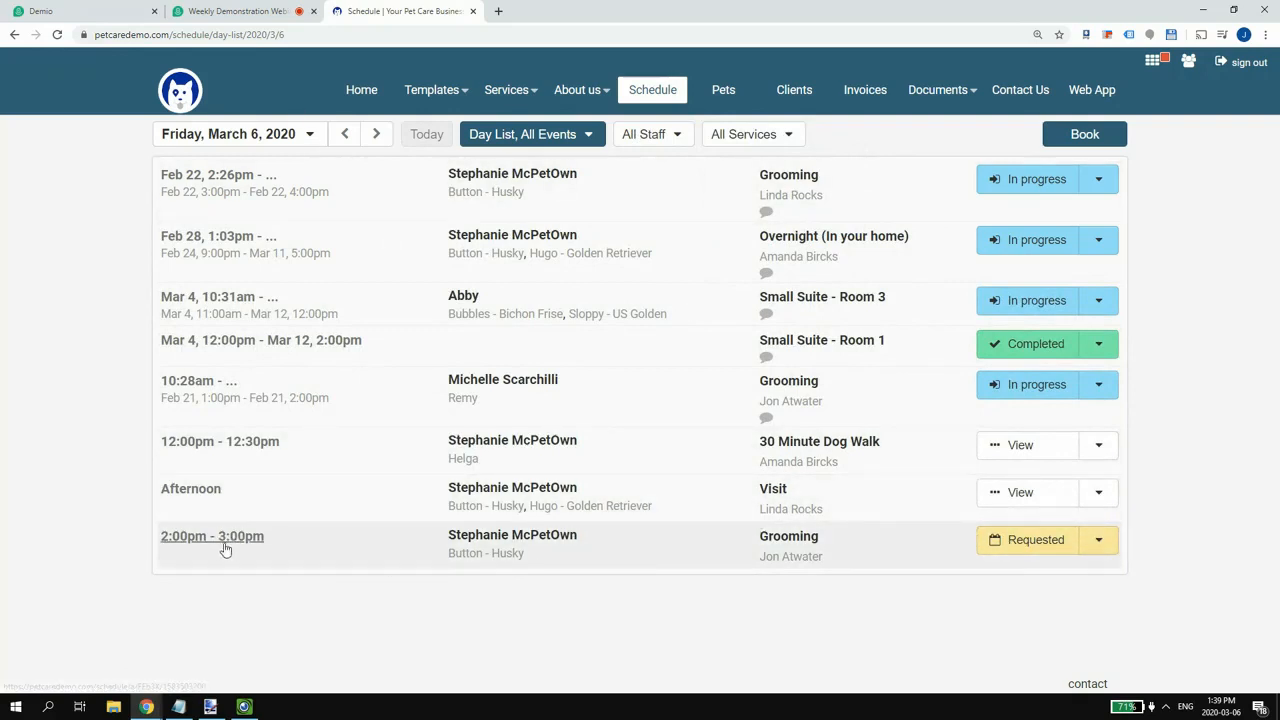
- Open the action list for Button's Requested 2pm Grooming and bring the phone camera view forward
left_click(1092, 546)
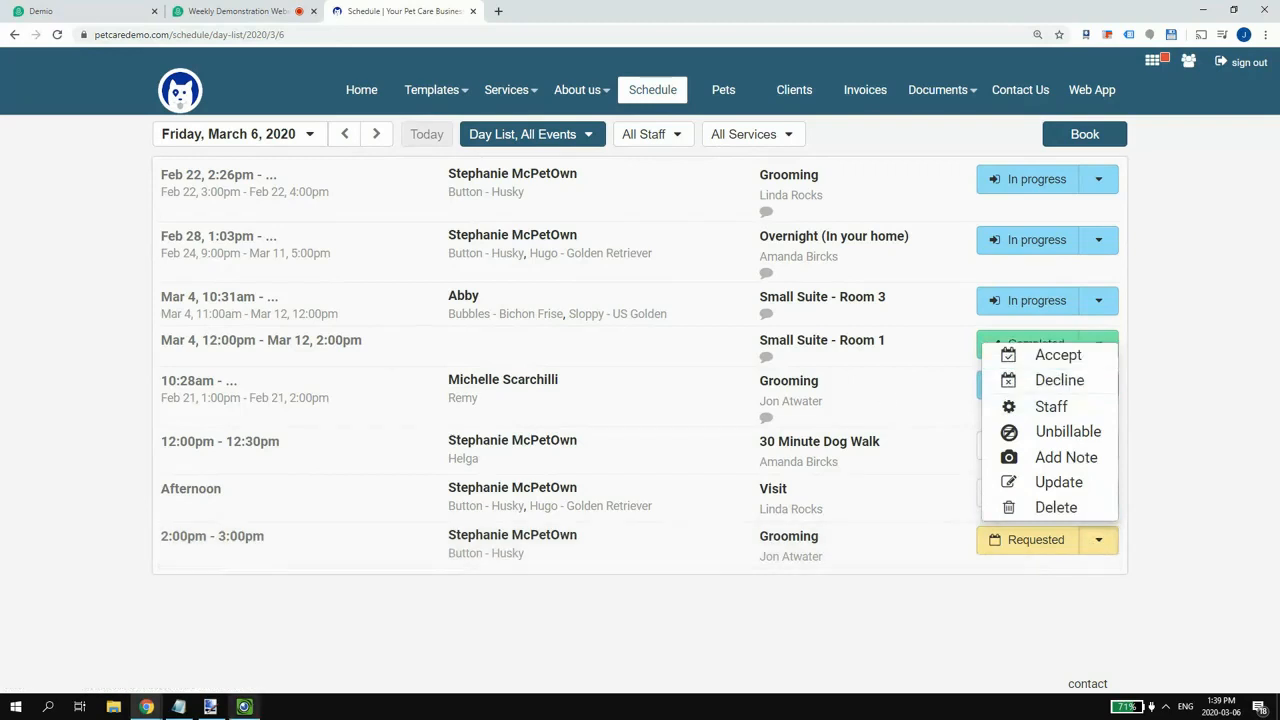
mouse_move(255, 707)
left_click(244, 707)
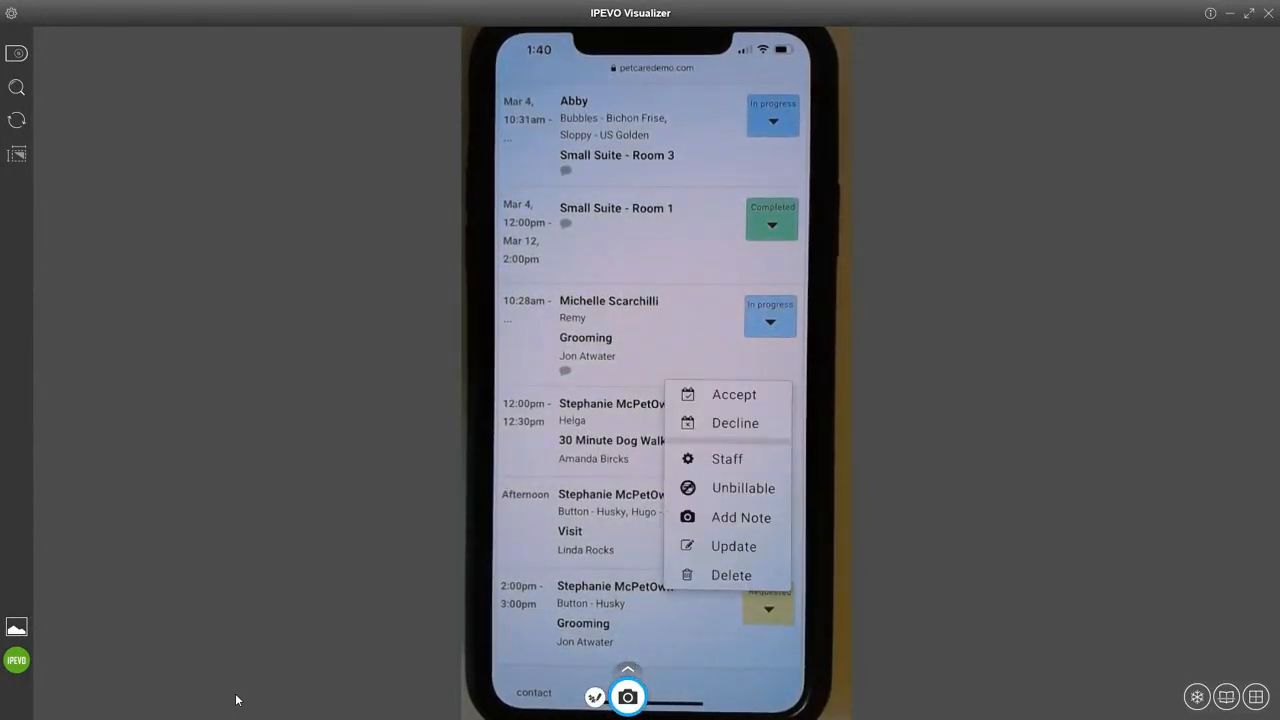
- Minimize IPEVO Visualizer after viewing the phone's accept/decline actions to return to the browser
left_click(1229, 13)
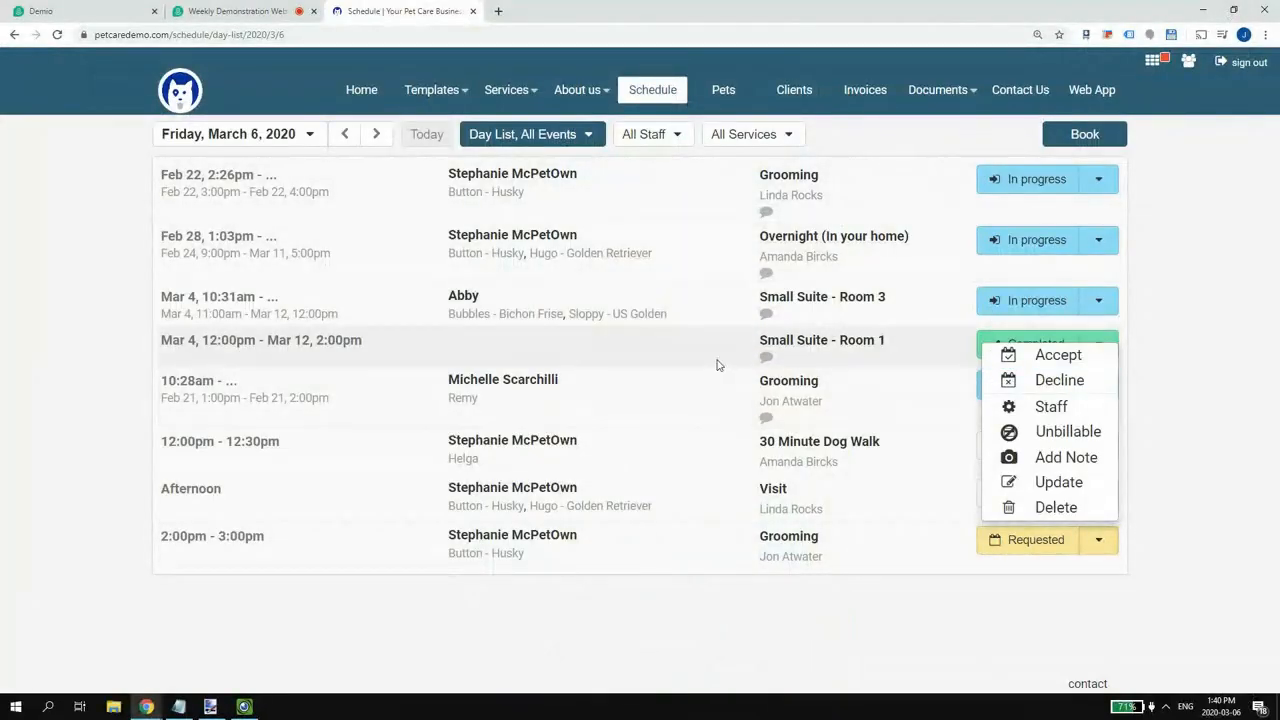
- Close the actions list, switch to the day-by-staff calendar, and scroll to the afternoon
left_click(780, 617)
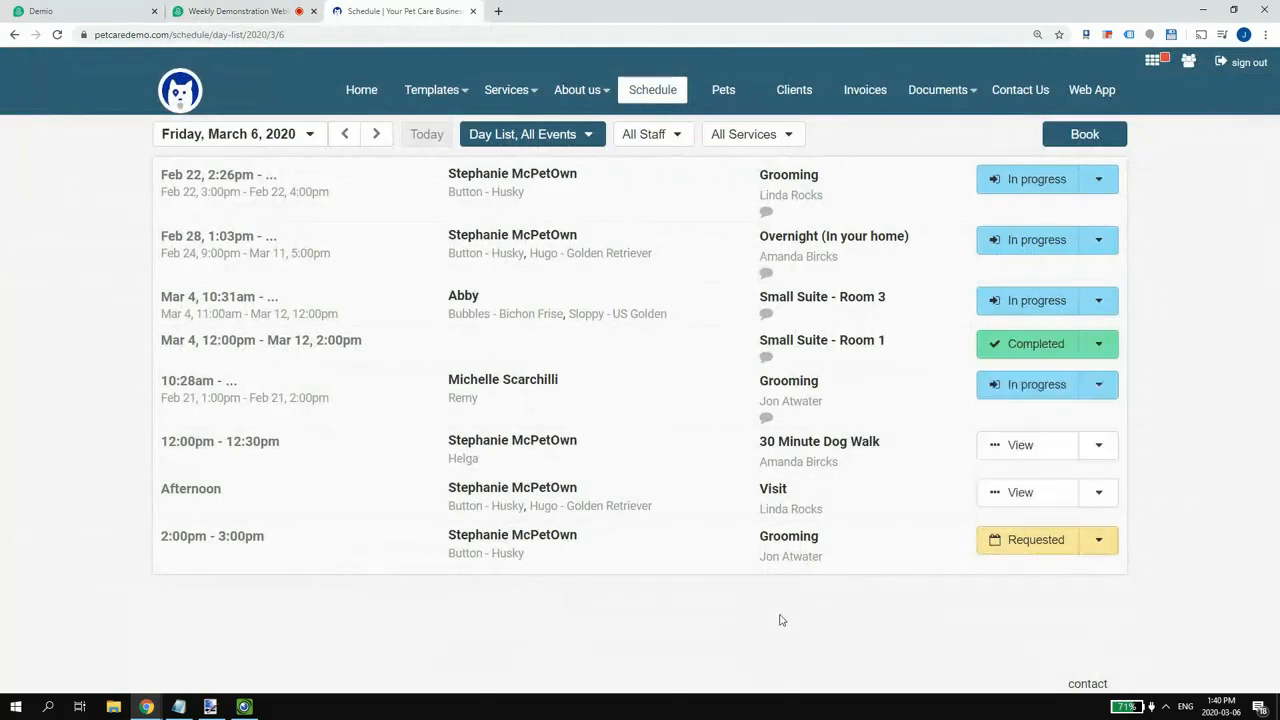
left_click(519, 133)
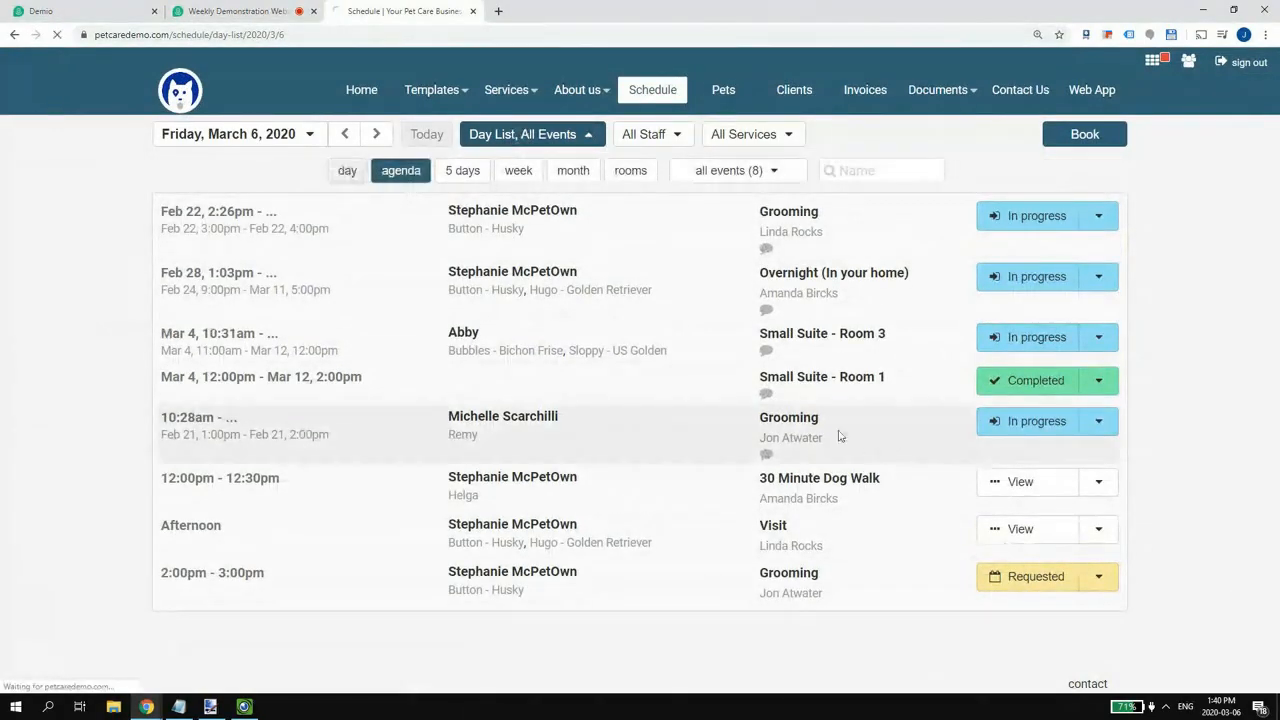
left_click(340, 170)
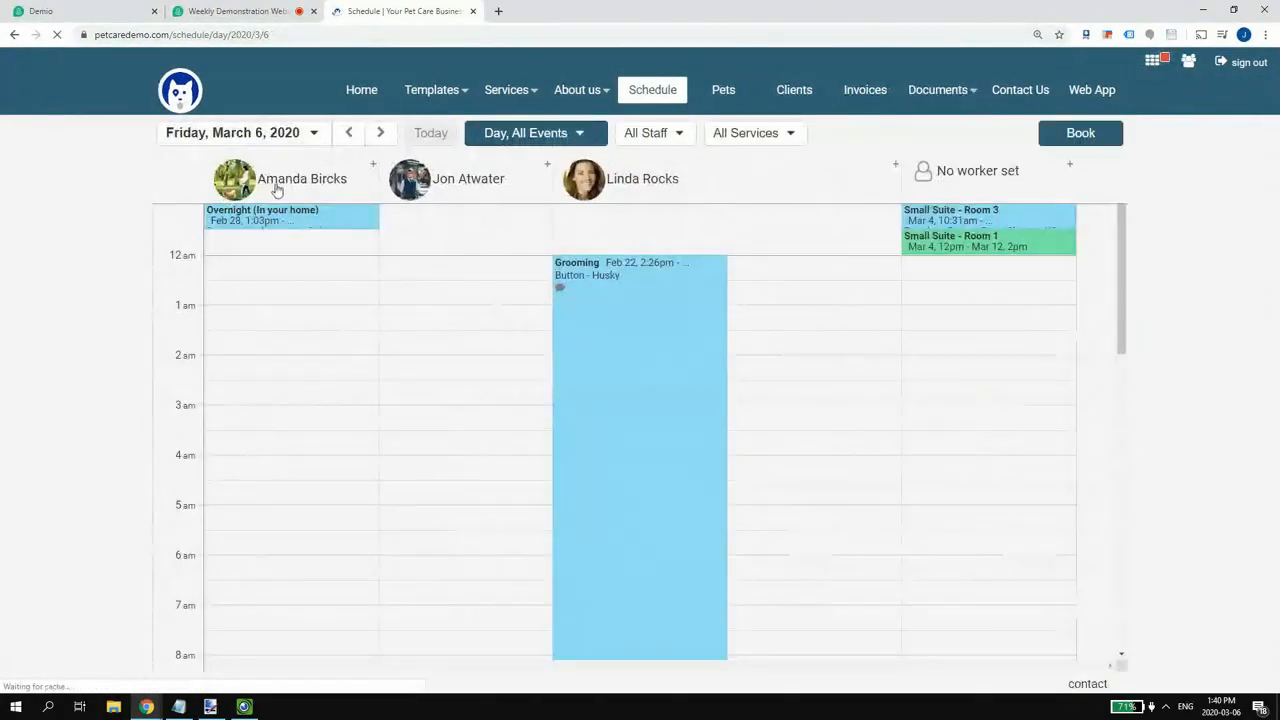
scroll(629, 395, "down", 6)
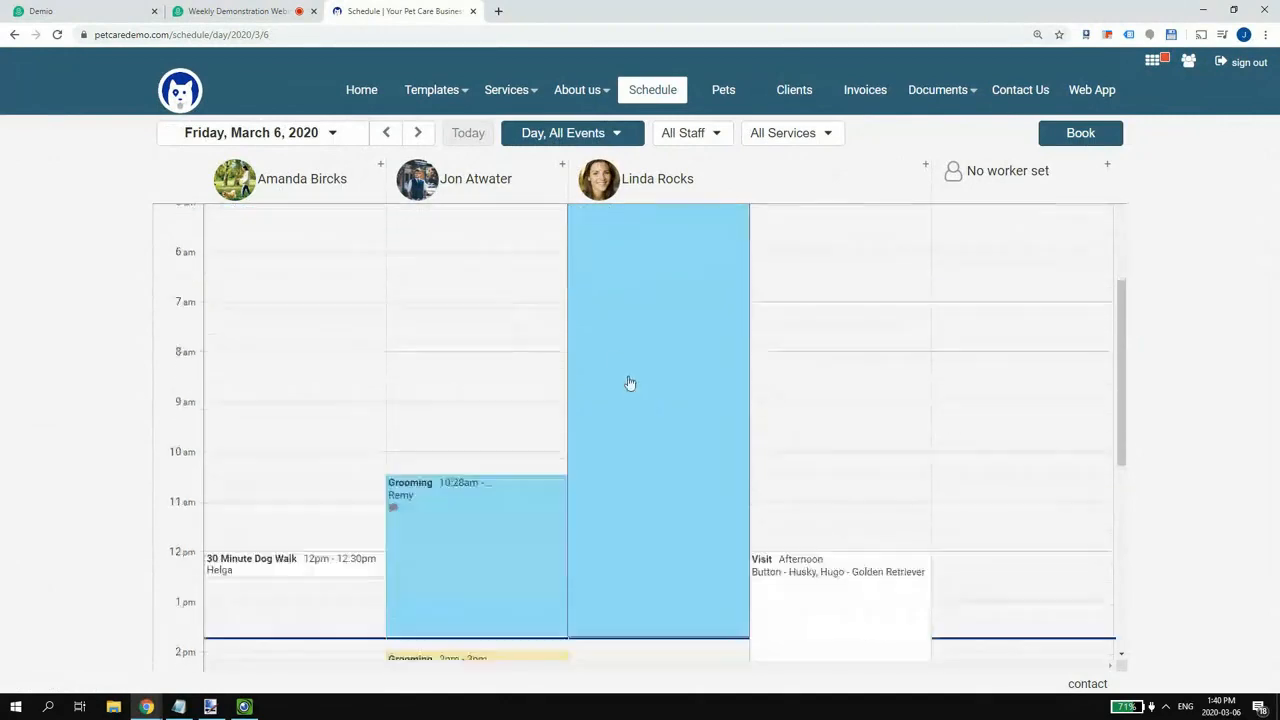
- Open Button the Husky's 2pm–3pm Grooming request and review its 1-hour duration and 30 Lbs size
left_click(467, 376)
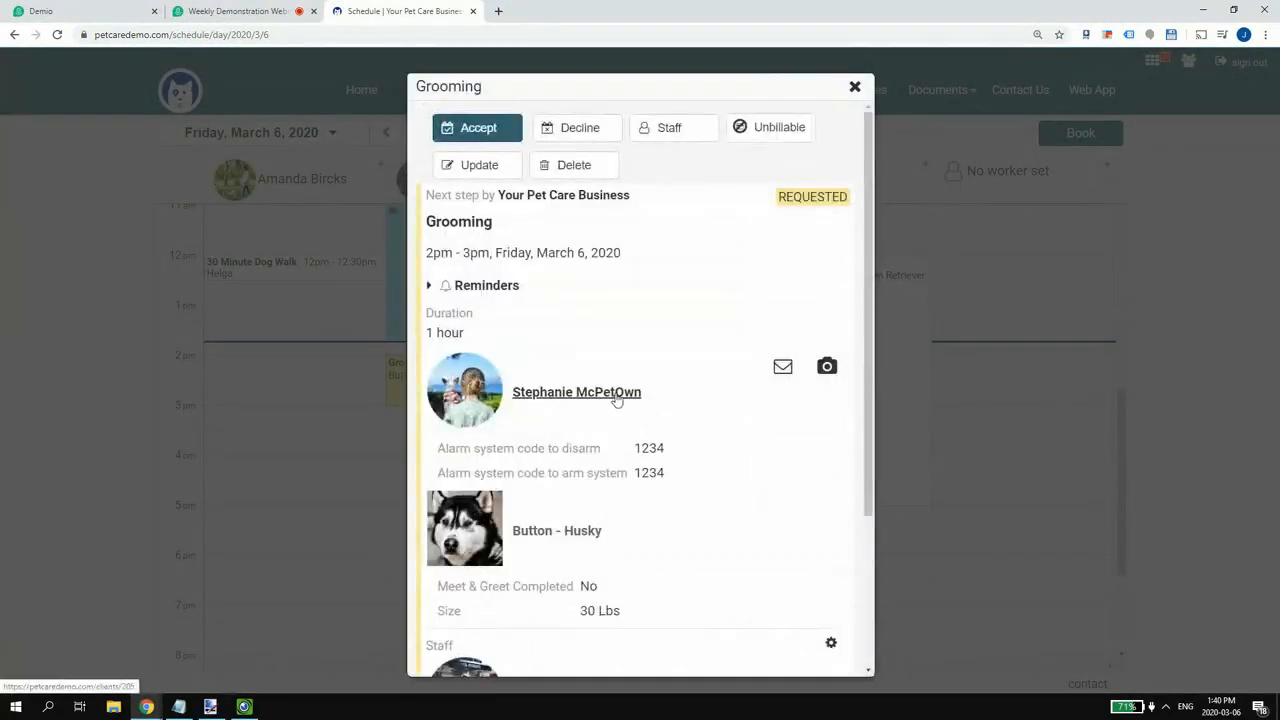
scroll(614, 396, "down", 1)
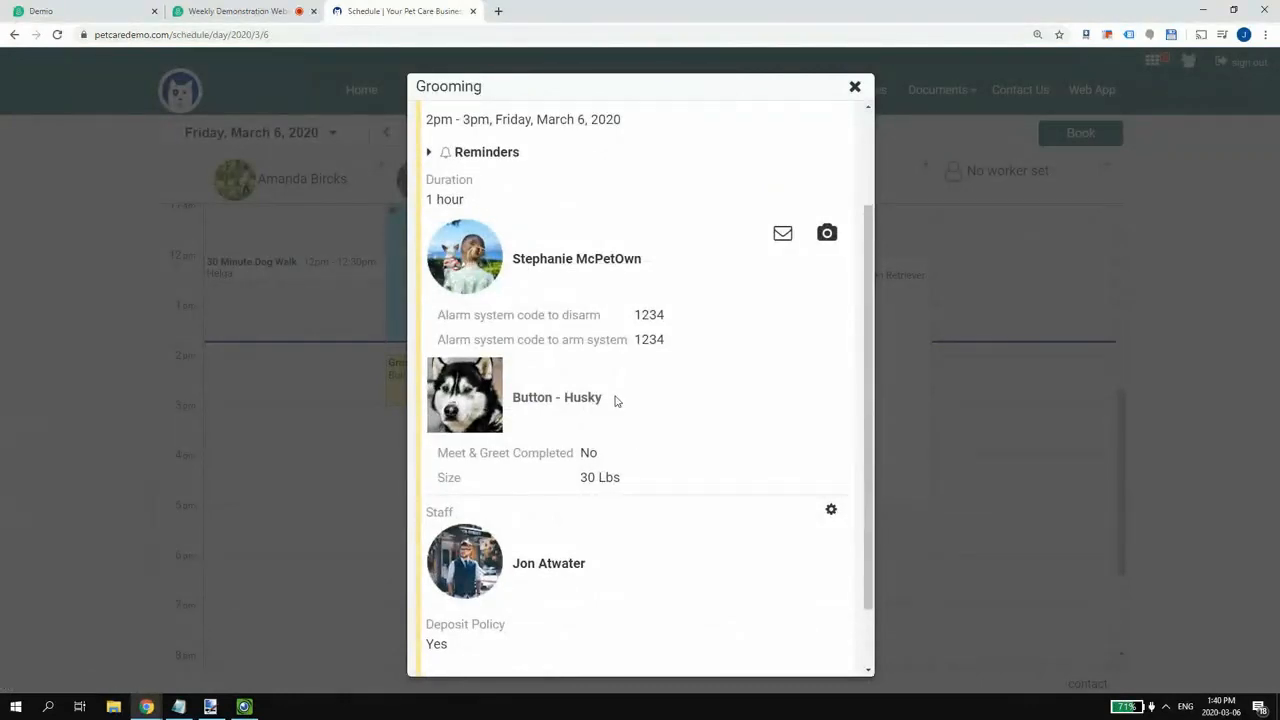
scroll(615, 400, "up", 1)
scroll(563, 350, "down", 1)
scroll(613, 480, "up", 2)
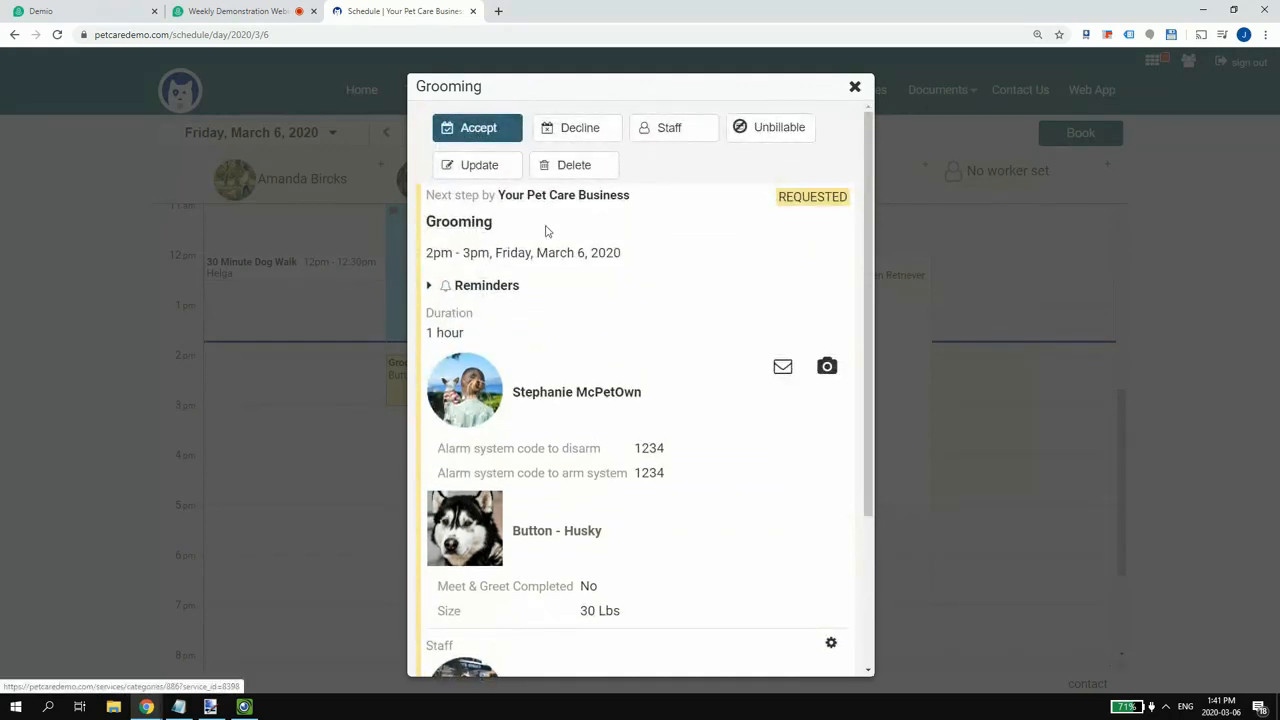
scroll(560, 400, "down", 1)
left_click_drag(623, 553, 441, 545)
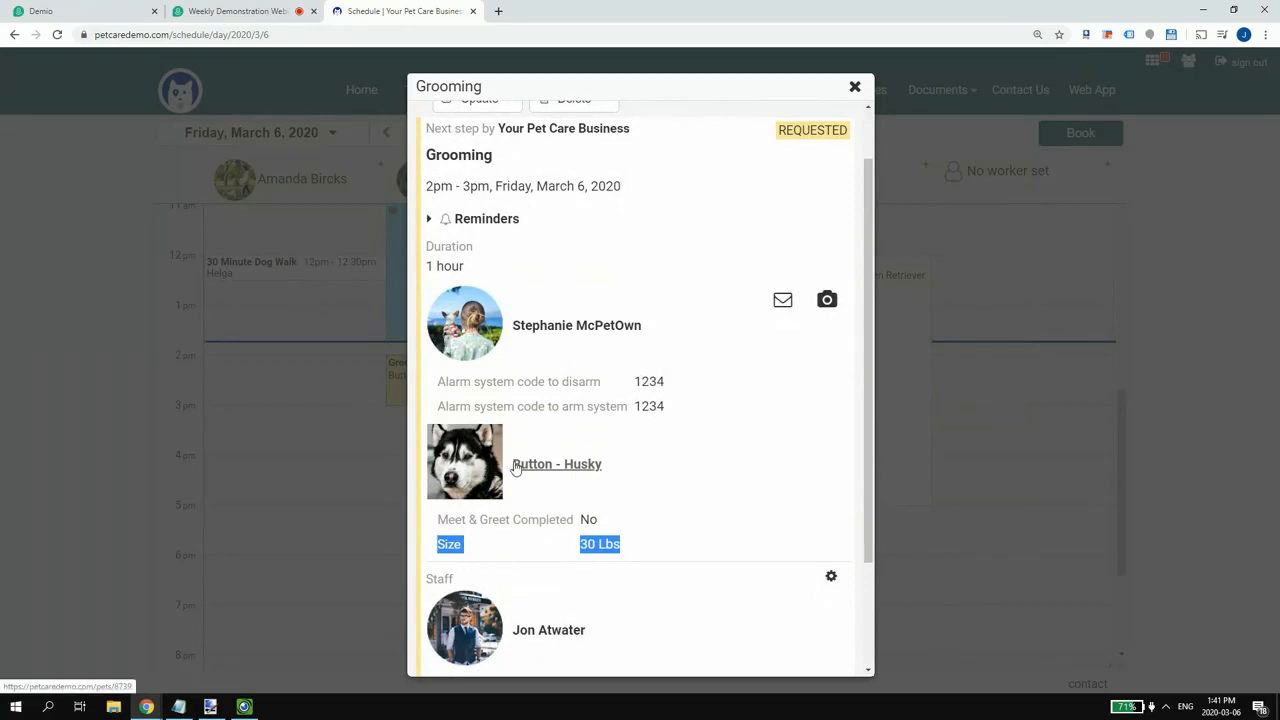
scroll(580, 428, "up", 1)
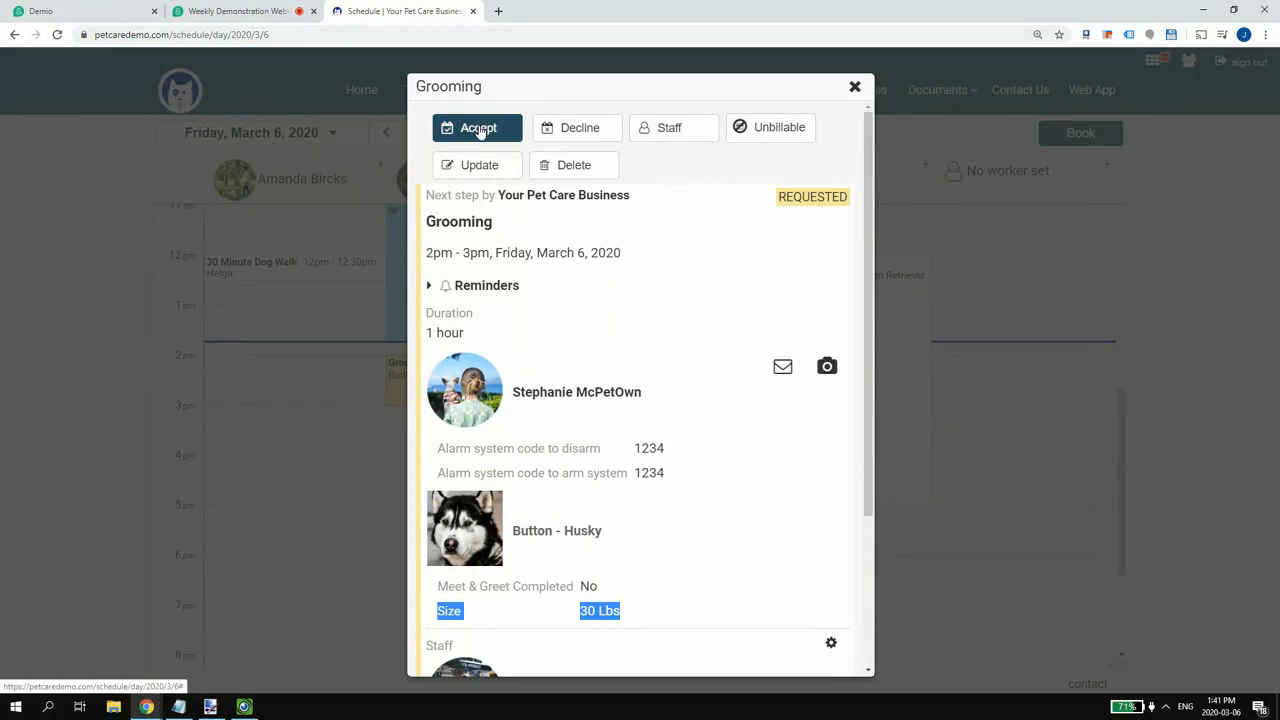
scroll(495, 593, "down", 3)
left_click_drag(511, 509, 559, 510)
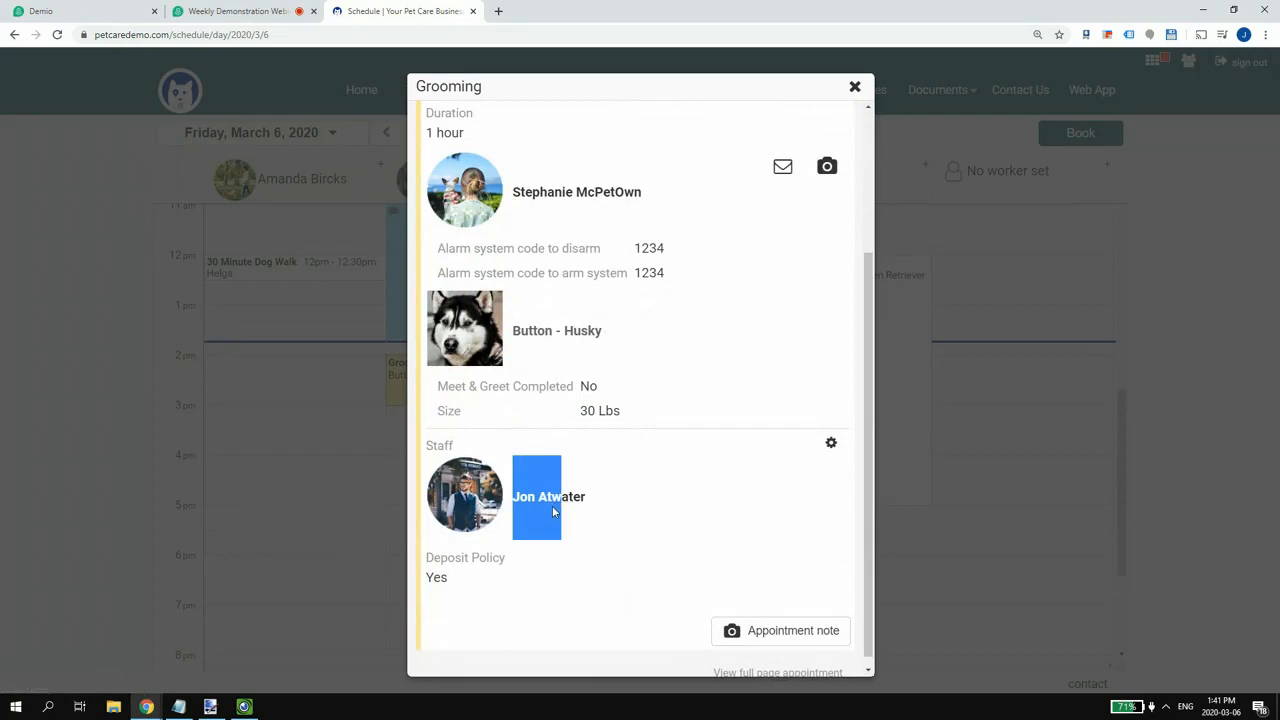
scroll(540, 508, "up", 1)
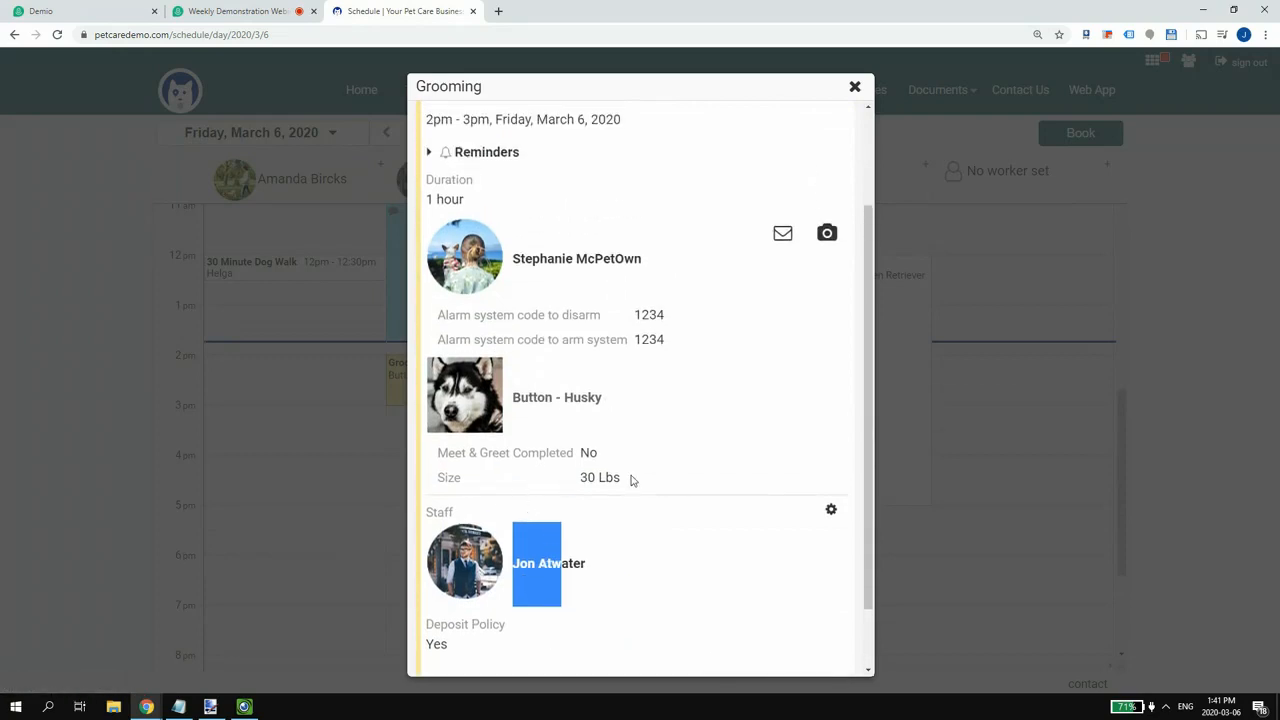
scroll(623, 483, "up", 1)
scroll(589, 507, "down", 1)
scroll(545, 435, "up", 2)
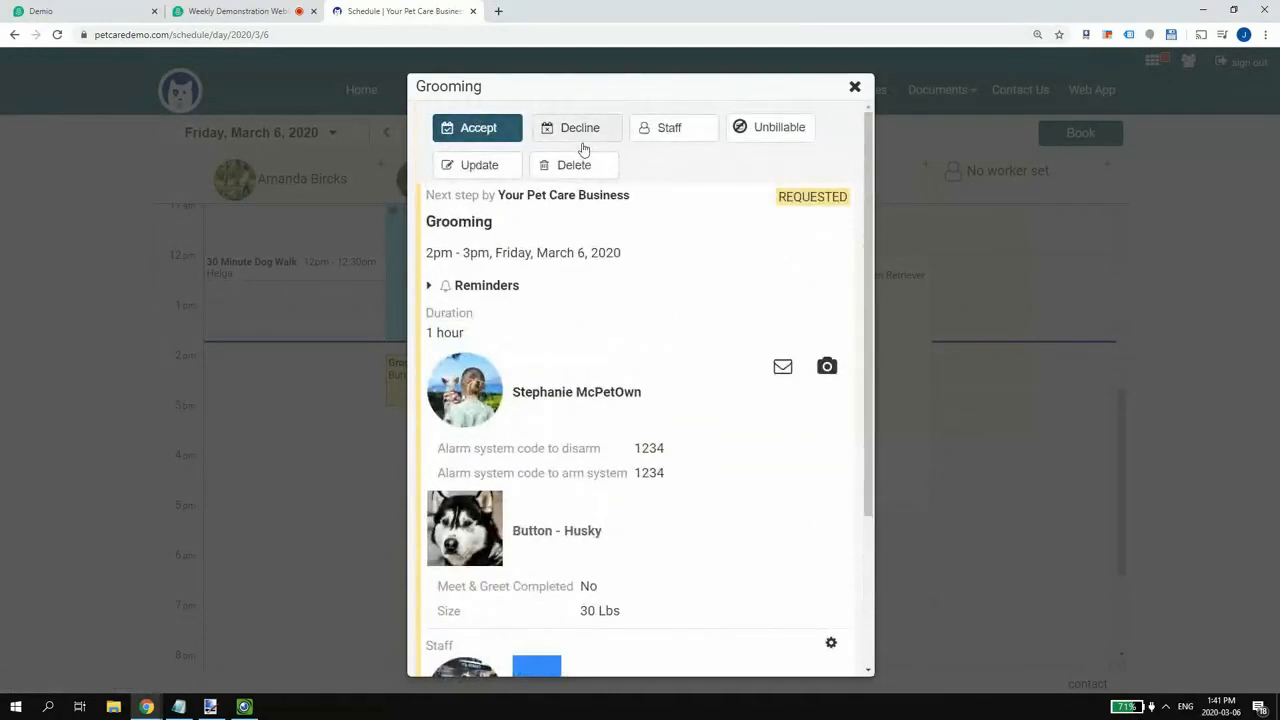
scroll(640, 591, "down", 1)
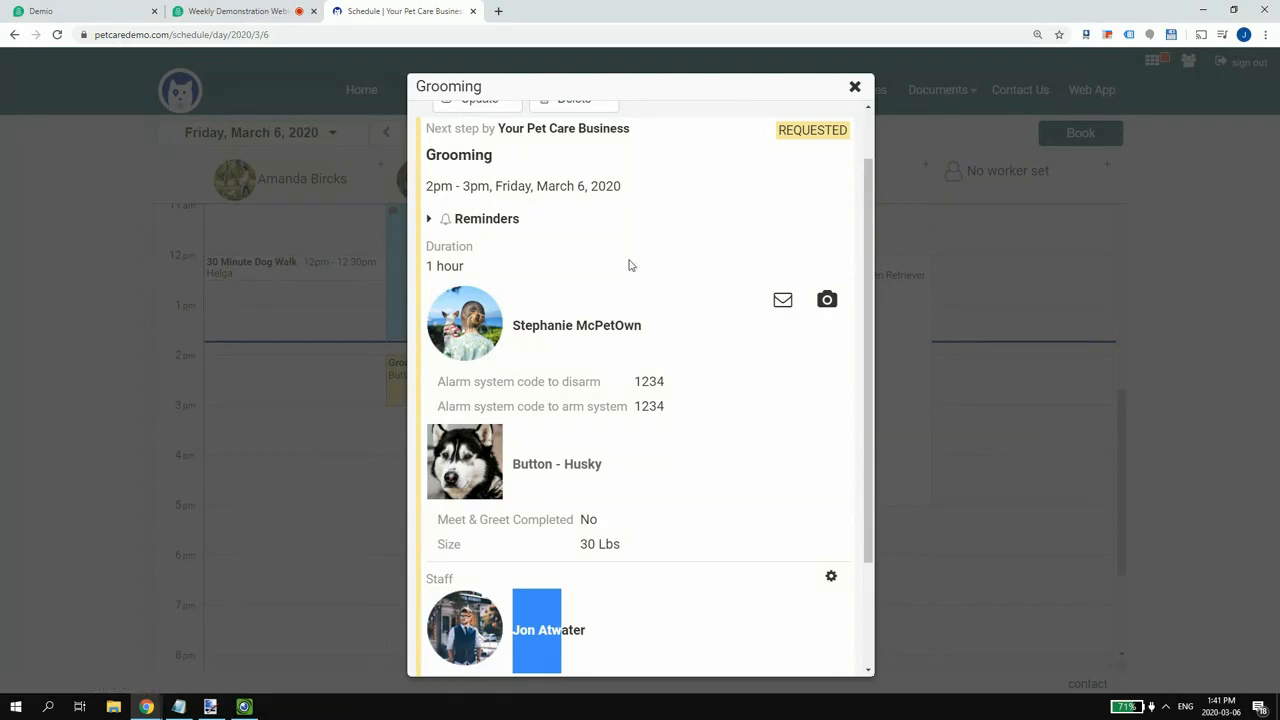
scroll(620, 256, "up", 1)
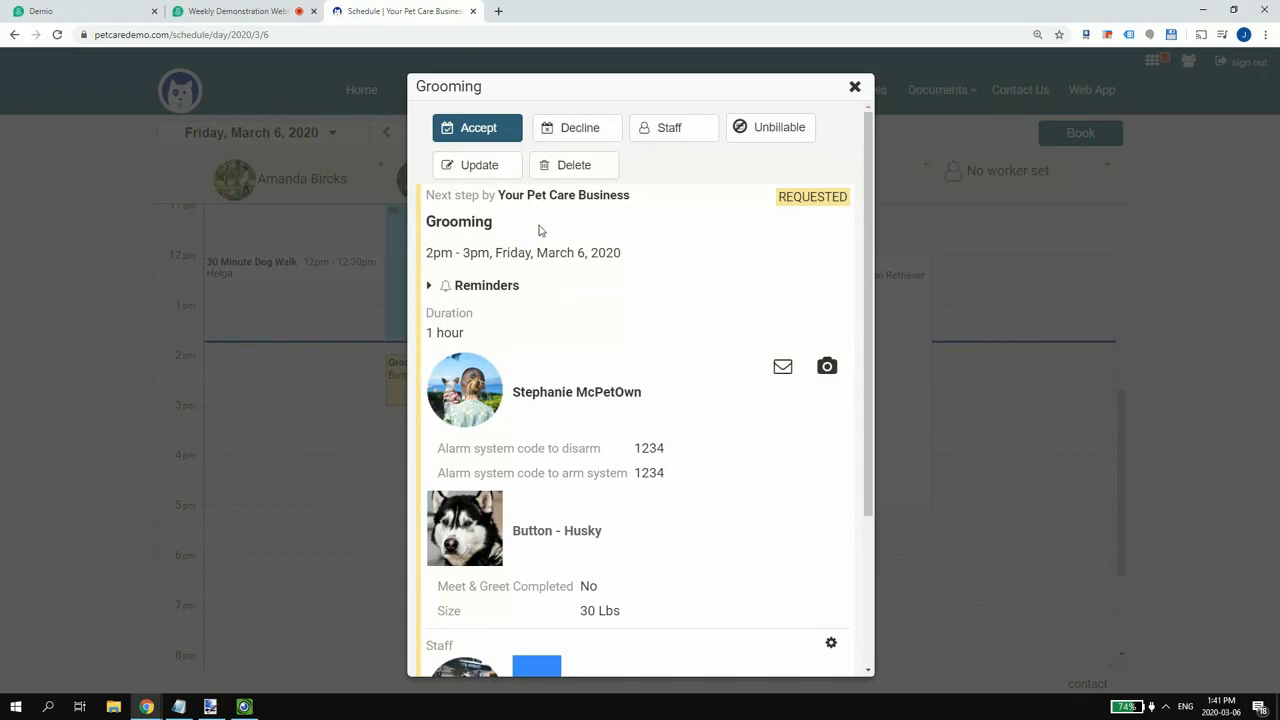
- Open the Grooming request's Update form, scroll to its four reminders, and start a new reminder
left_click(476, 167)
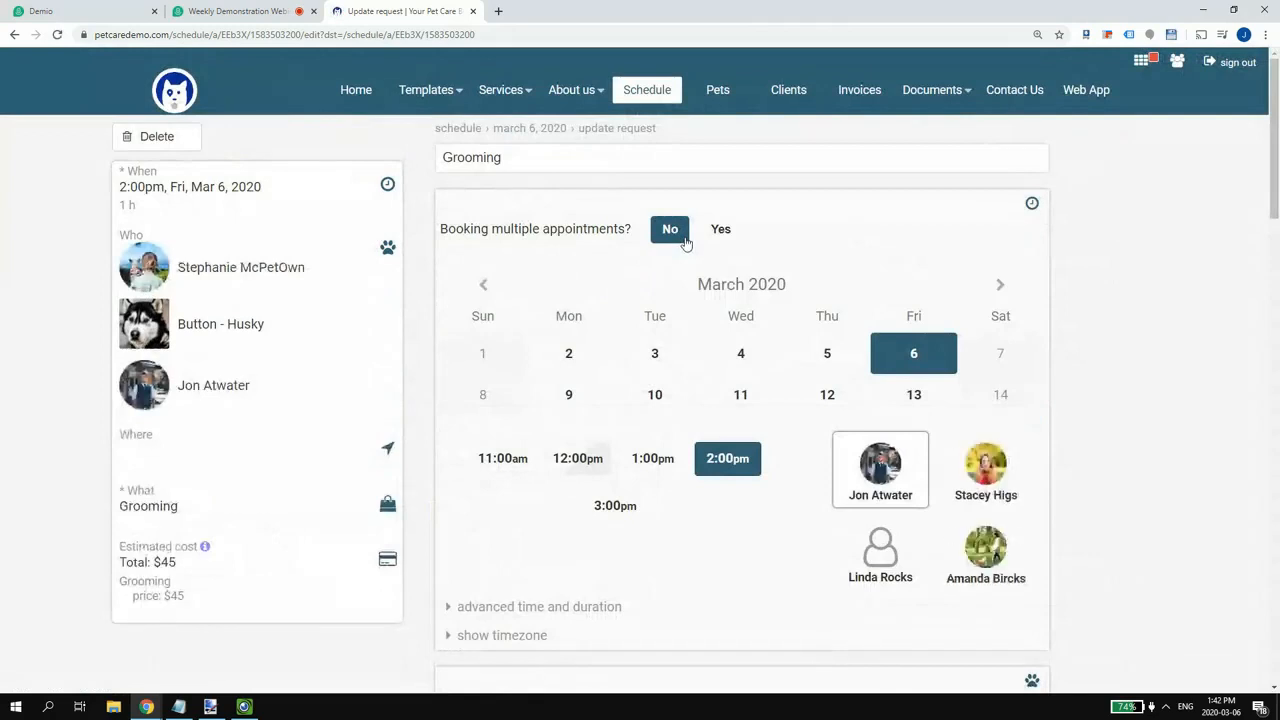
scroll(686, 244, "down", 1)
scroll(680, 310, "down", 1)
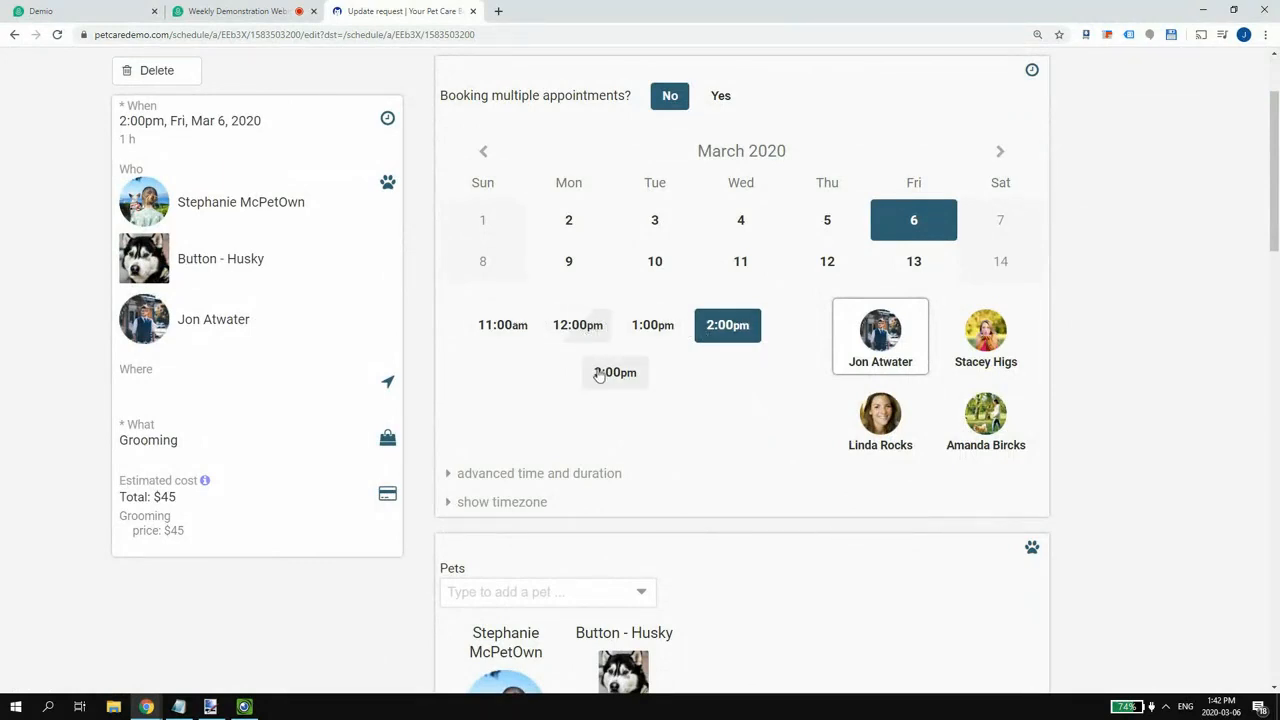
scroll(594, 372, "down", 4)
scroll(590, 363, "down", 2)
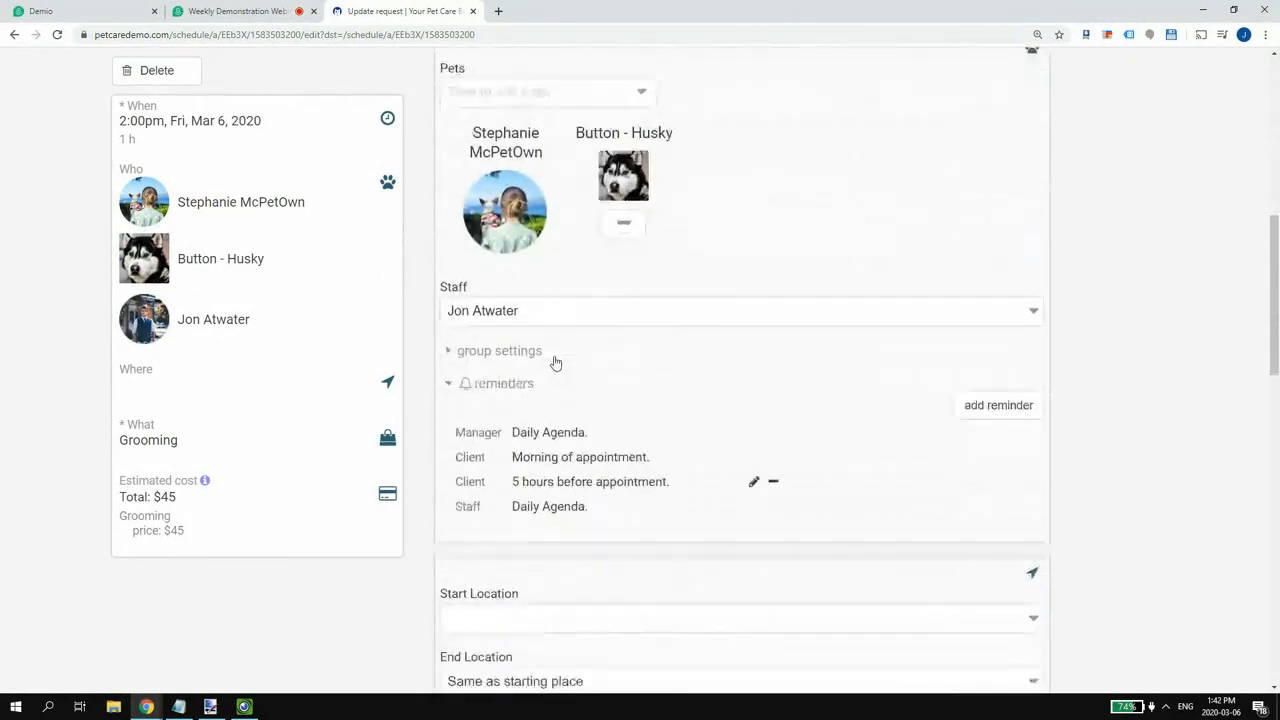
scroll(600, 330, "down", 1)
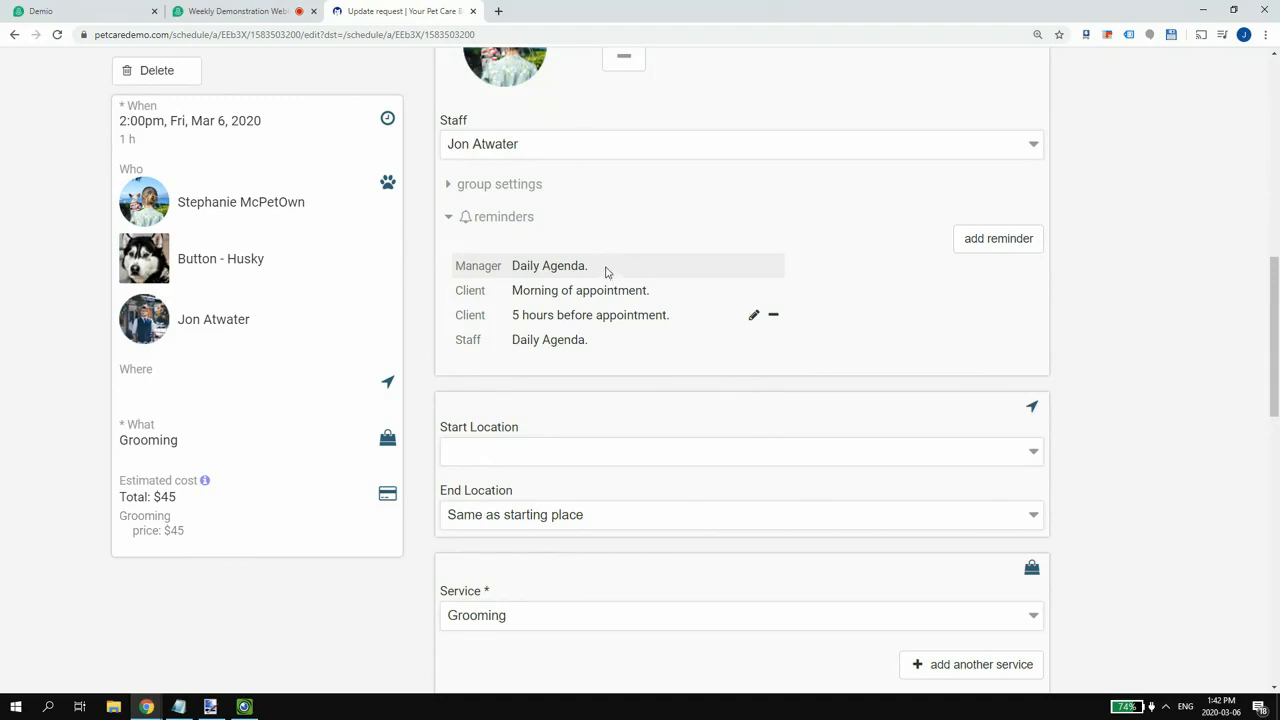
left_click(979, 245)
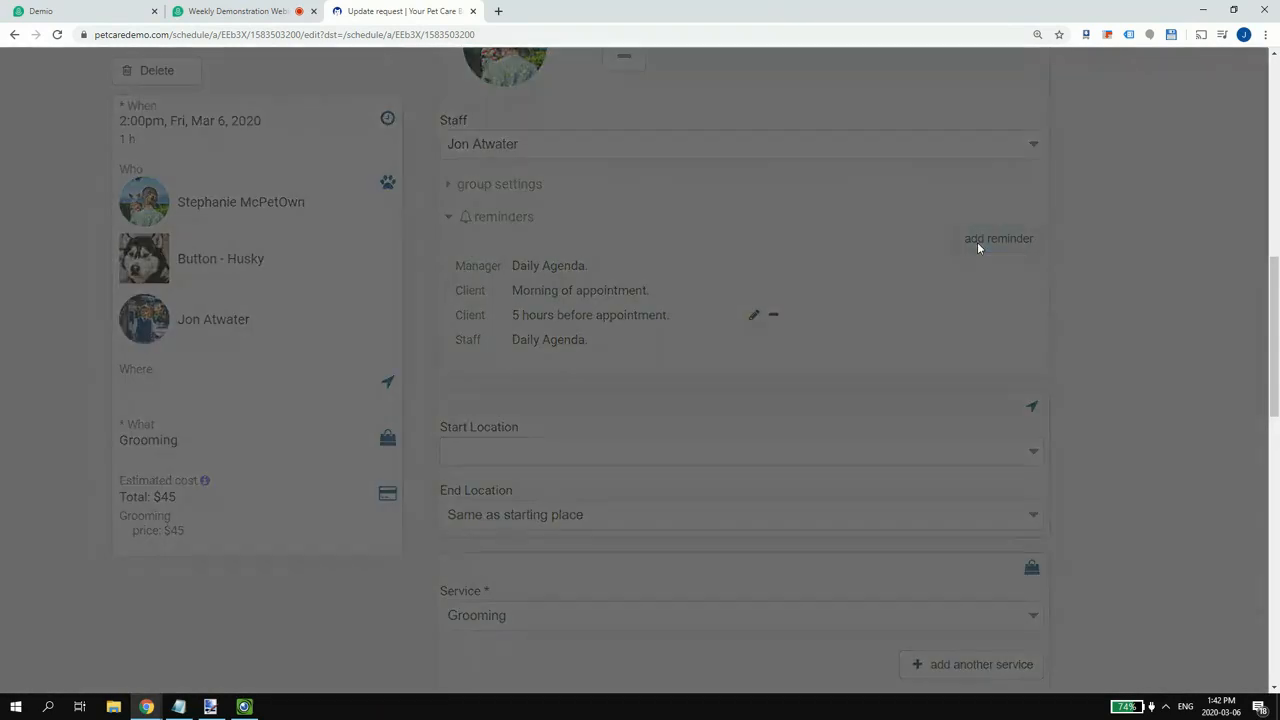
- Restart the reminder form and address the new reminder to the client
left_click(586, 129)
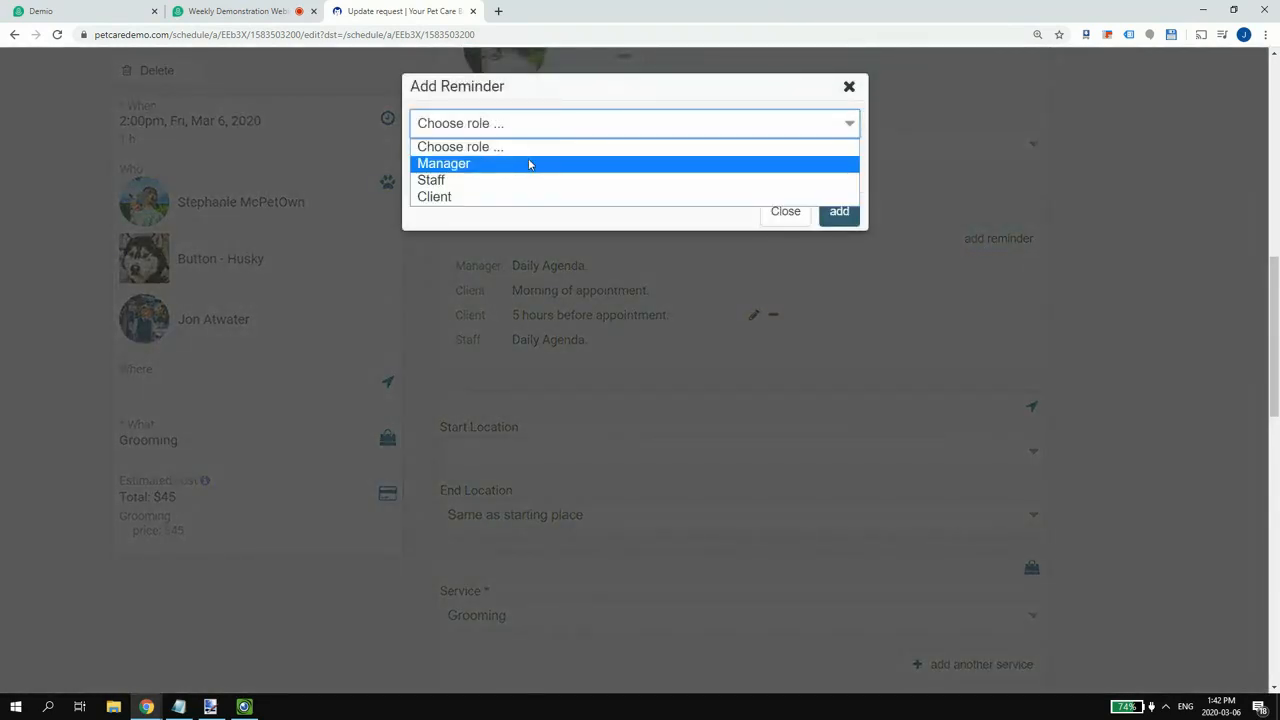
left_click(779, 214)
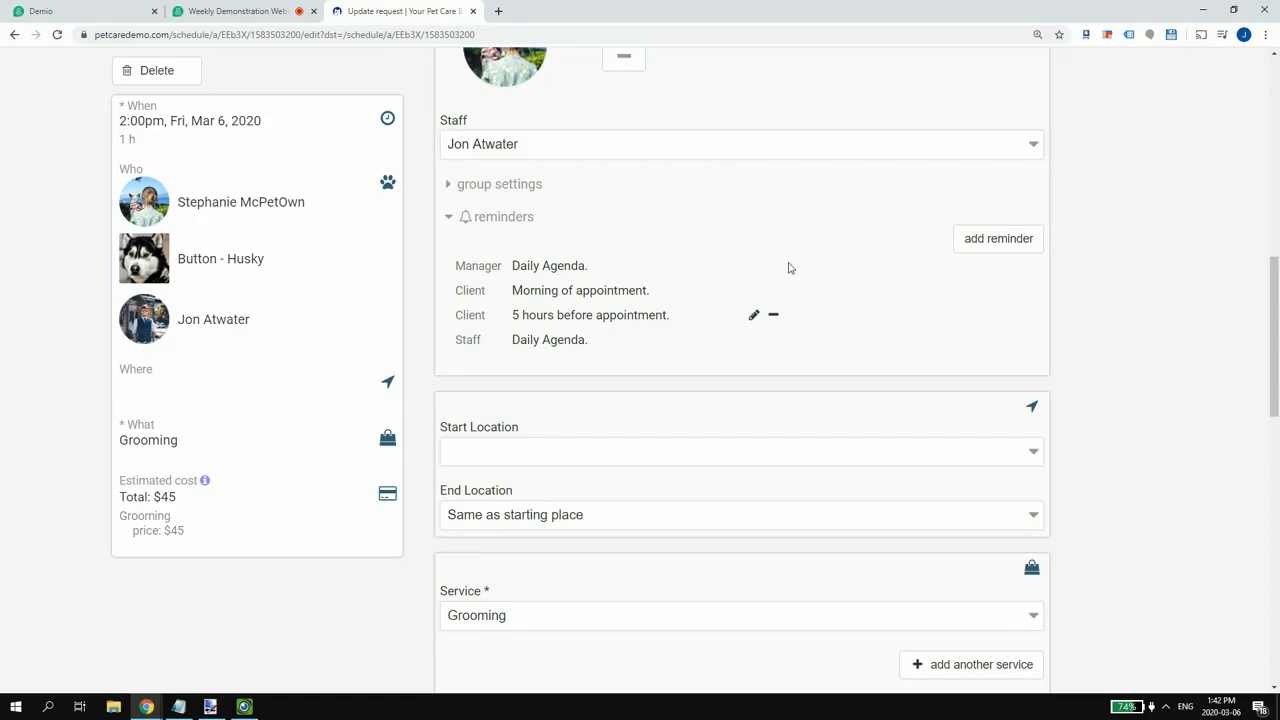
left_click(1020, 240)
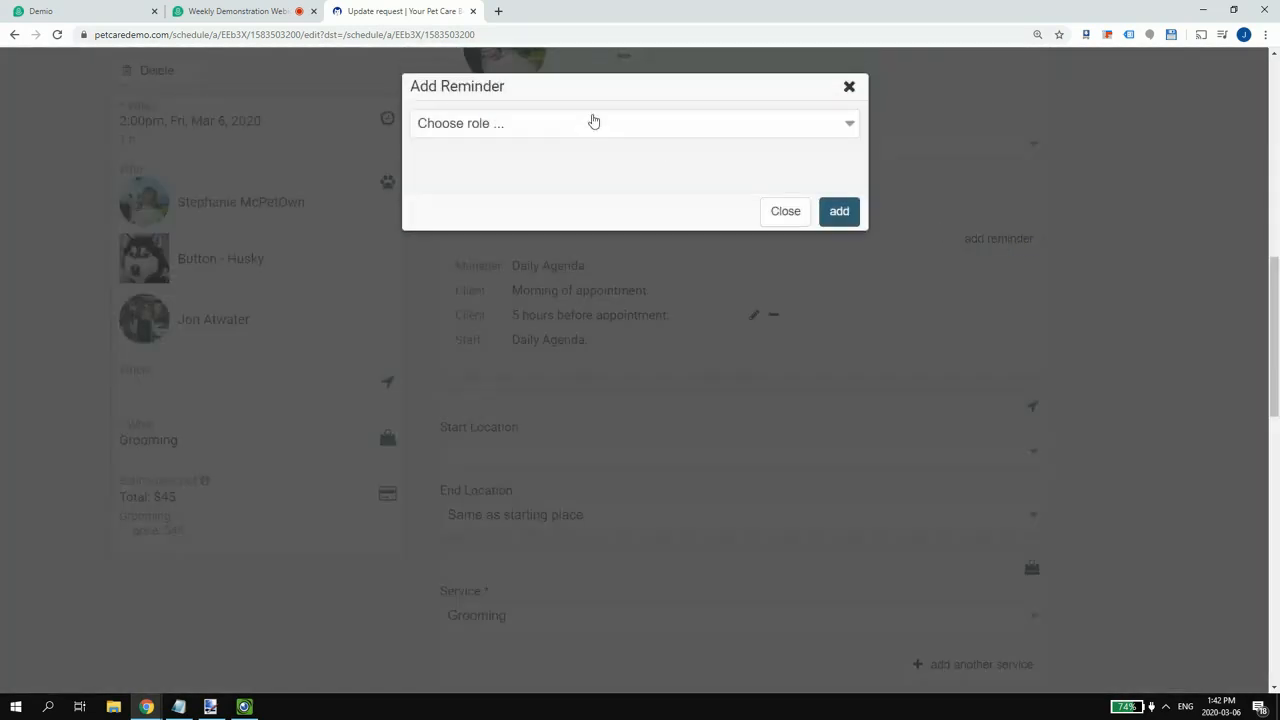
left_click(591, 122)
left_click(519, 197)
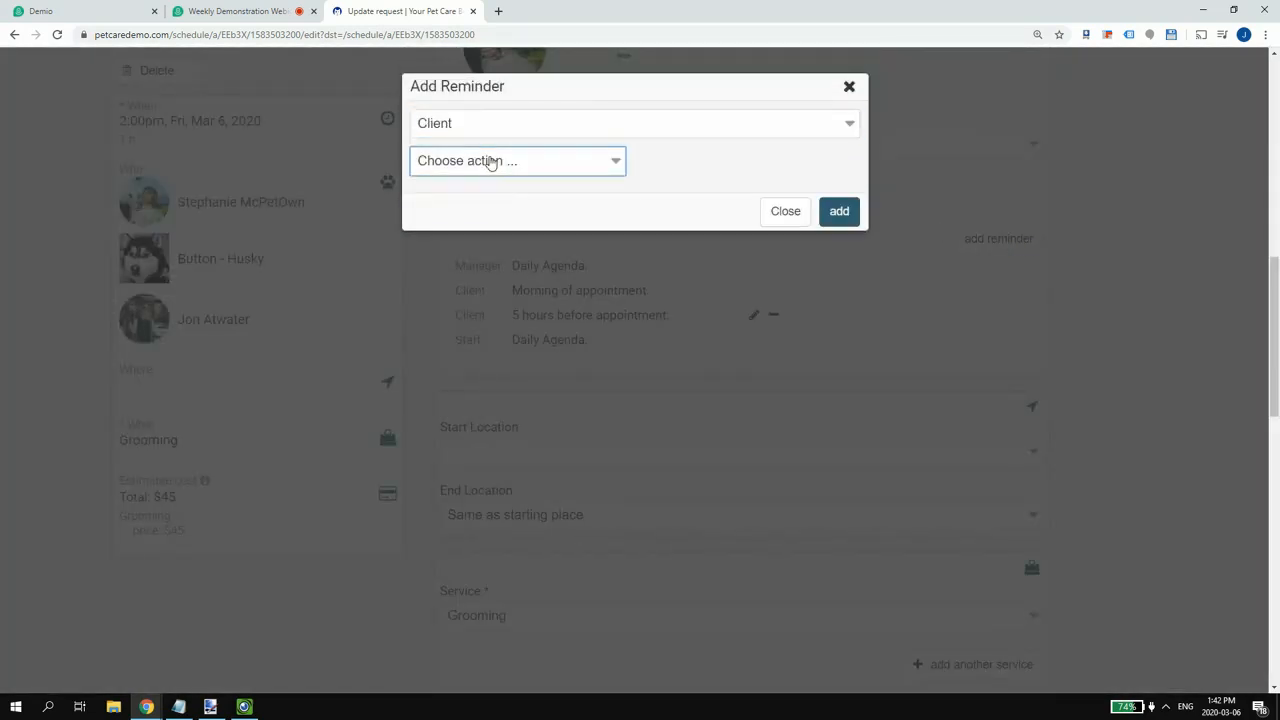
- Time the client reminder 1 day, 1 hour before the appointment and add it
left_click(491, 160)
left_click(488, 199)
left_click(662, 164)
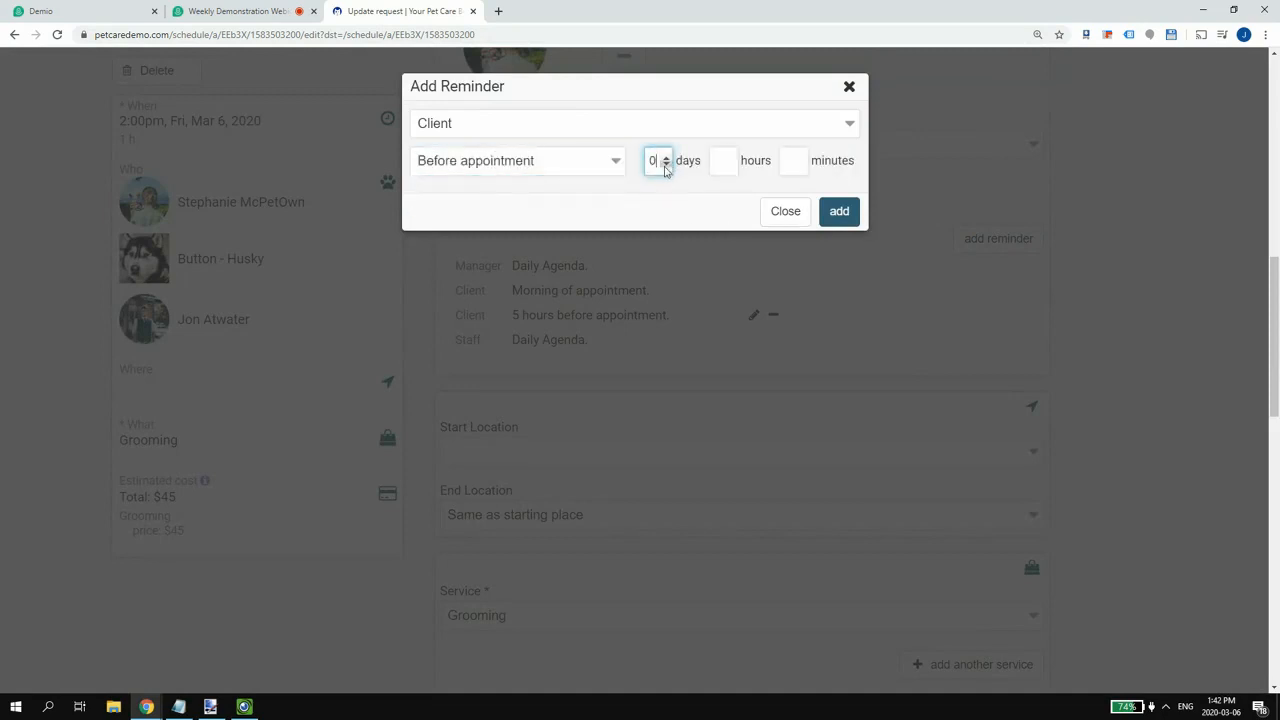
left_click(725, 162)
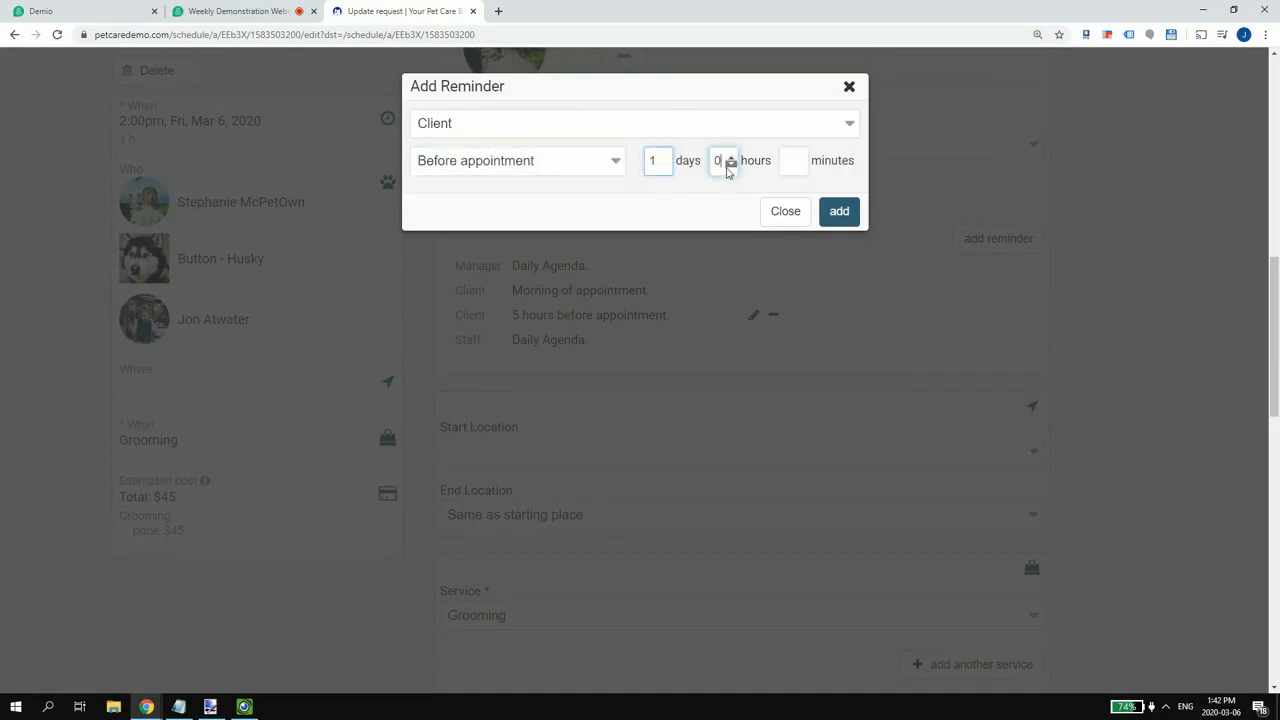
type("1")
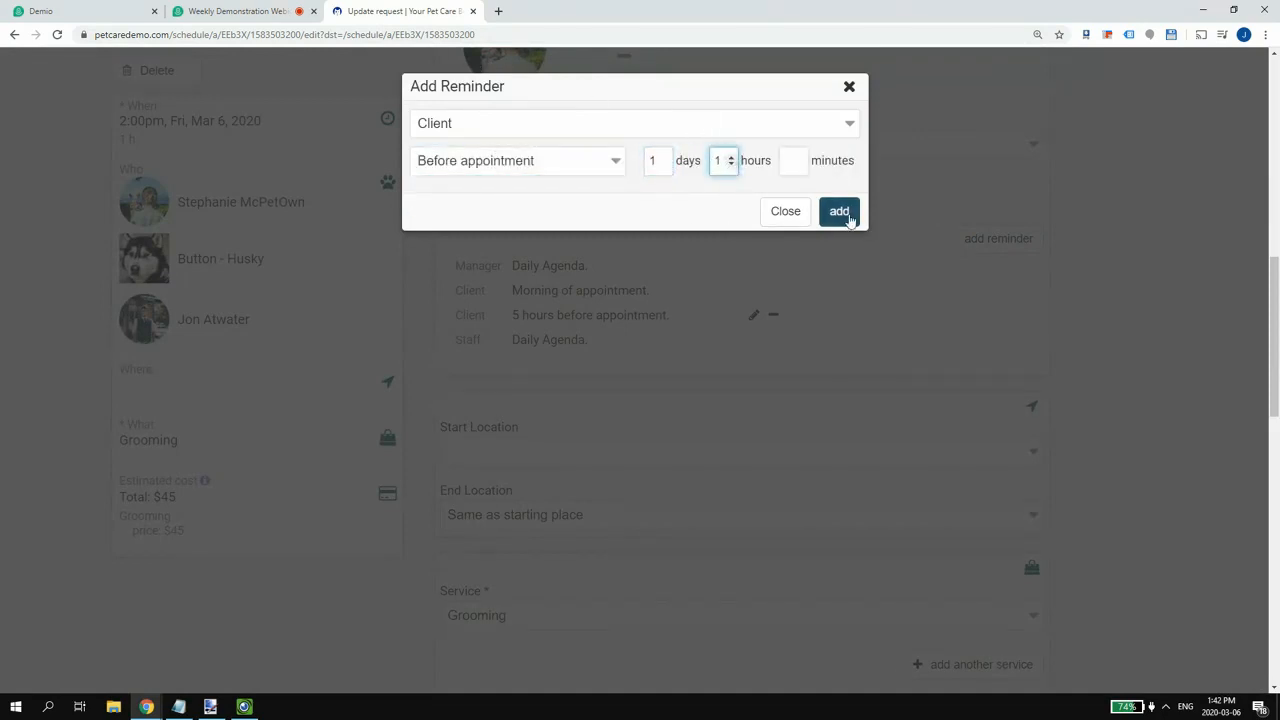
left_click(839, 211)
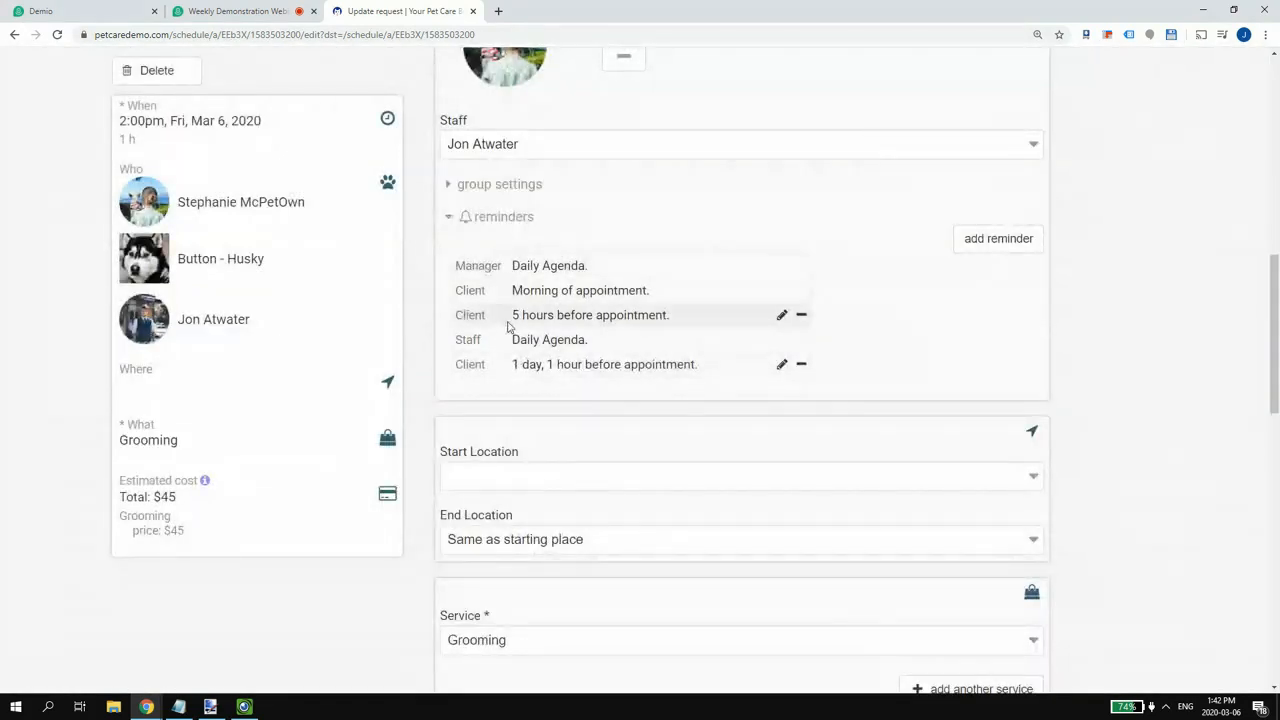
scroll(727, 306, "down", 3)
scroll(690, 295, "down", 2)
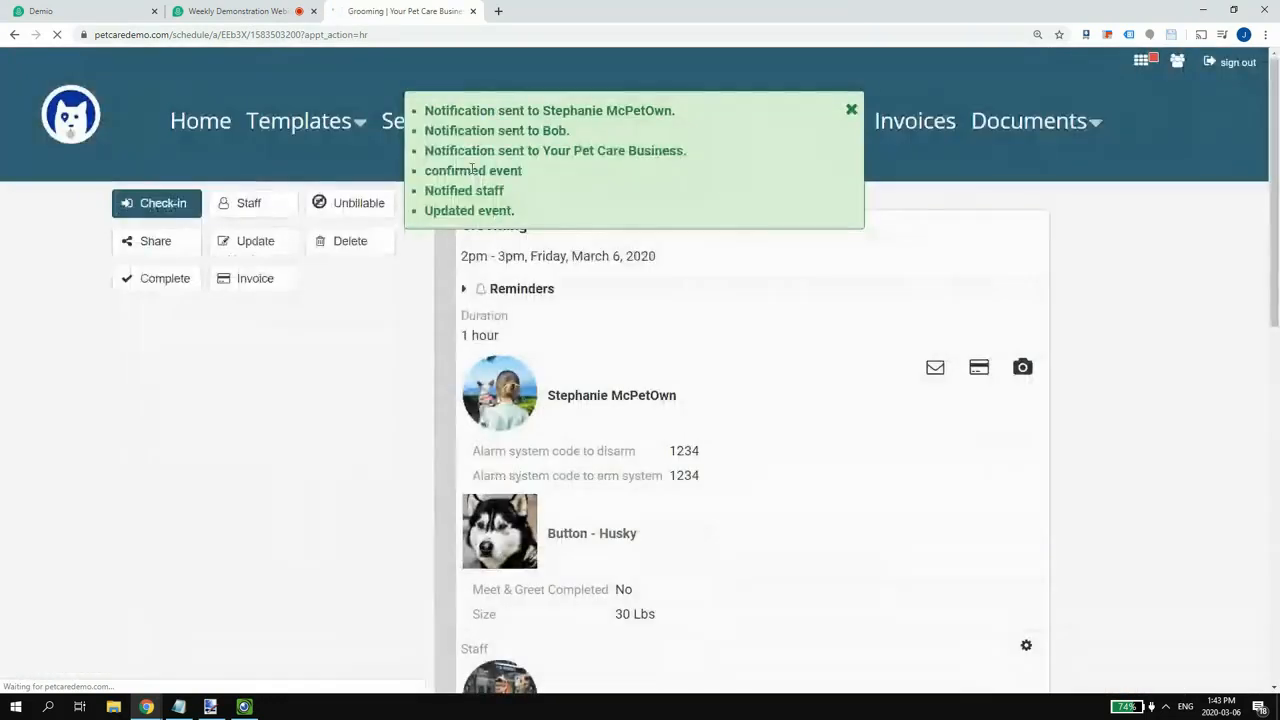
- Highlight the notified client and second contact in the green notice, dismiss it, and go to Clients
left_click_drag(542, 110, 680, 106)
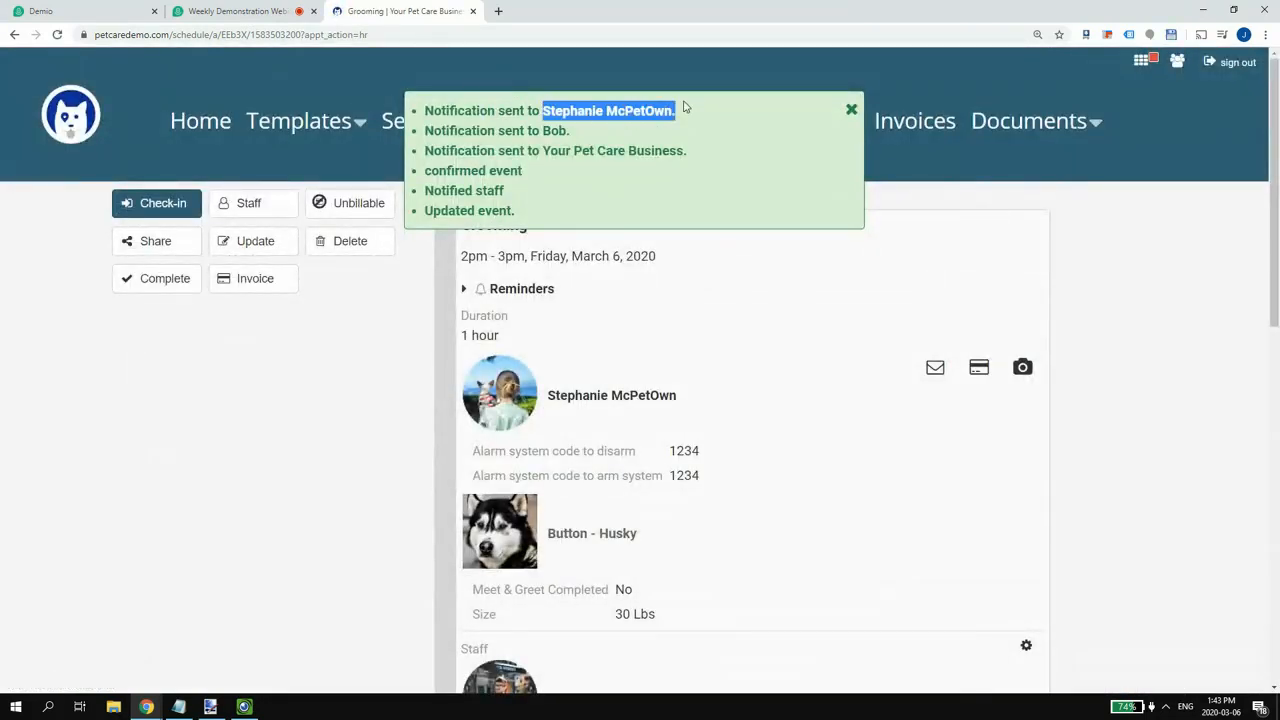
left_click_drag(542, 130, 580, 134)
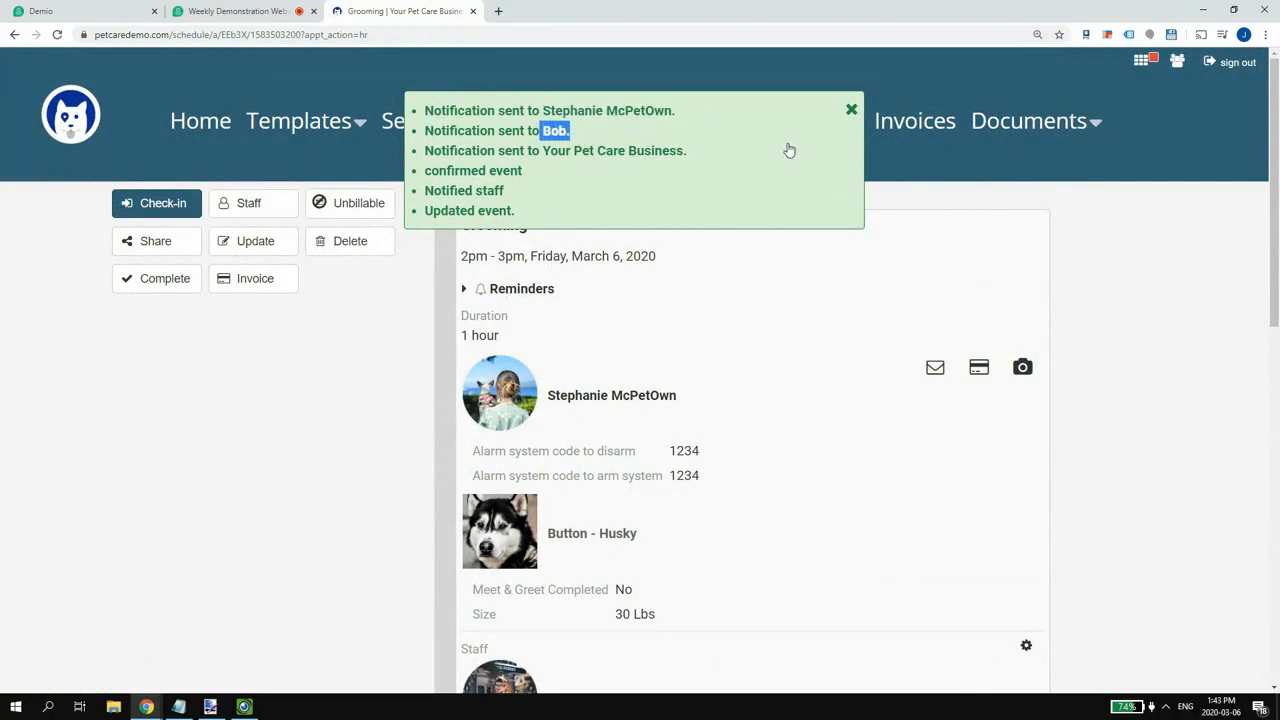
left_click(850, 110)
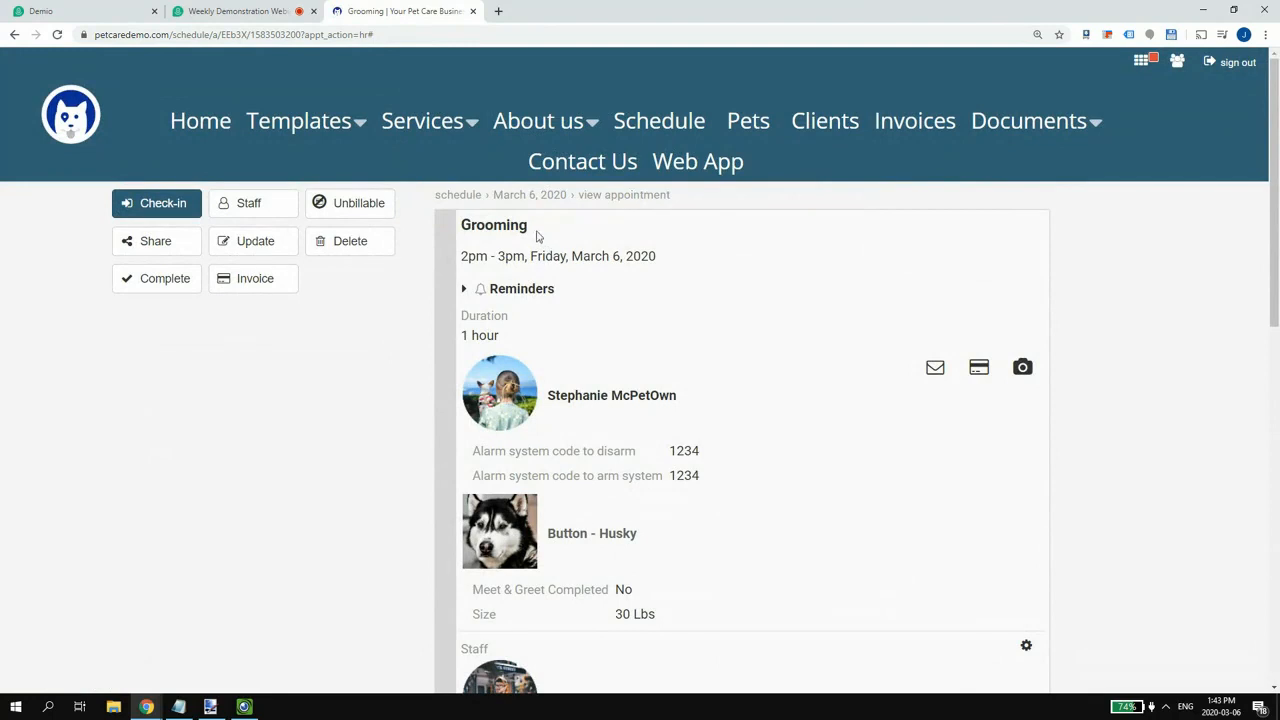
scroll(537, 236, "down", 1)
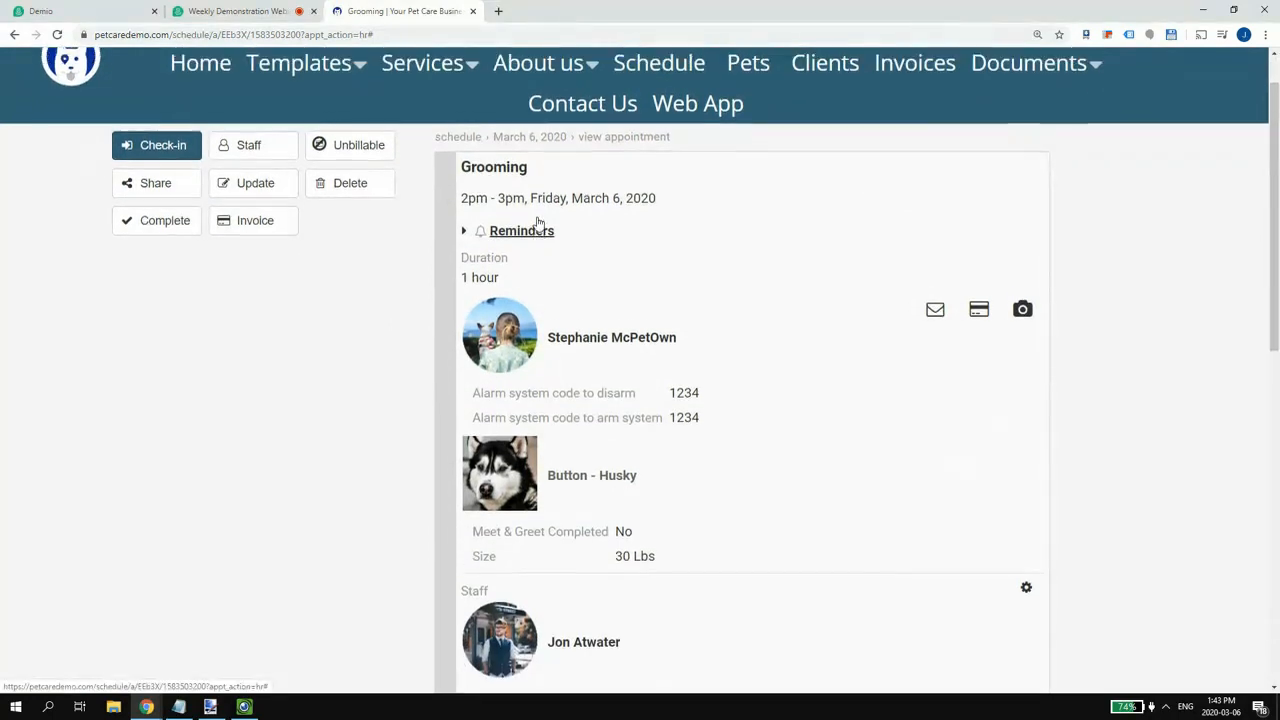
scroll(537, 222, "up", 1)
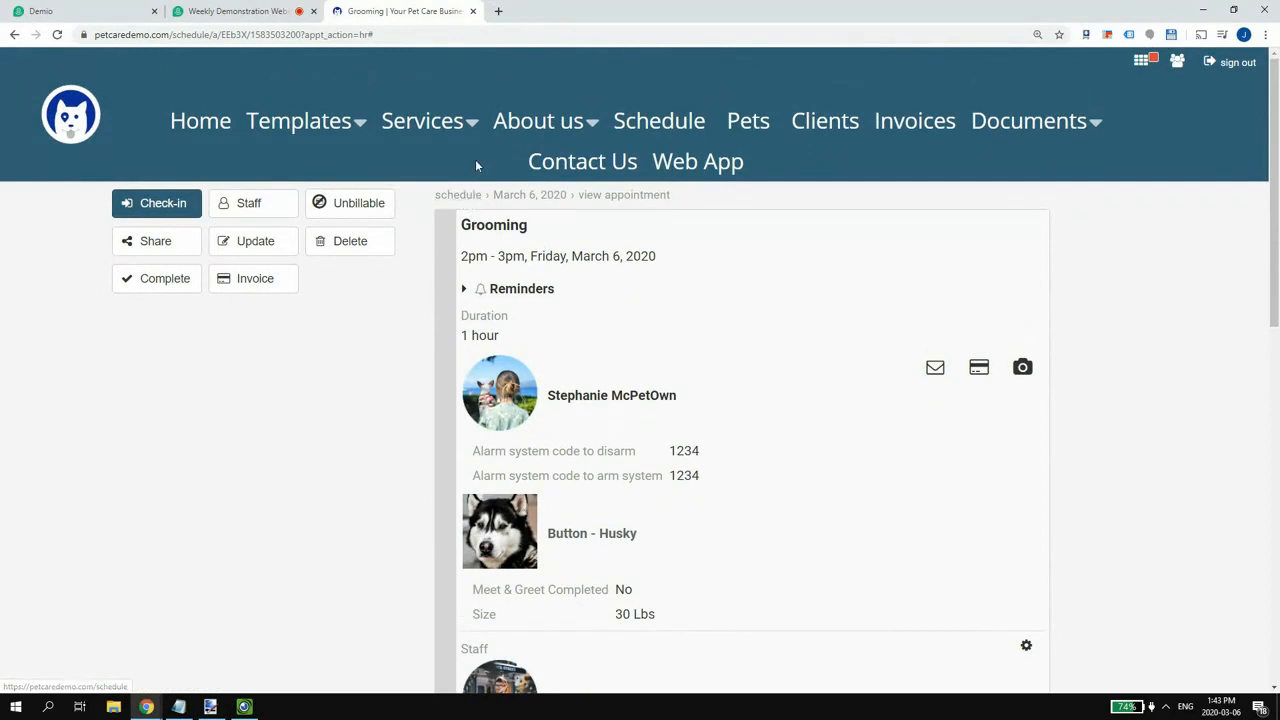
left_click(820, 128)
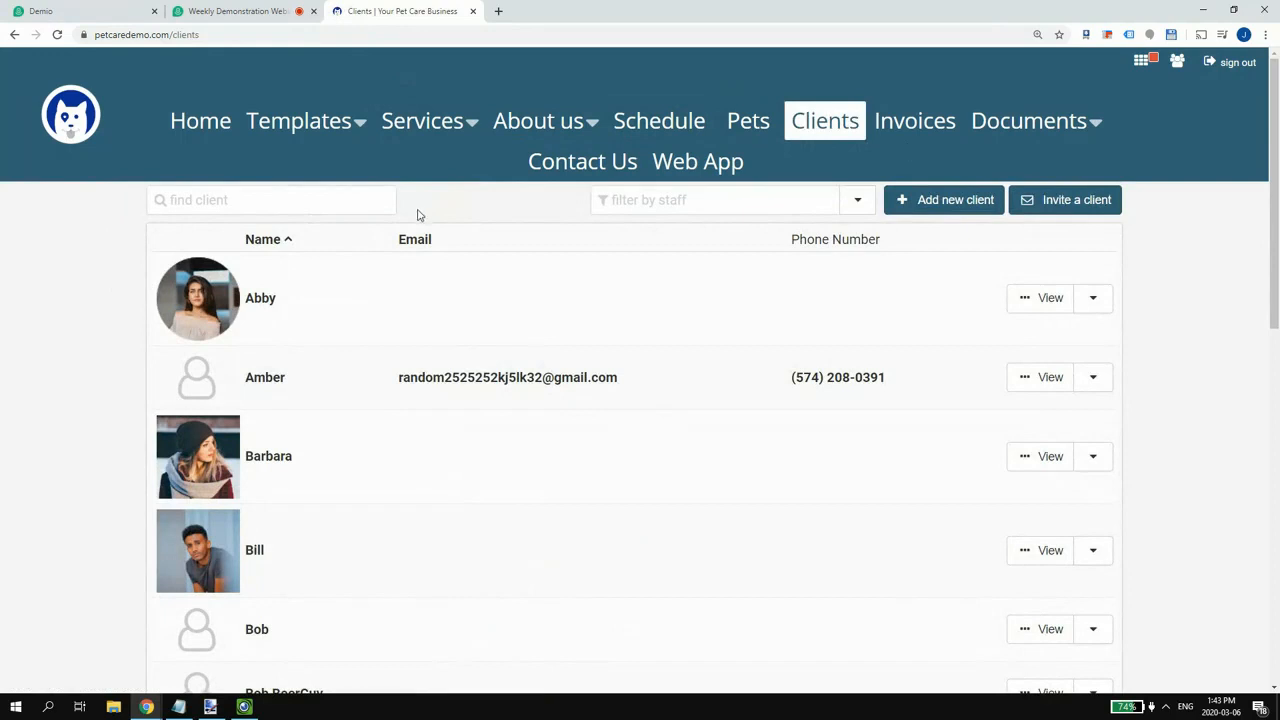
- Search clients for 'steph', open the matching profile, and start booking her a new appointment
left_click(320, 201)
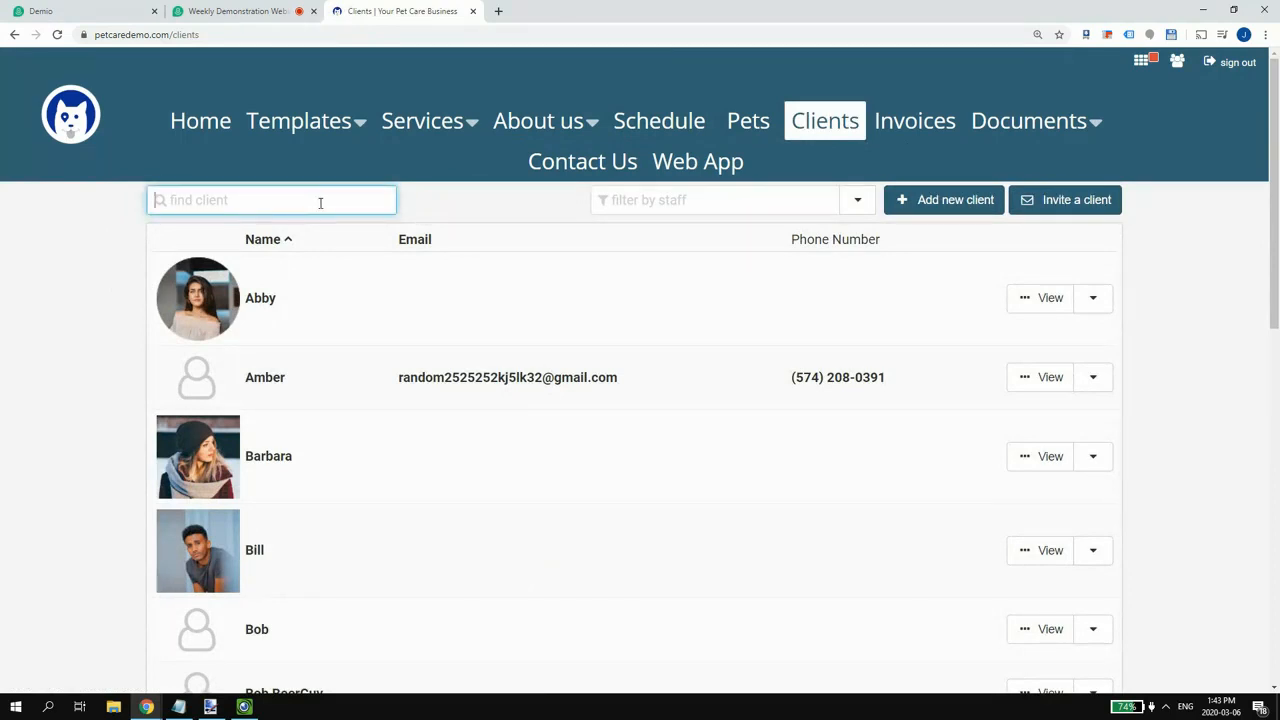
type("steph")
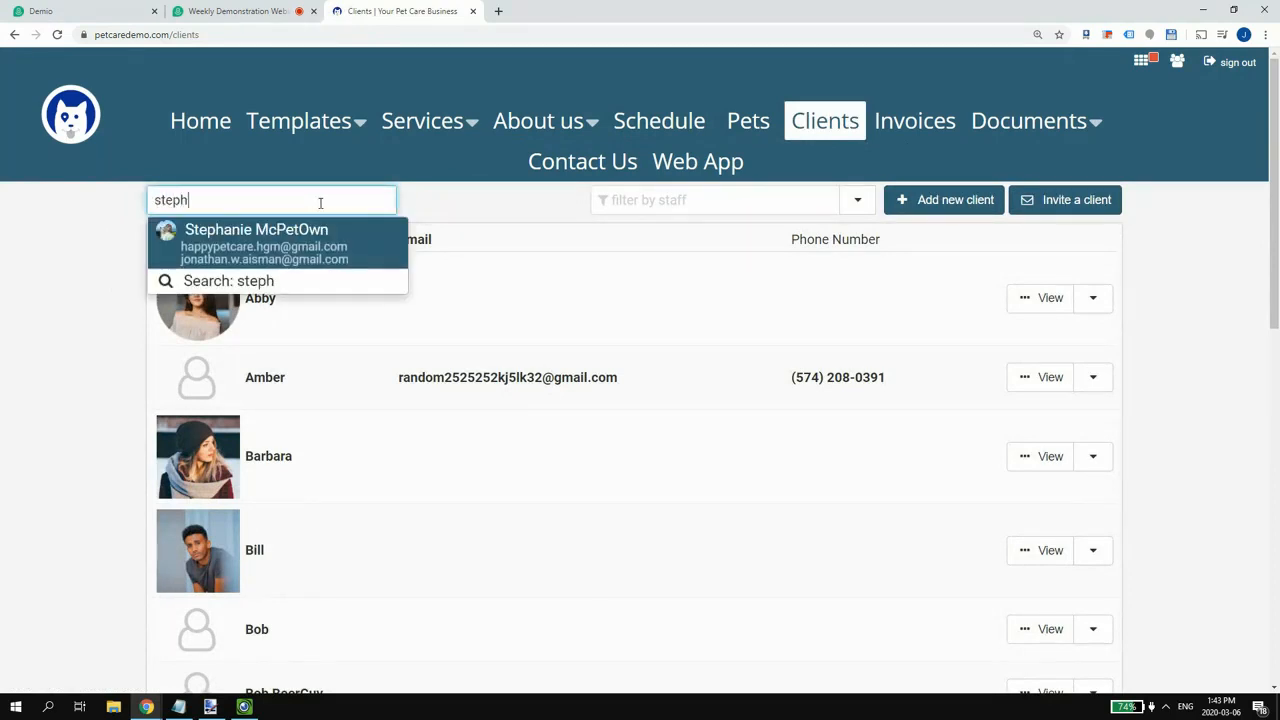
left_click(270, 231)
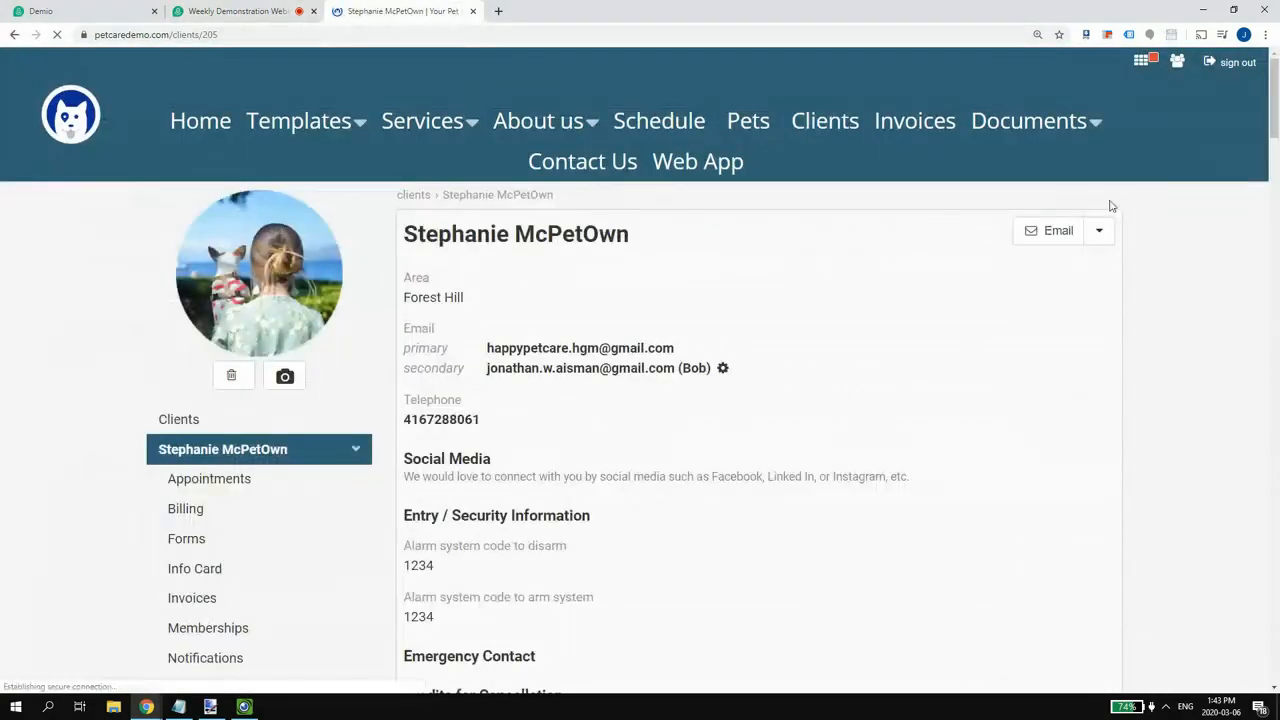
left_click(1099, 231)
left_click(1051, 362)
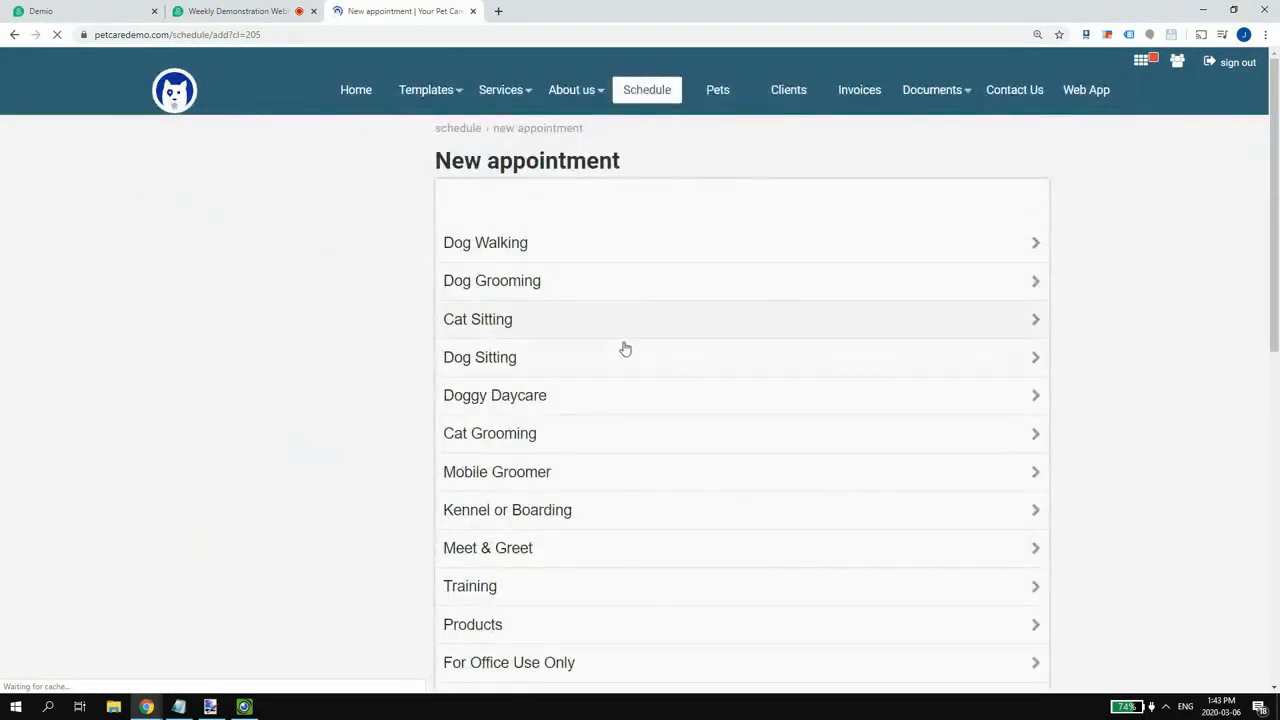
- Choose Dog Grooming > Grooming, keeping only Murdoch - Boston Terrier and no assigned staff
left_click(529, 283)
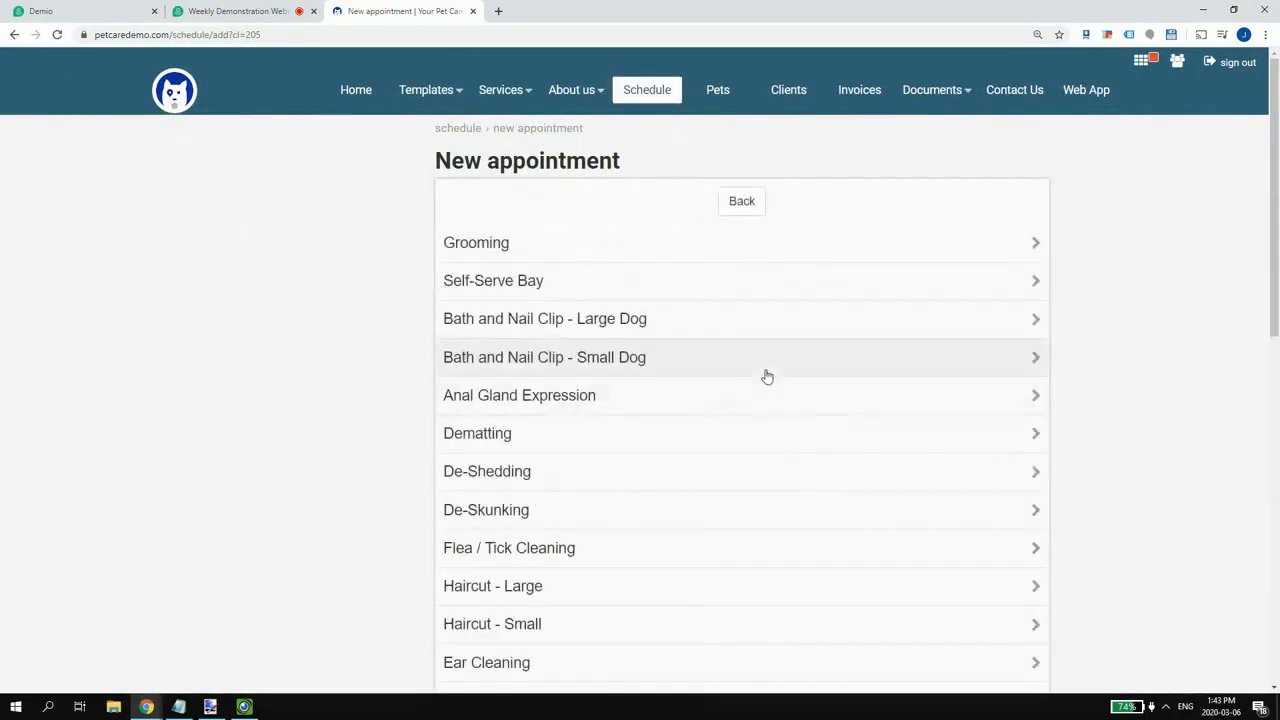
left_click(529, 244)
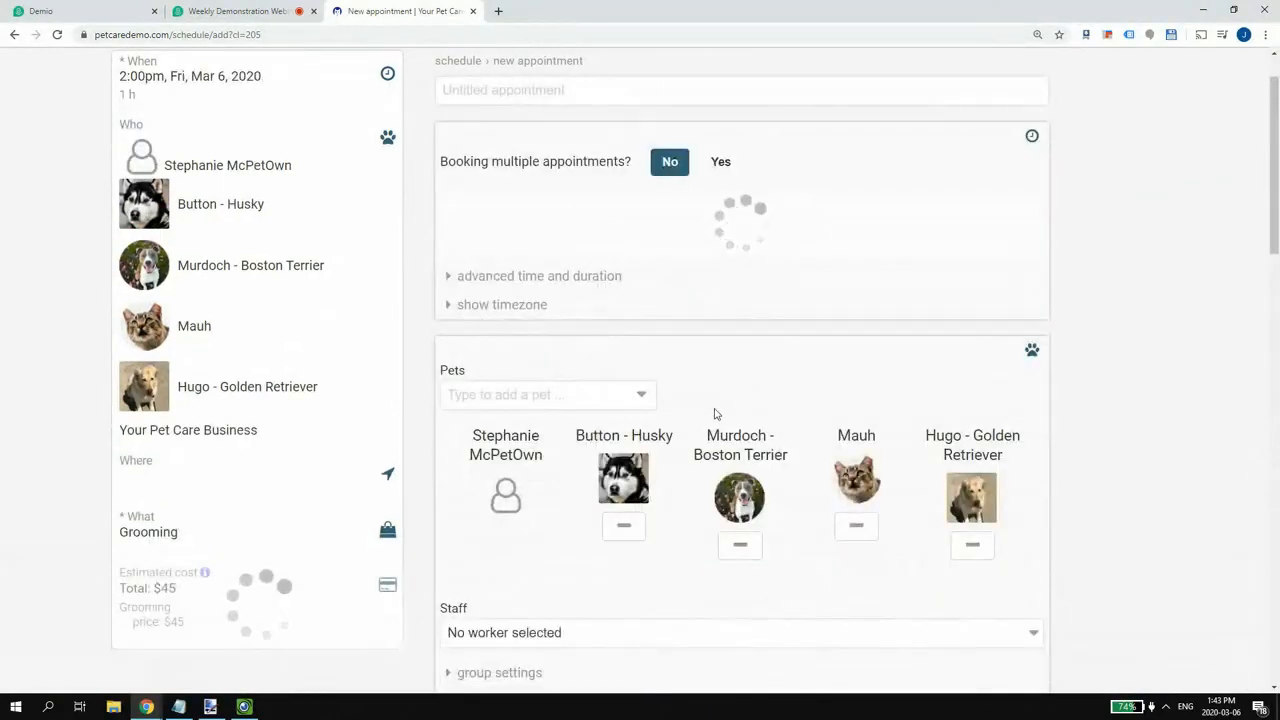
scroll(623, 417, "down", 2)
scroll(845, 305, "down", 1)
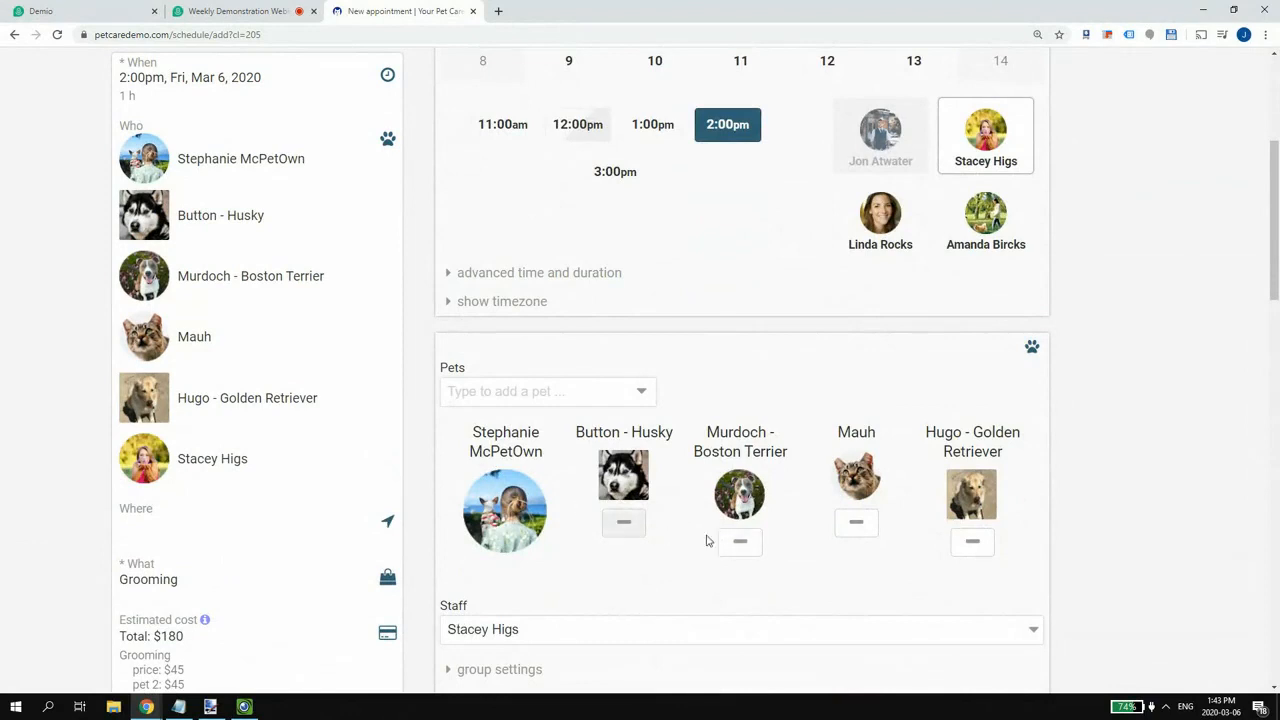
left_click(623, 521)
left_click(737, 524)
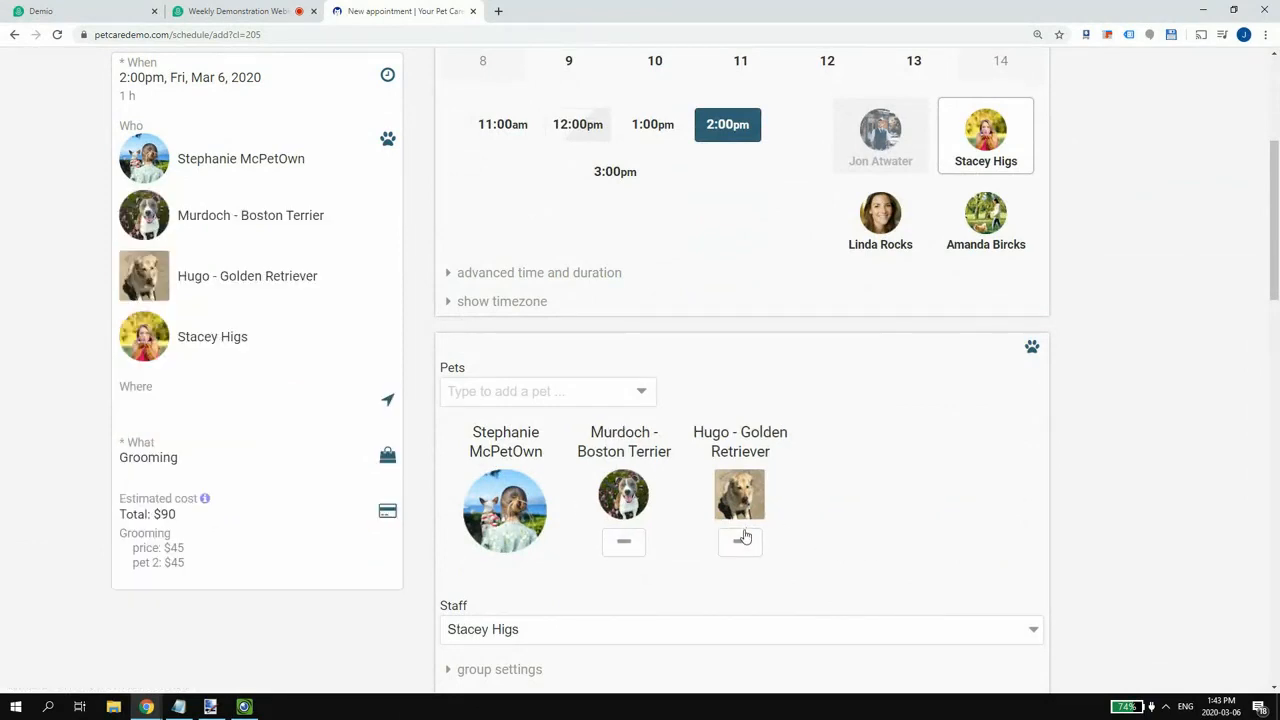
left_click(741, 532)
scroll(800, 400, "up", 1)
left_click(973, 205)
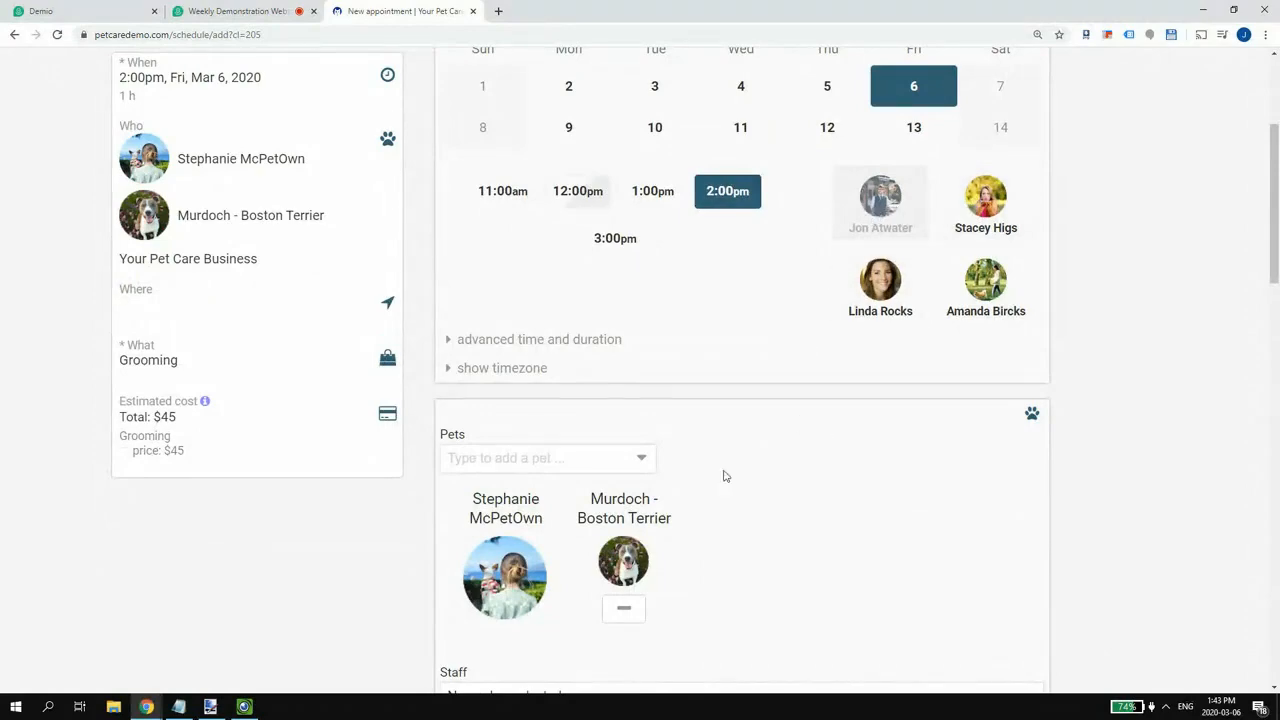
- Save the 2pm Friday March 6 Grooming and view it on the schedule
scroll(694, 540, "down", 4)
scroll(638, 499, "down", 7)
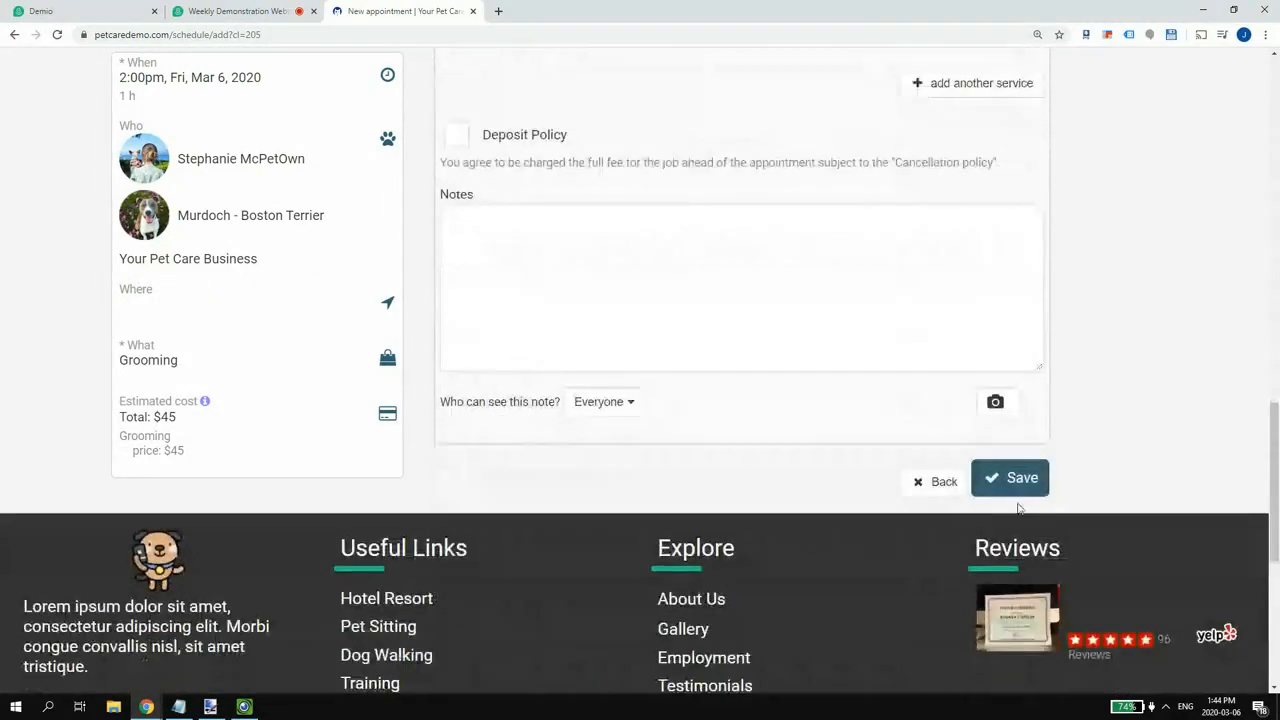
left_click(1005, 488)
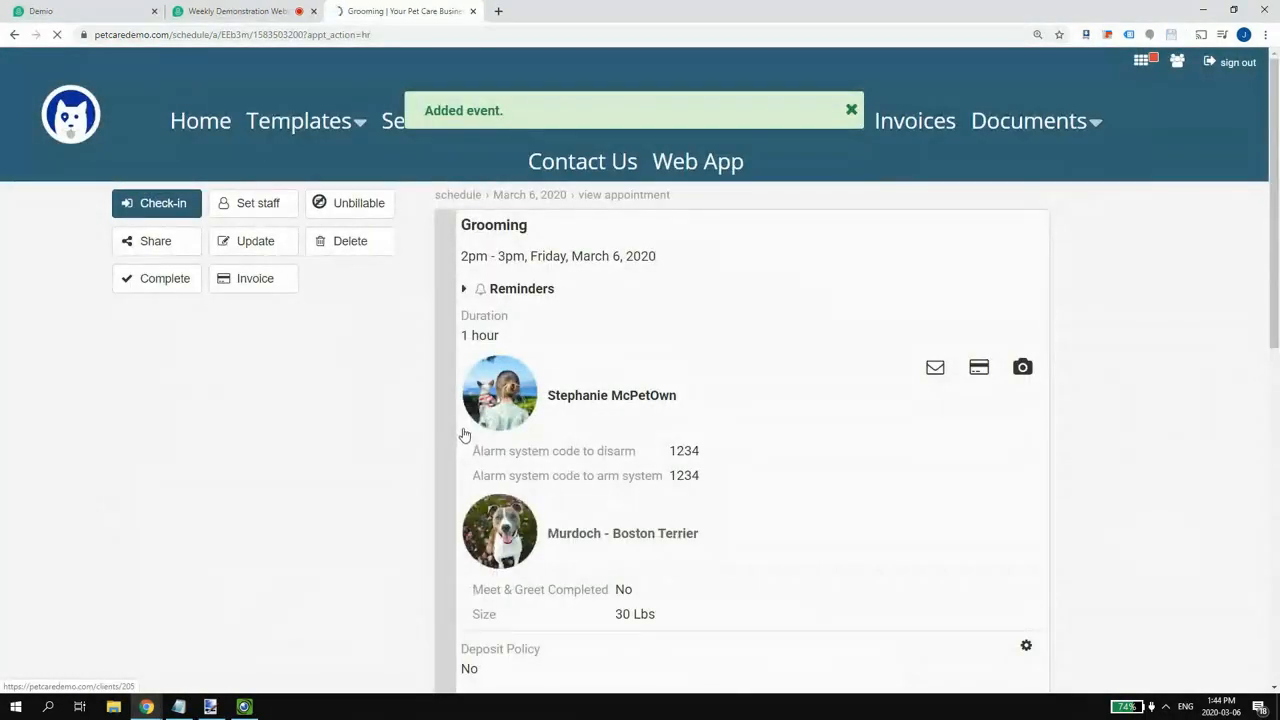
left_click(851, 110)
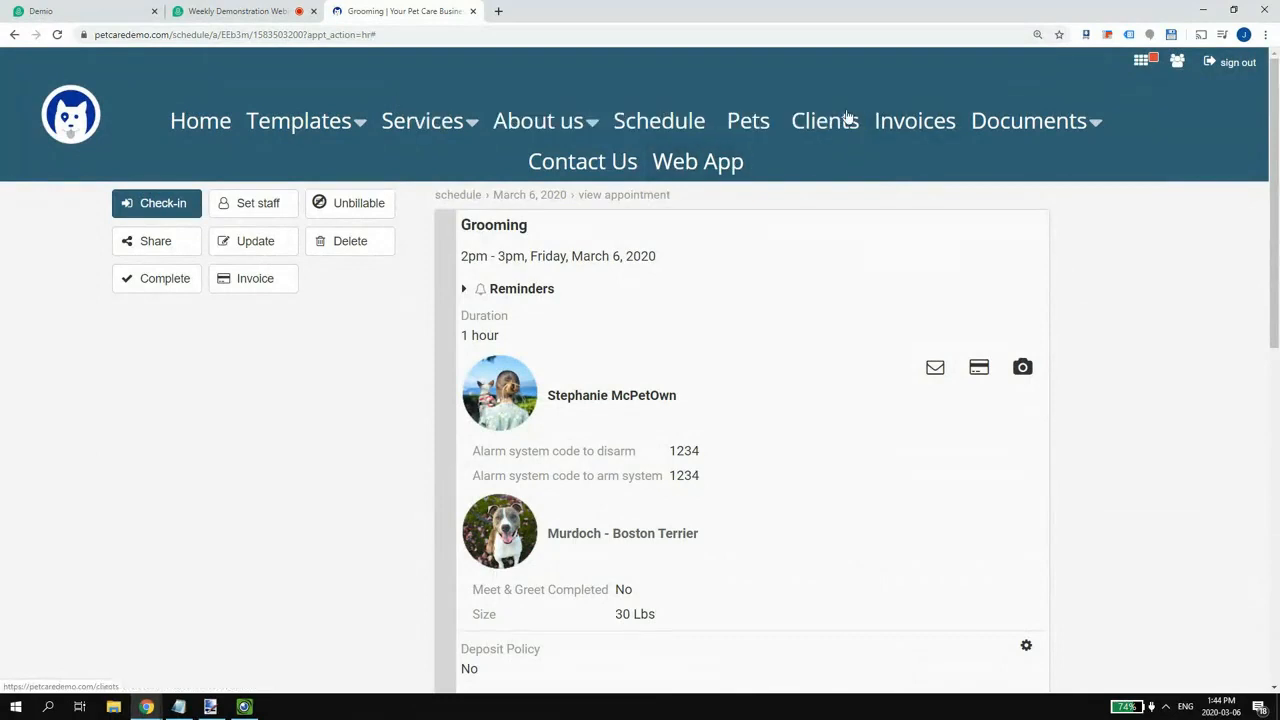
left_click(657, 127)
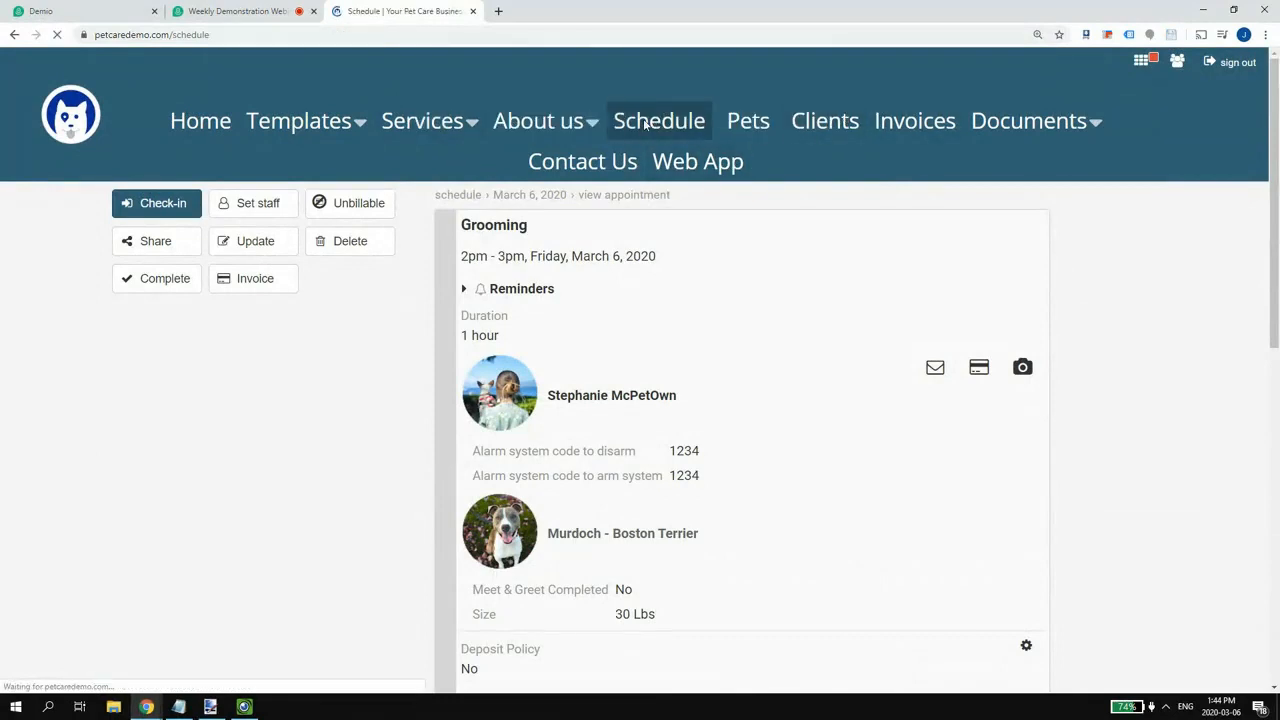
scroll(567, 323, "down", 5)
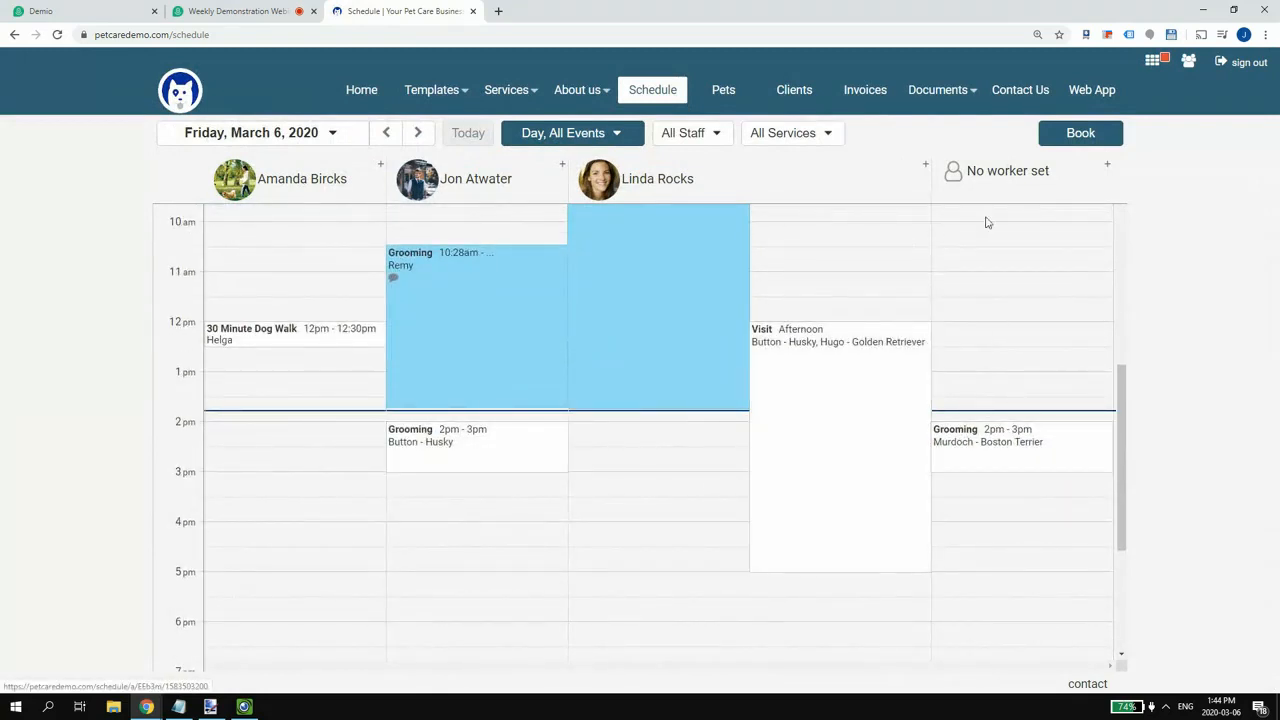
scroll(660, 280, "up", 1)
scroll(660, 270, "up", 4)
scroll(655, 277, "down", 6)
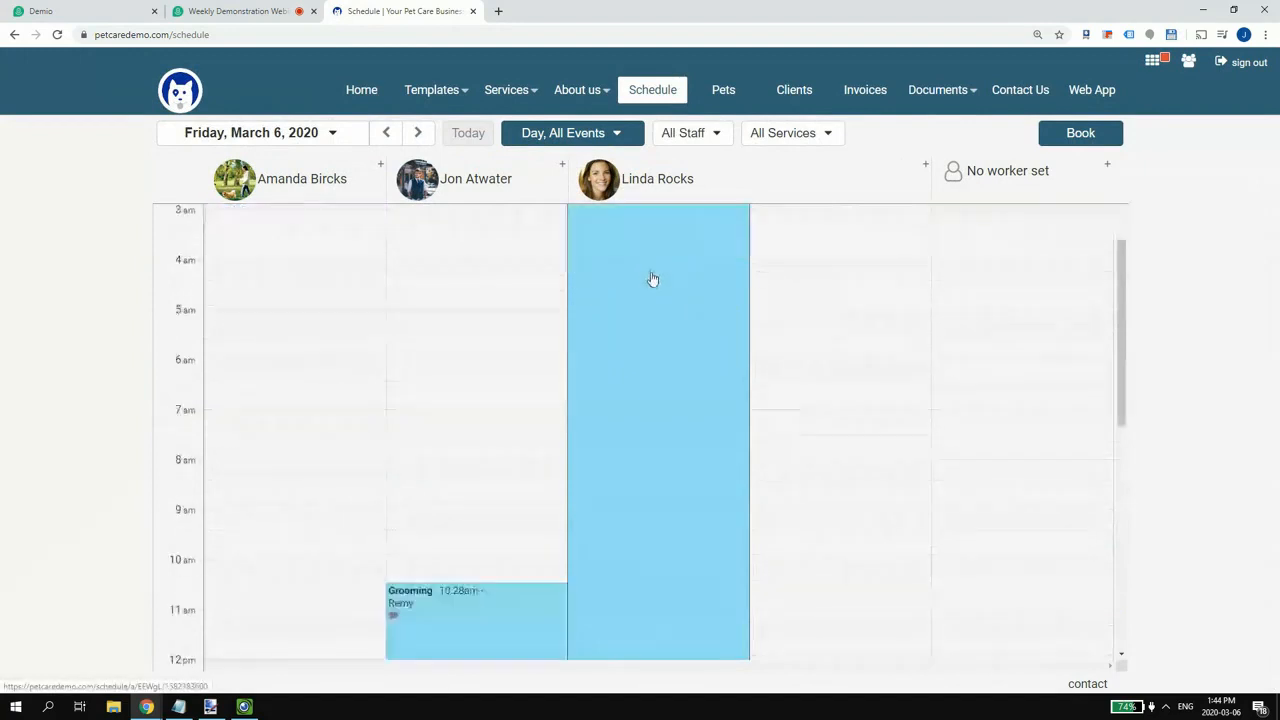
scroll(643, 287, "up", 8)
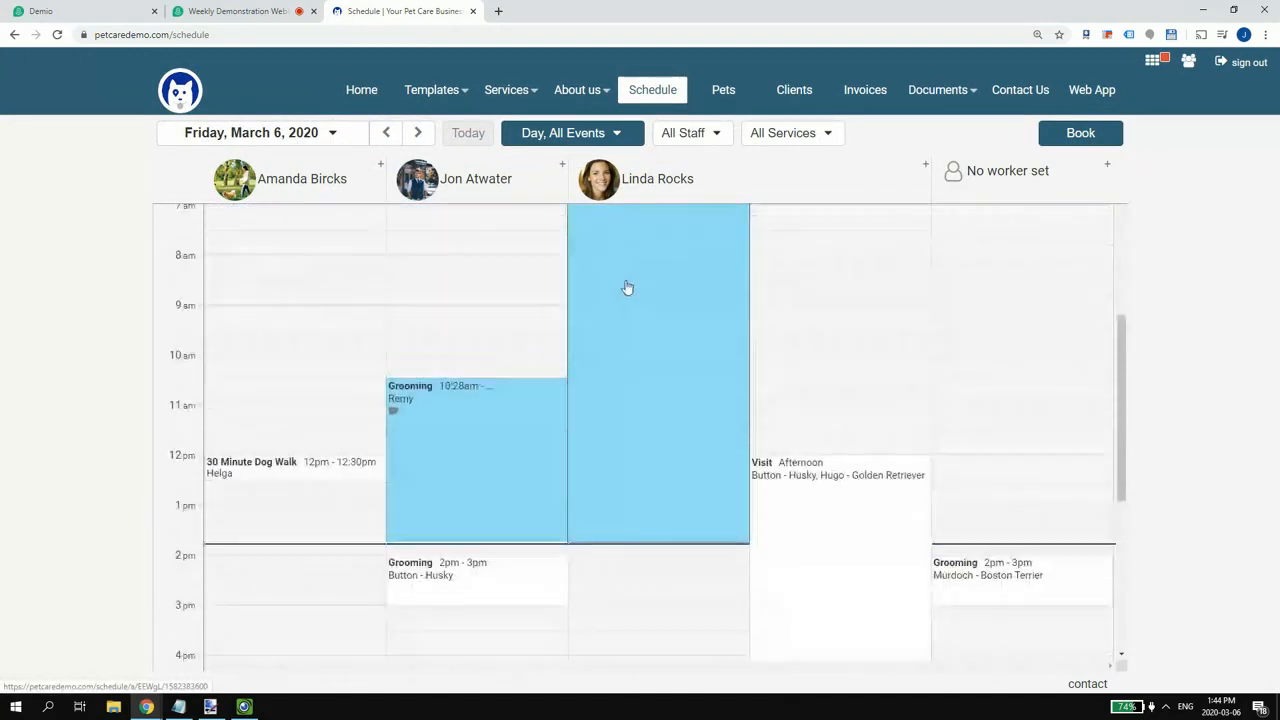
scroll(600, 265, "down", 5)
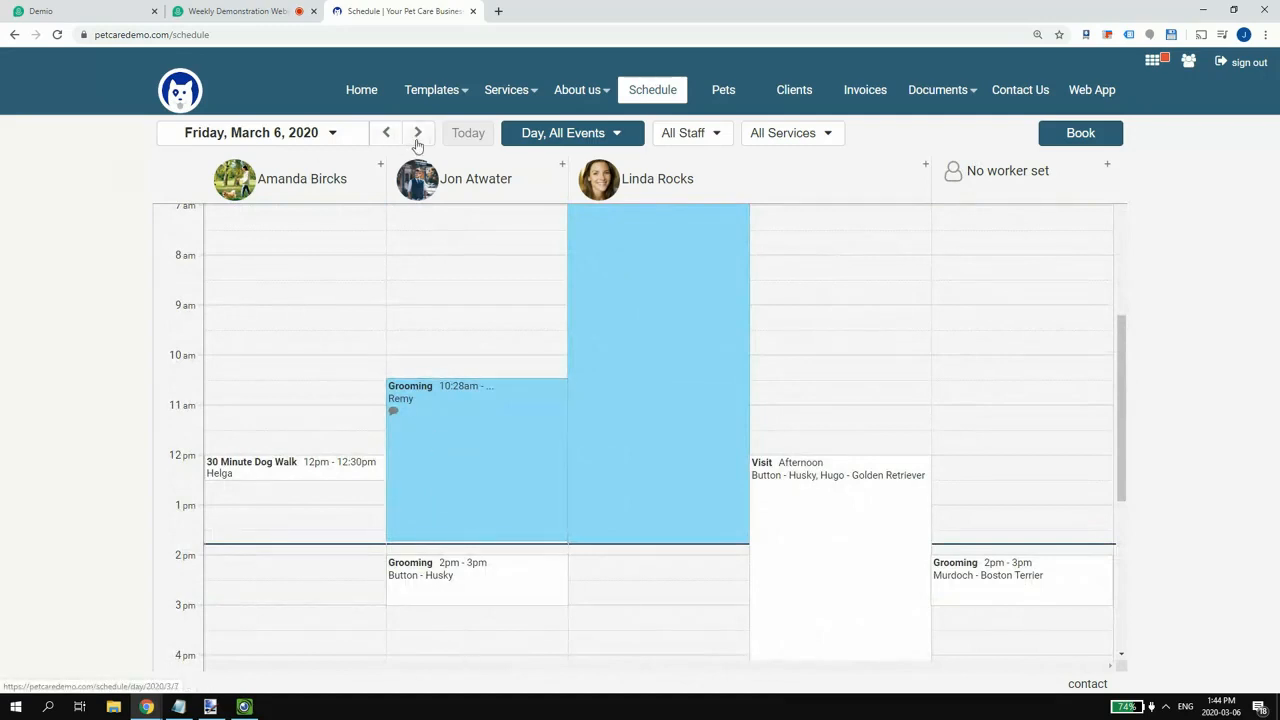
- Switch the schedule to the March 1–7 week, showing only Dog Grooming events
left_click(526, 137)
left_click(408, 174)
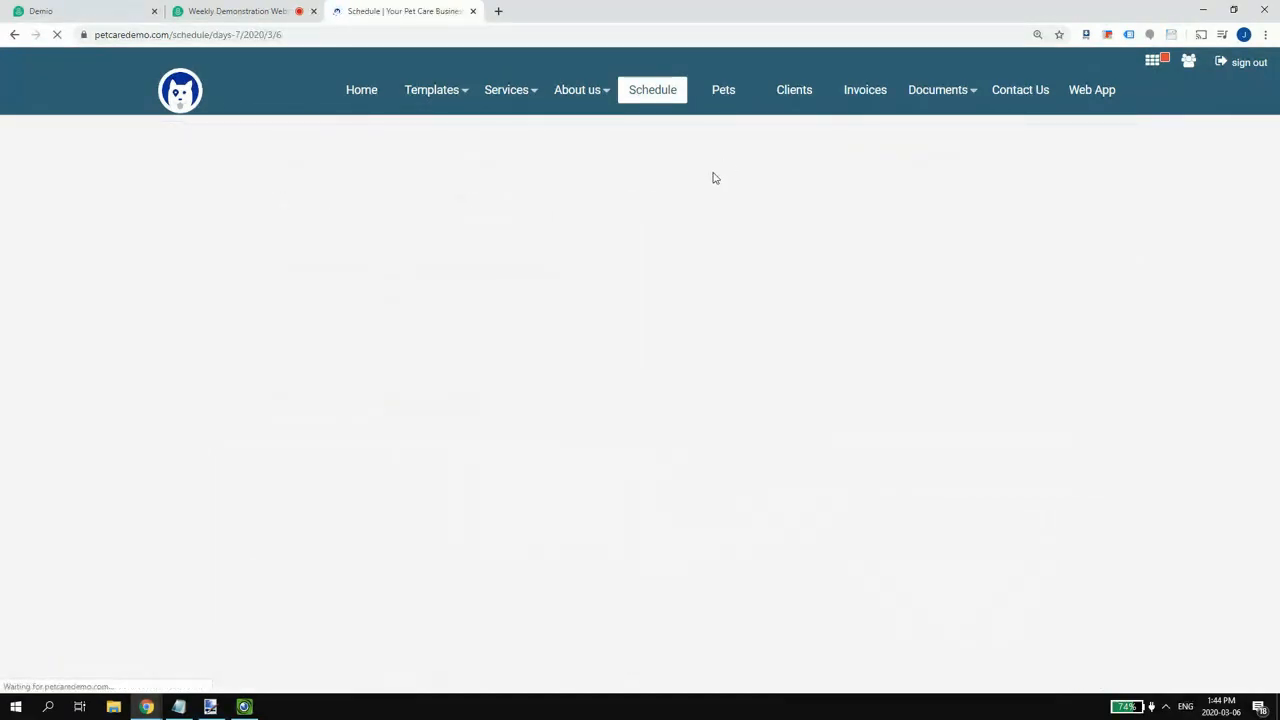
left_click(670, 134)
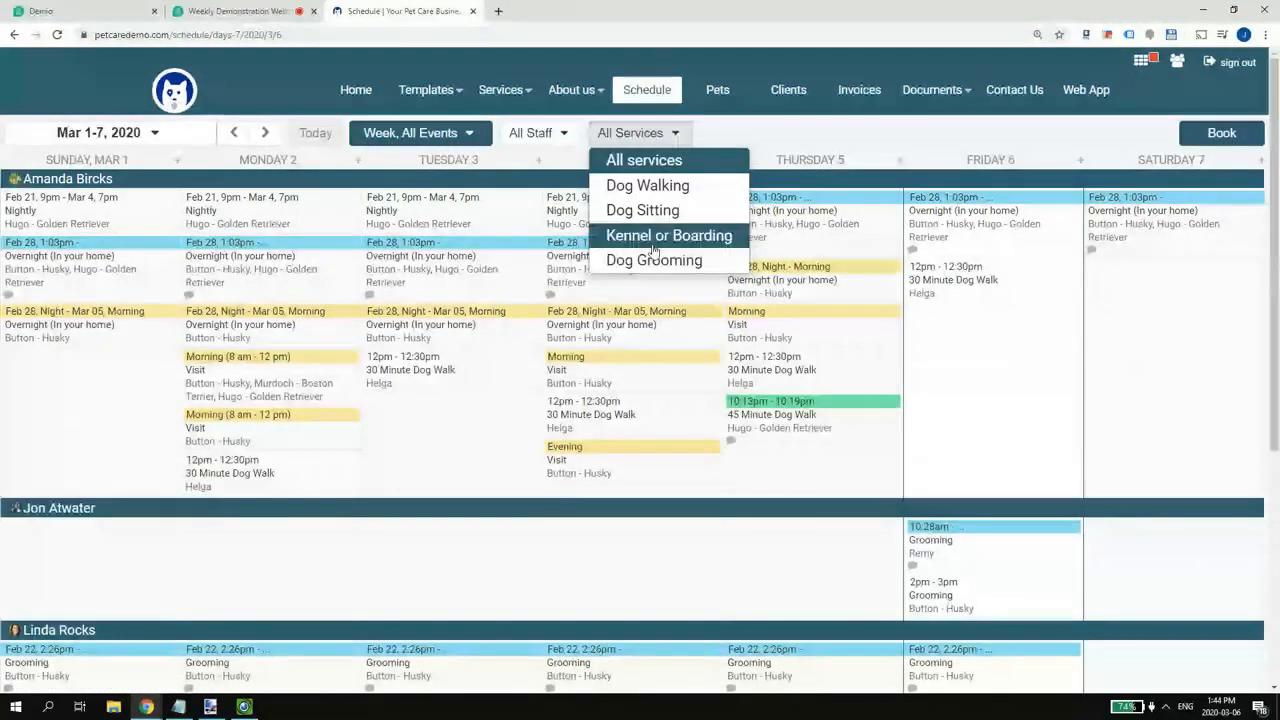
left_click(645, 259)
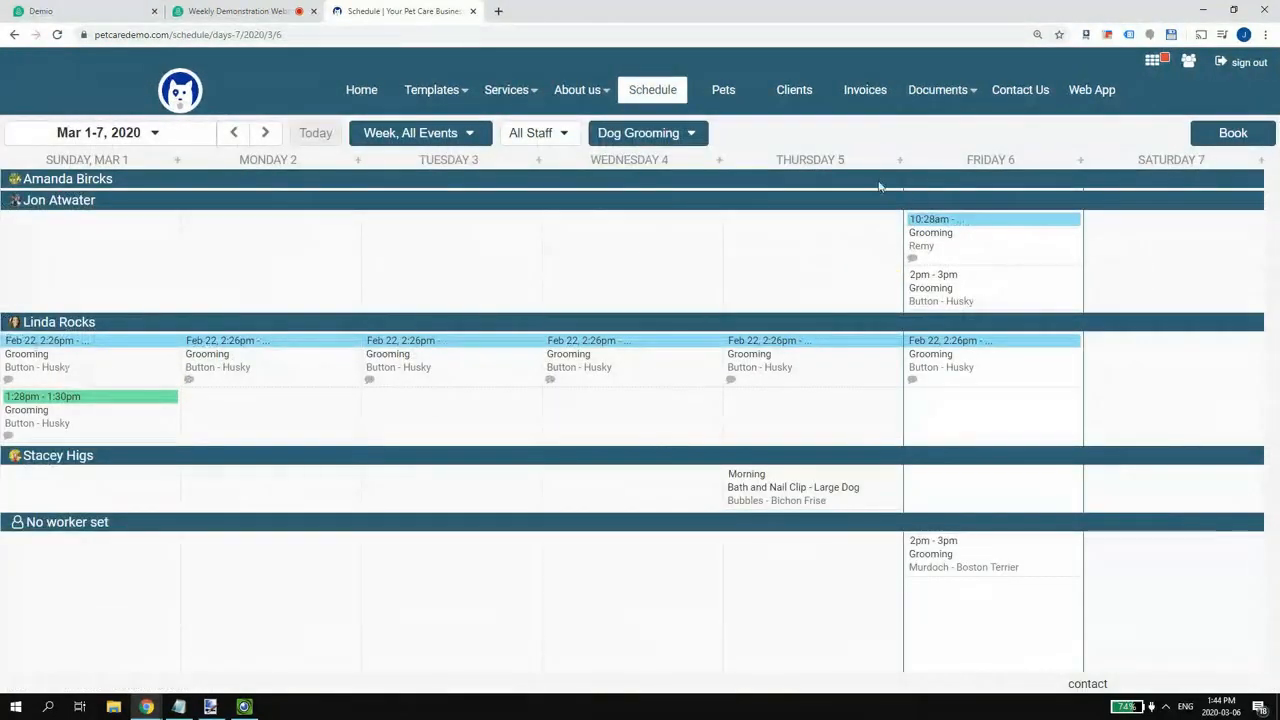
- Filter the week to Murdoch - Boston Terrier via 'murd' and open the Friday Grooming
left_click(452, 134)
left_click(1004, 172)
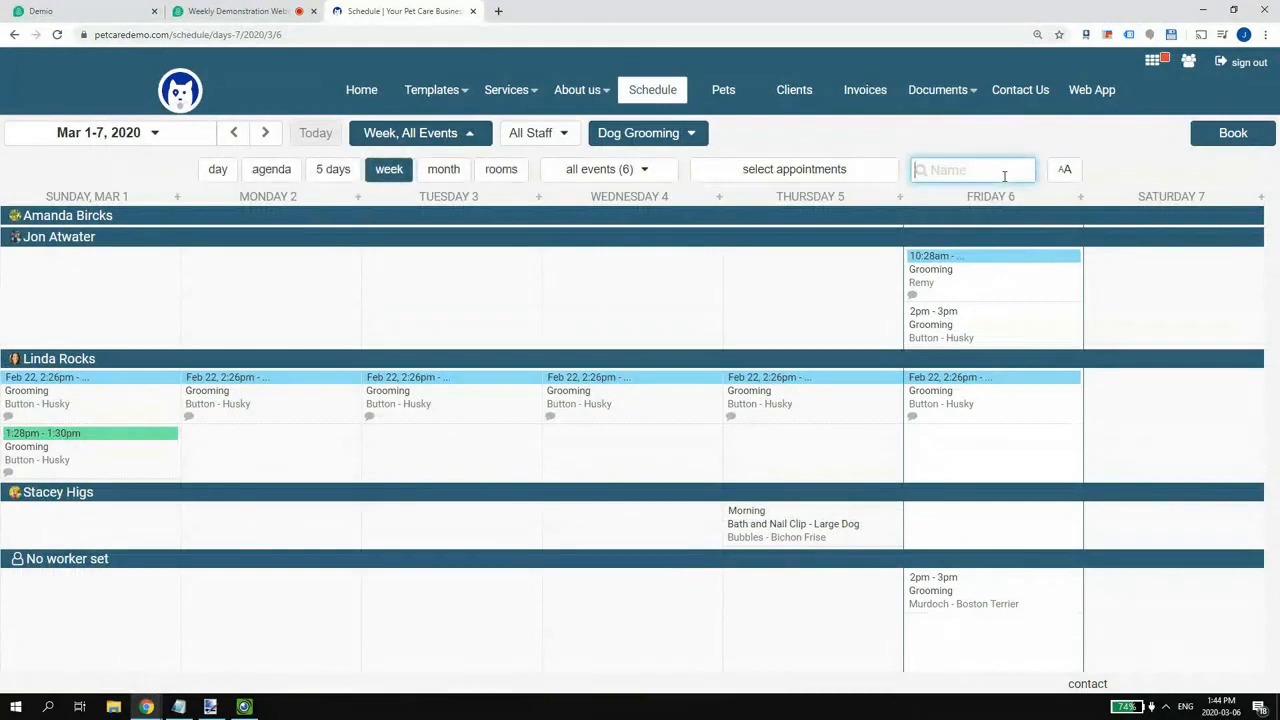
type("murd")
left_click(1028, 195)
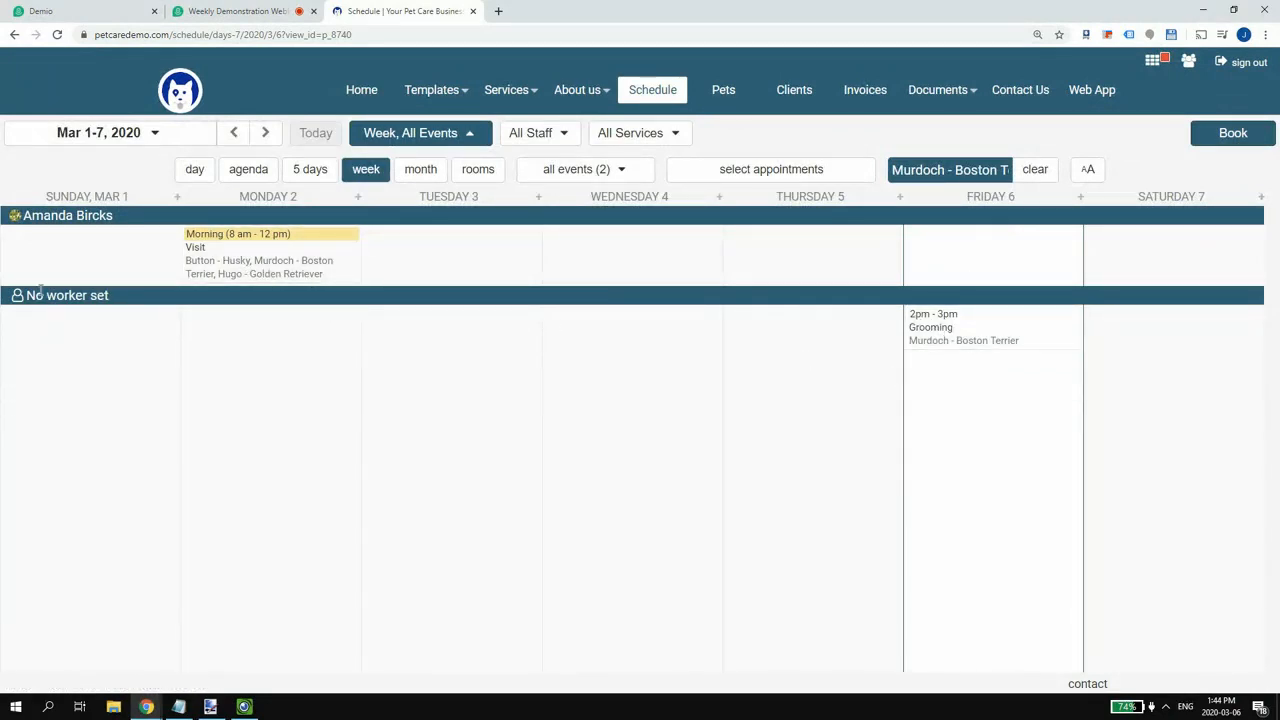
left_click(932, 334)
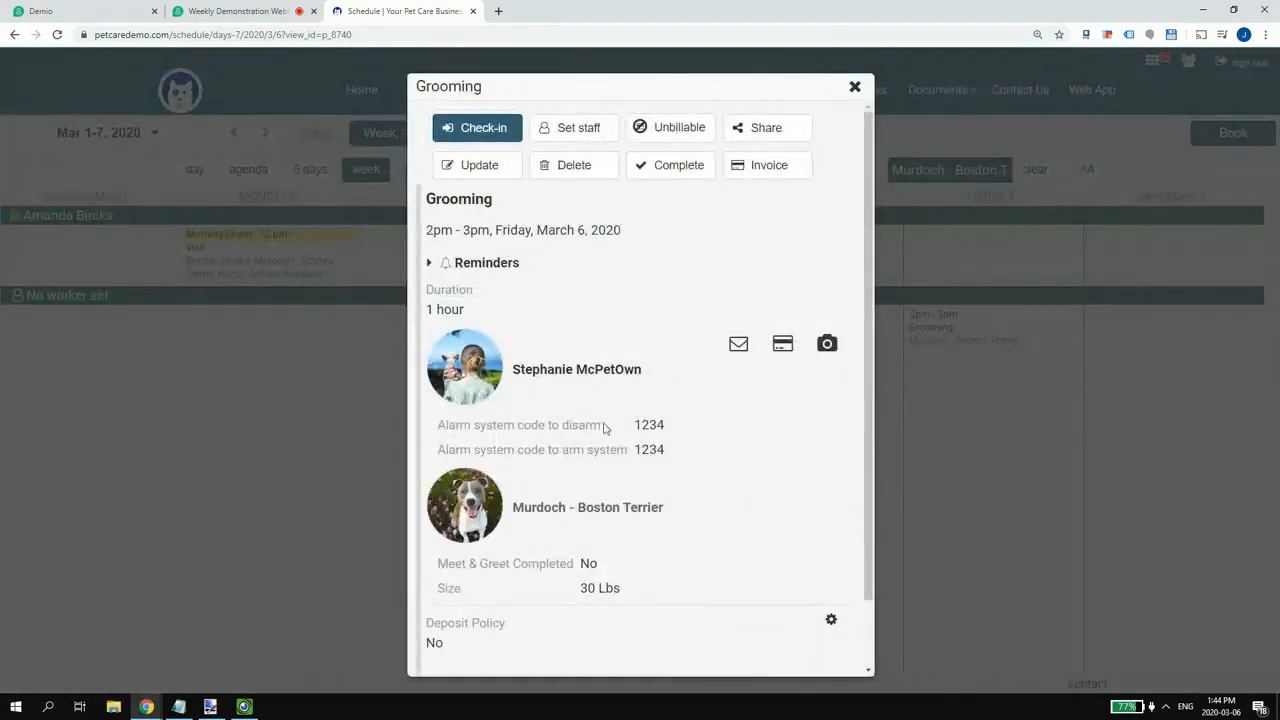
- Assign a staff member to Murdoch's Friday 2pm Grooming after an availability check, then clear the filter
left_click(571, 132)
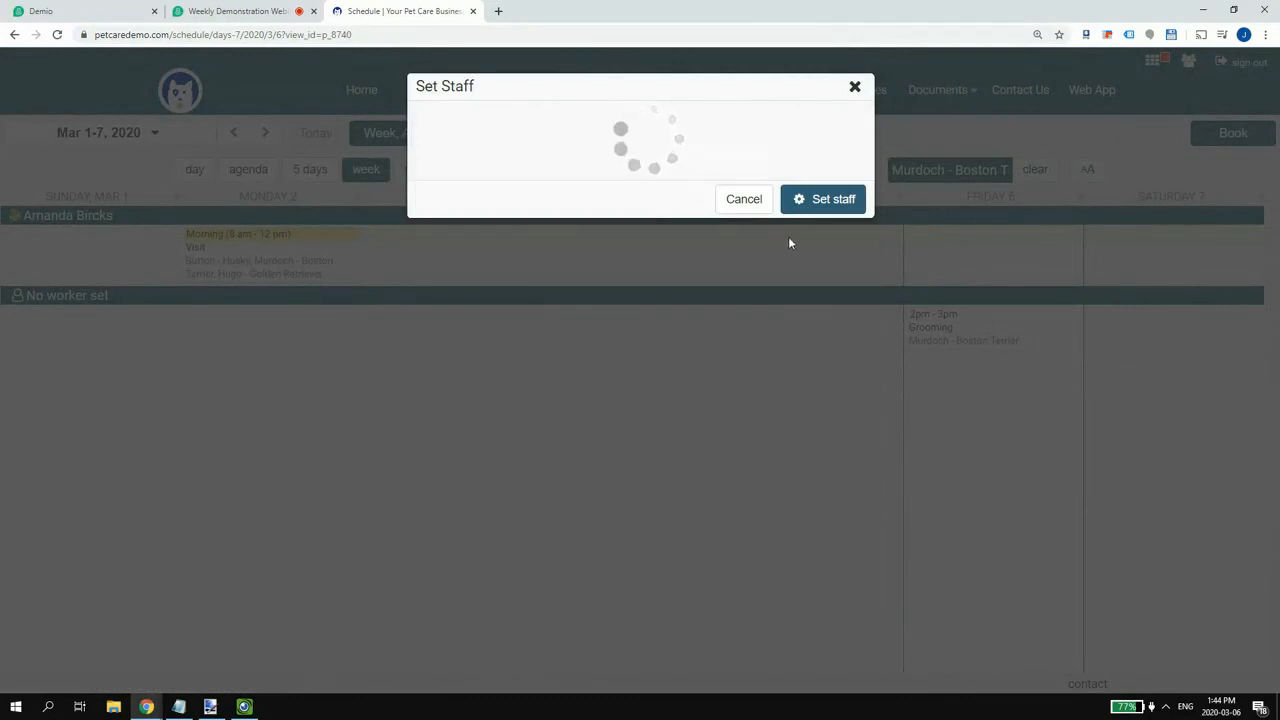
left_click(517, 141)
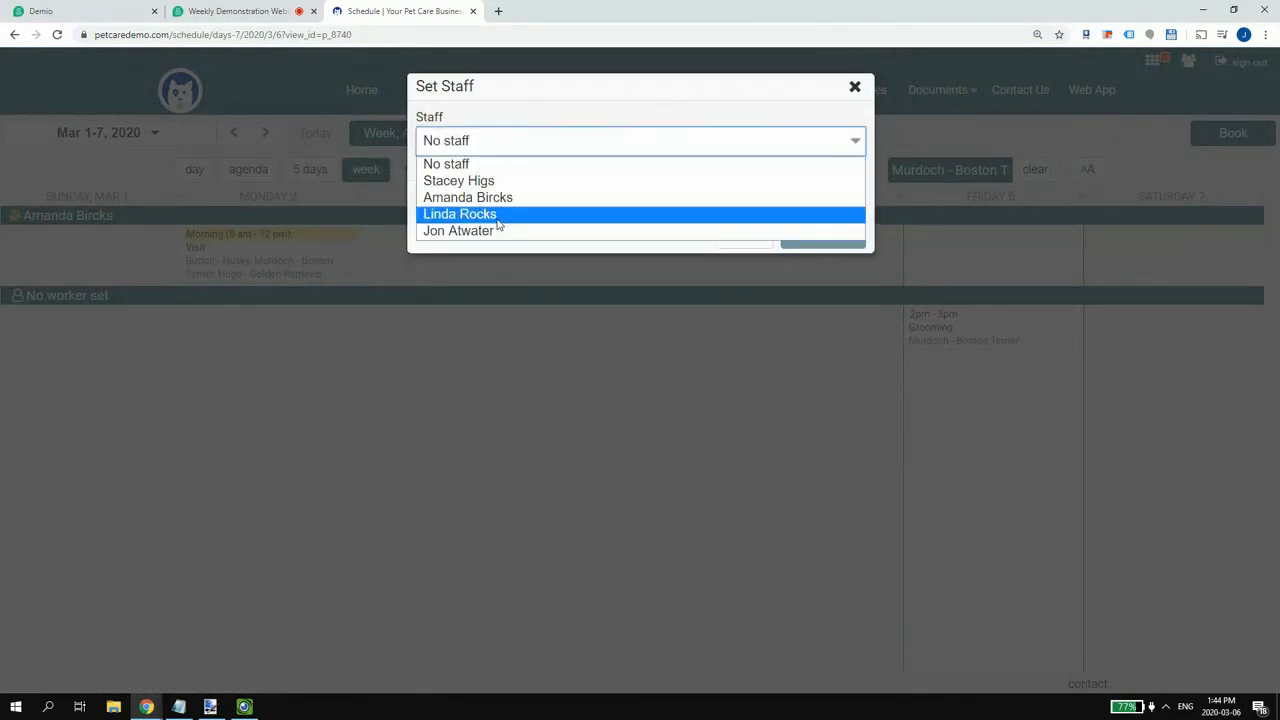
left_click(470, 181)
left_click(810, 220)
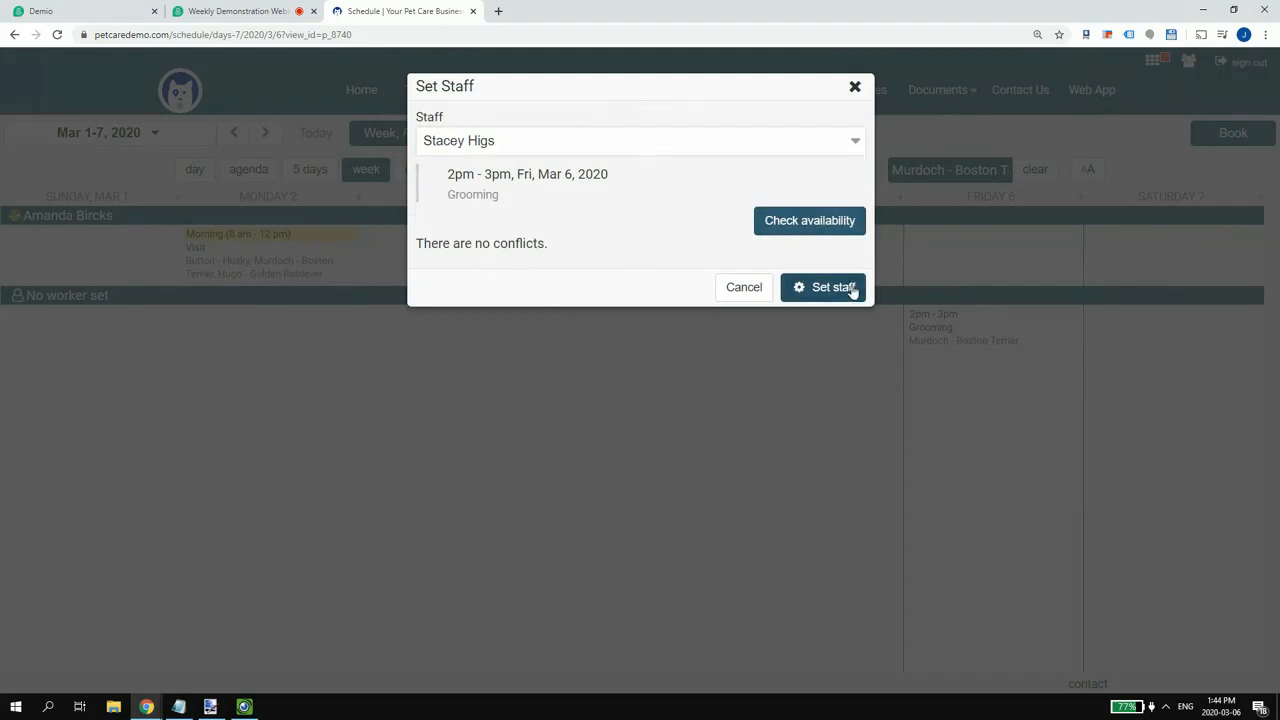
left_click(845, 290)
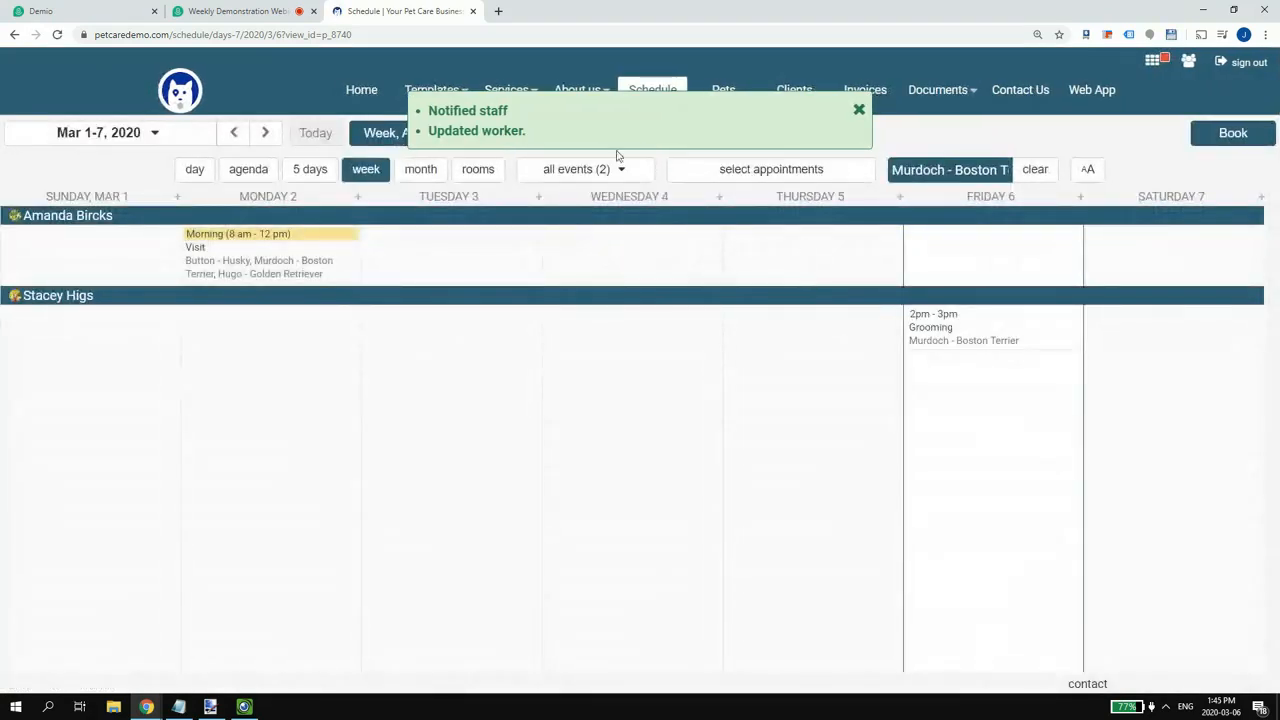
left_click(856, 112)
left_click(1024, 186)
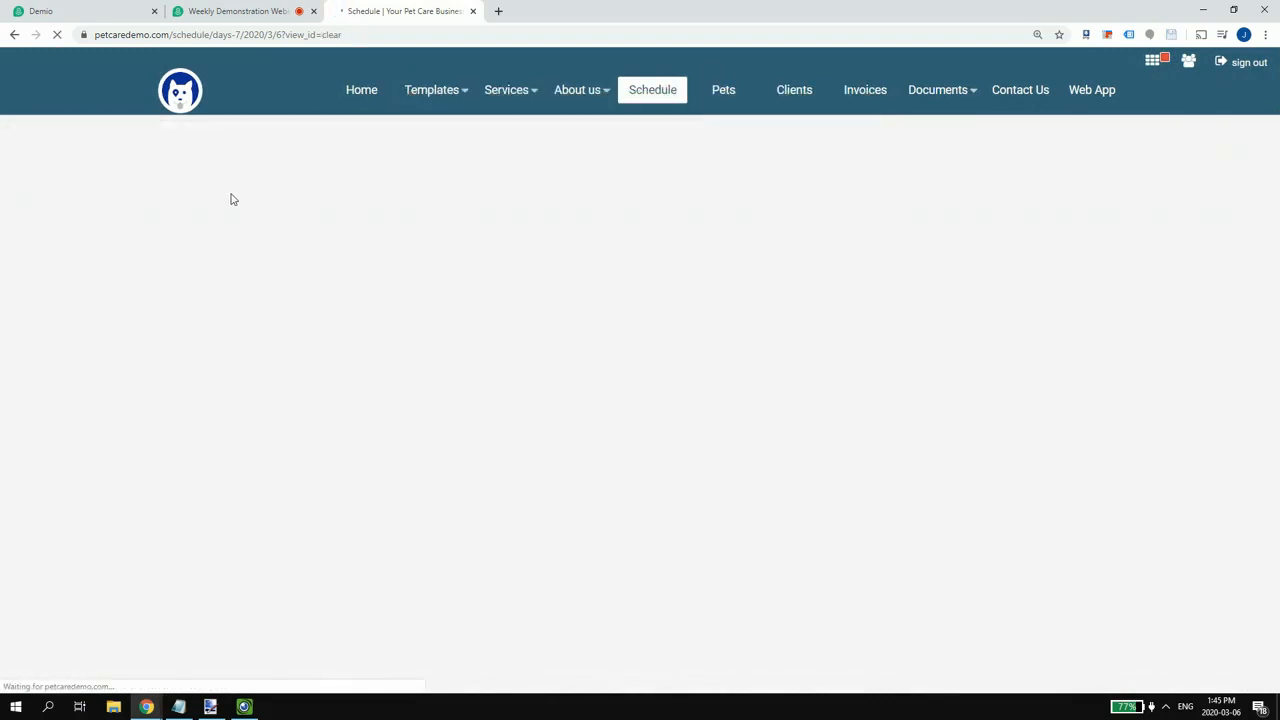
- Switch the schedule to the Friday, March 6 day view and bring up the IPEVO camera feed
left_click(378, 138)
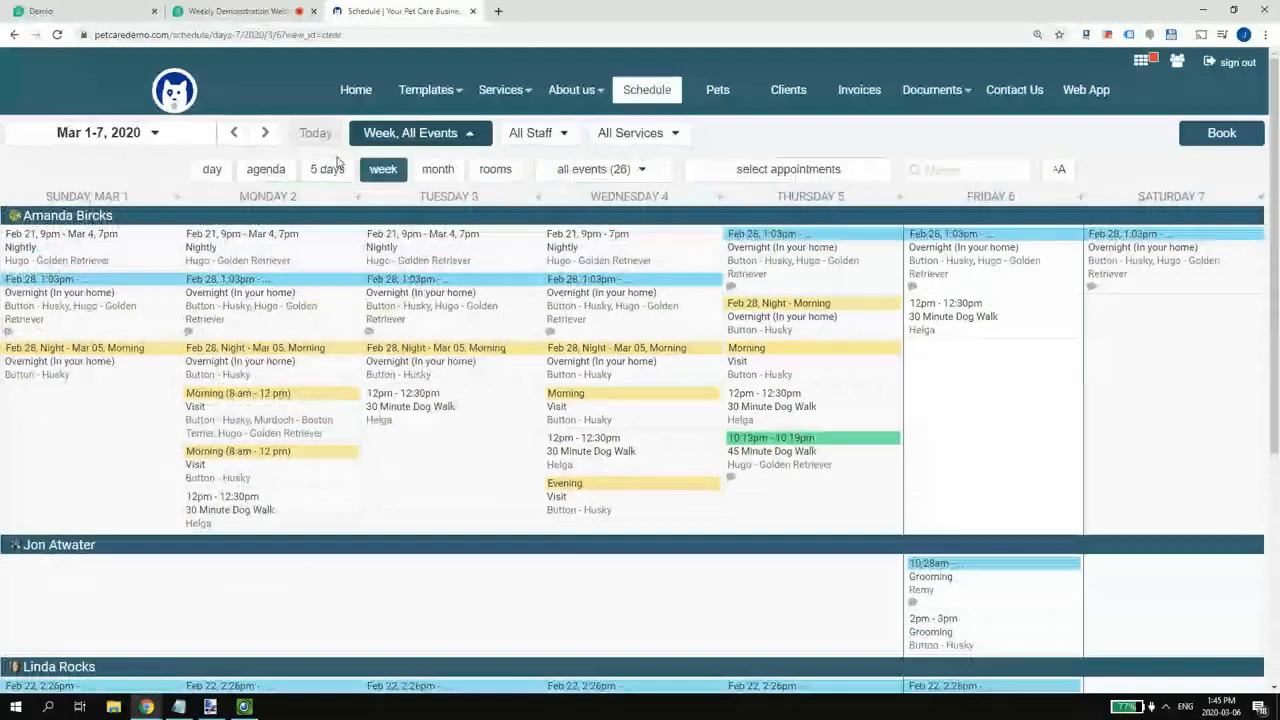
left_click(212, 171)
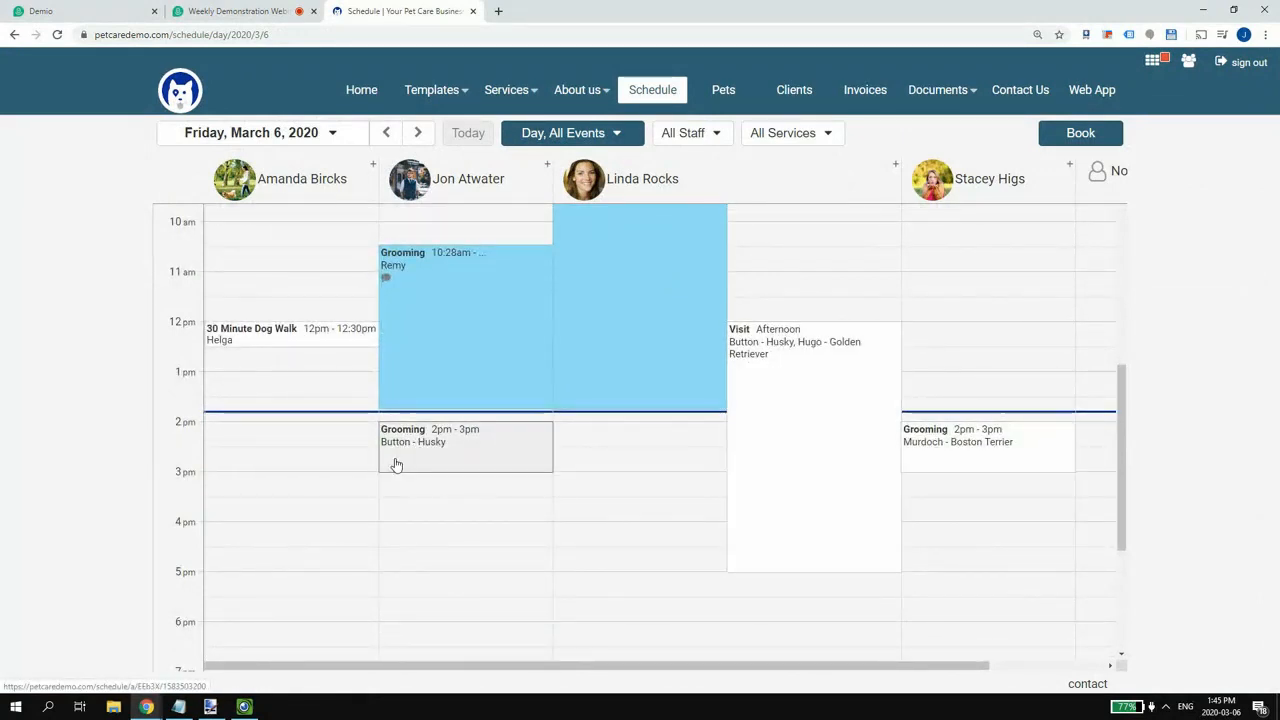
left_click(246, 708)
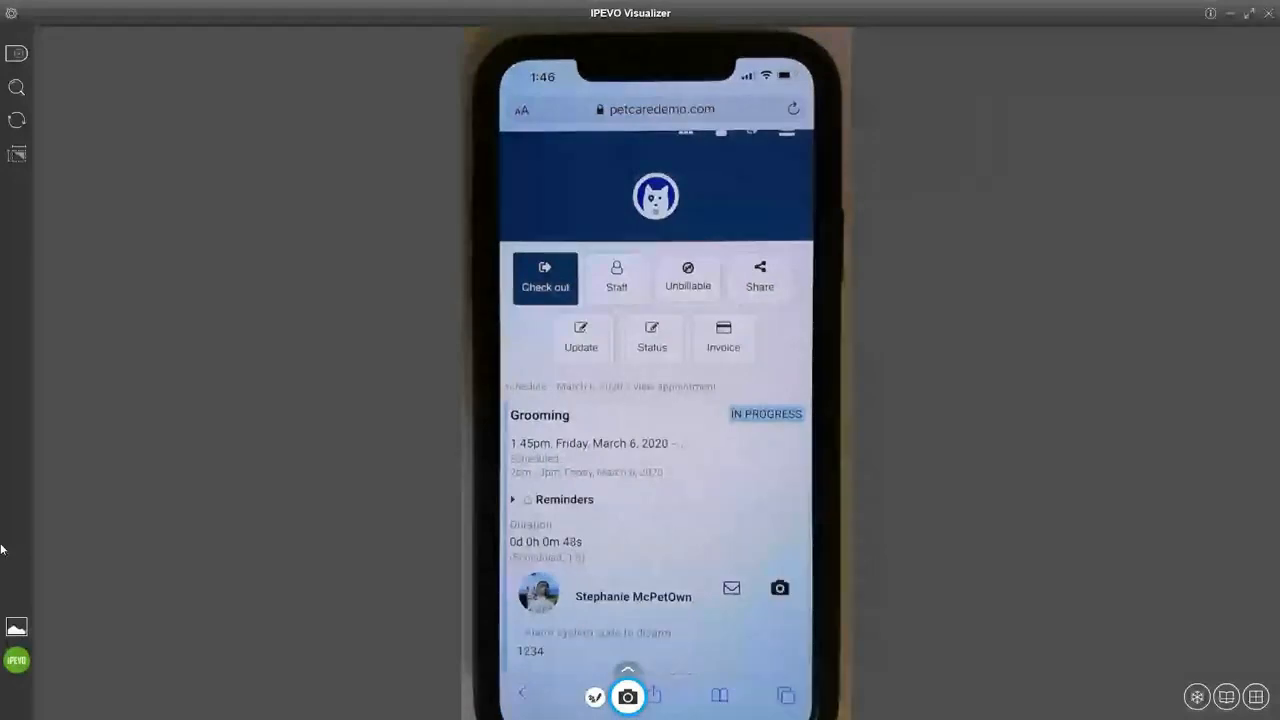
- Close IPEVO Visualizer after showing the in-progress grooming, returning to the browser calendar
left_click(1227, 18)
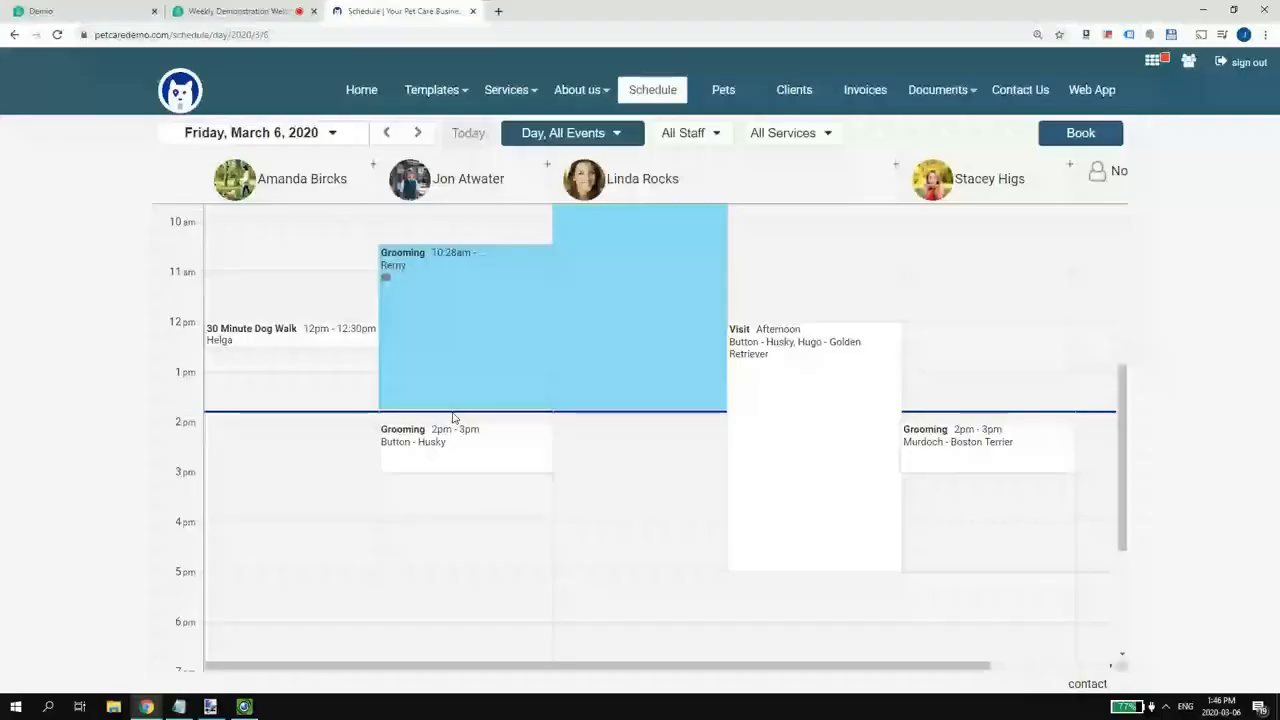
- From the dashboard, open the in-progress grooming appointment and scroll to its mouse photo note
left_click(263, 35)
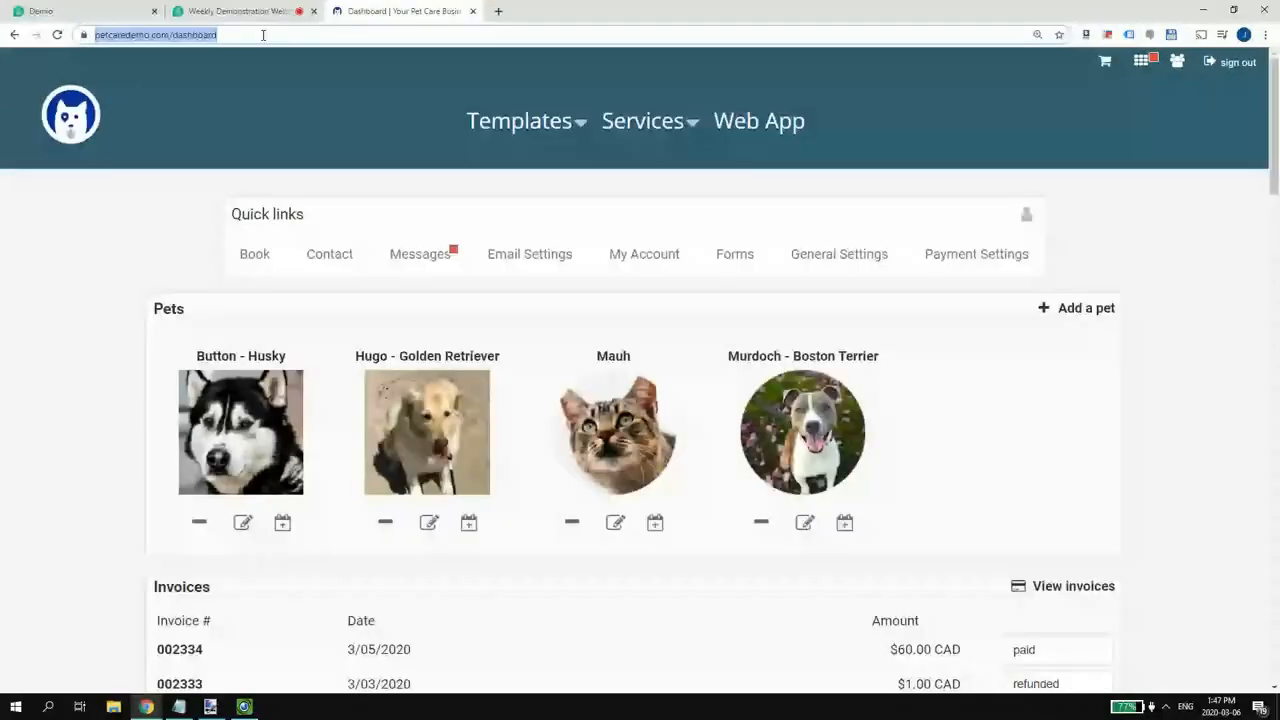
left_click(645, 192)
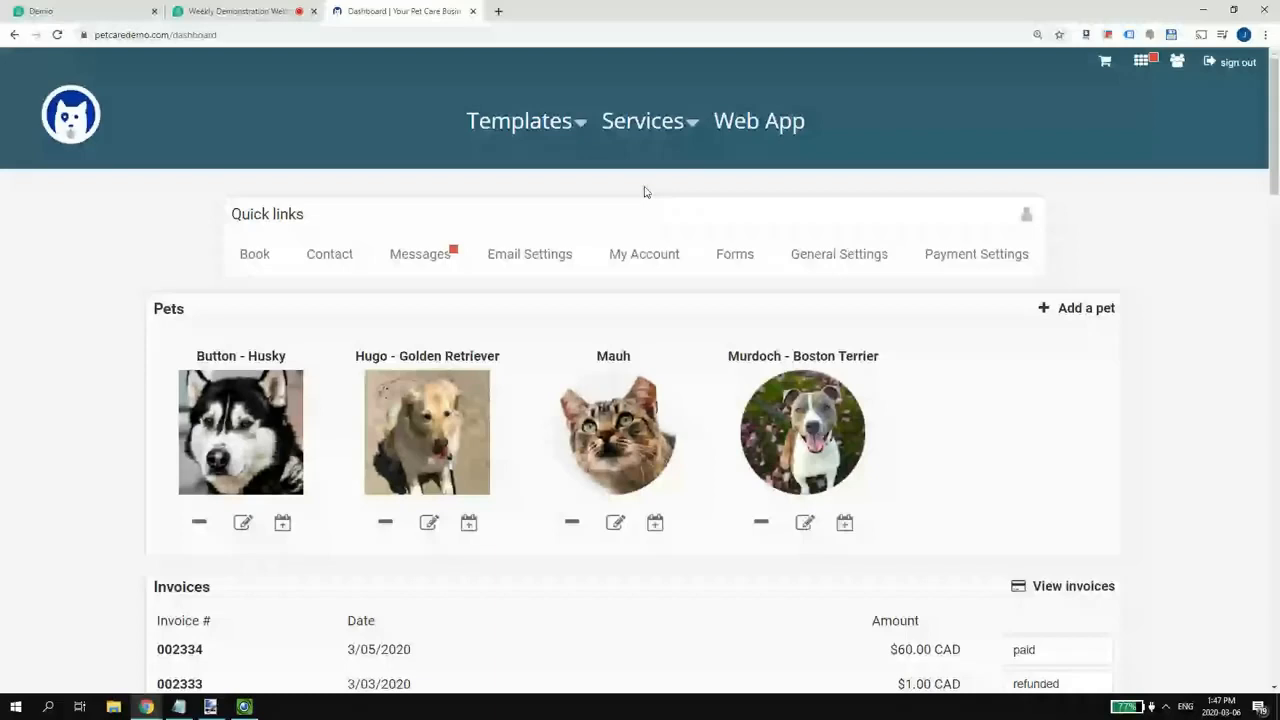
scroll(230, 349, "down", 10)
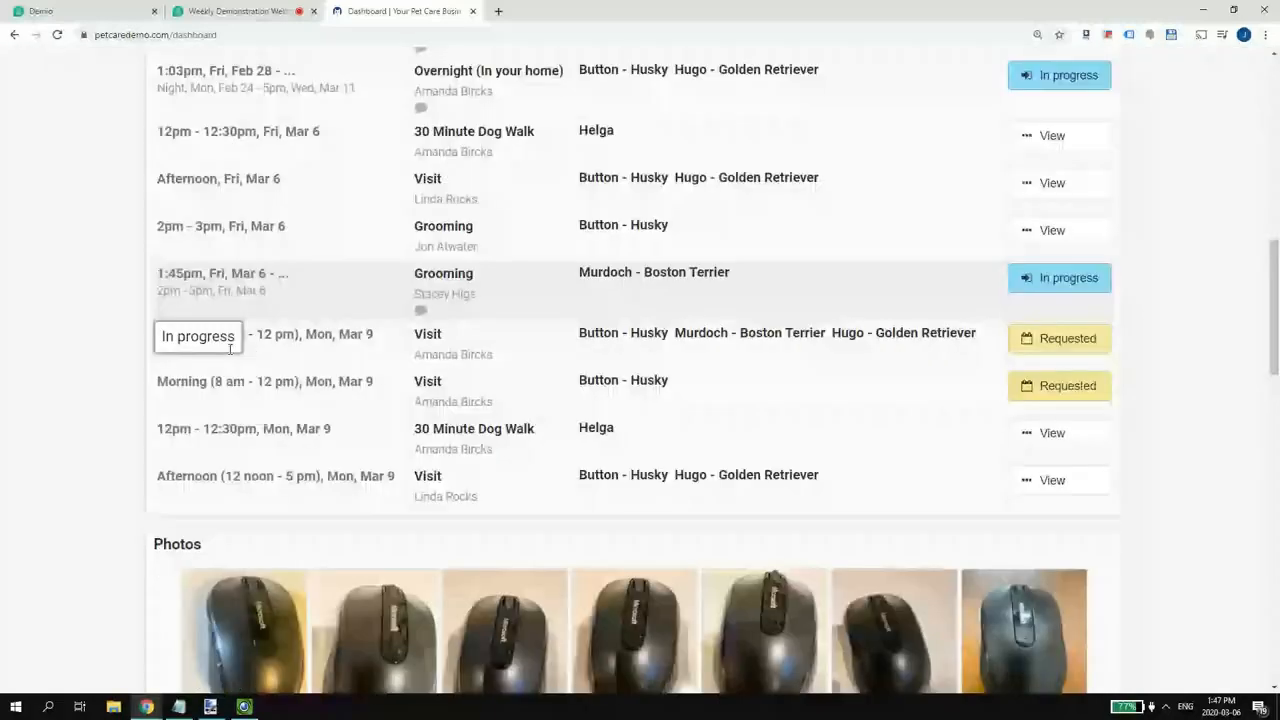
scroll(303, 545, "down", 1)
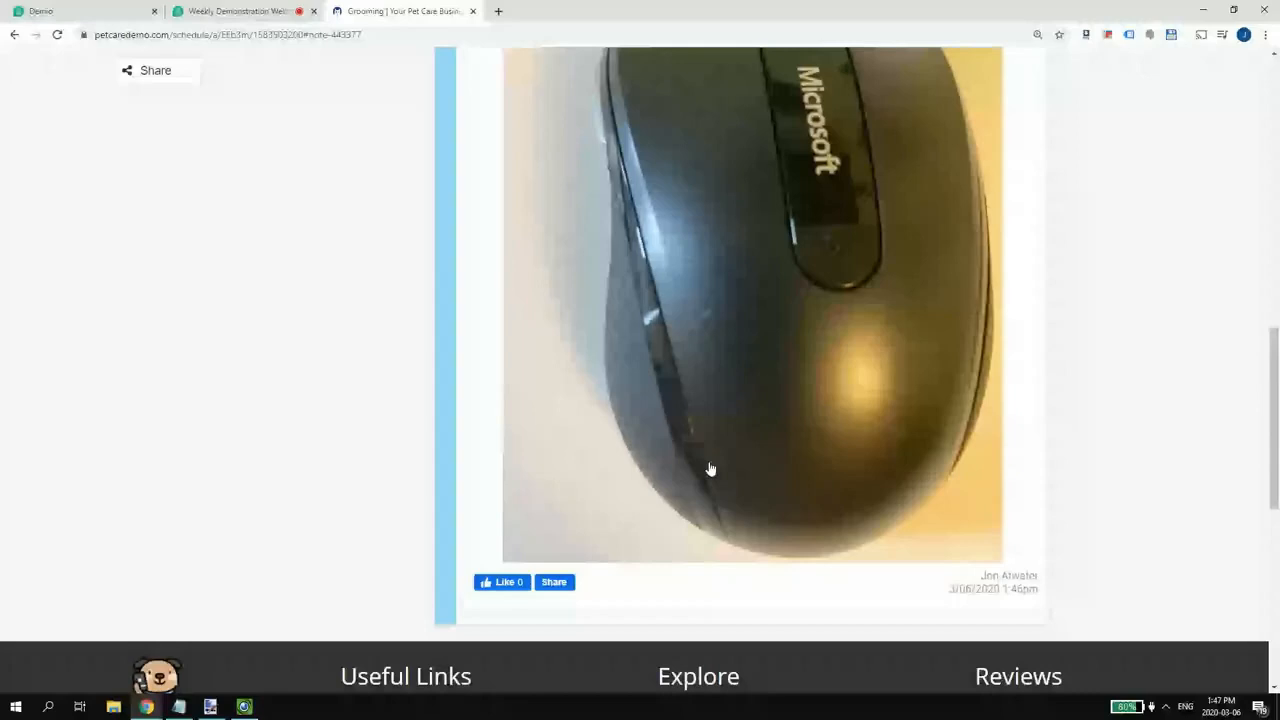
scroll(548, 639, "up", 1)
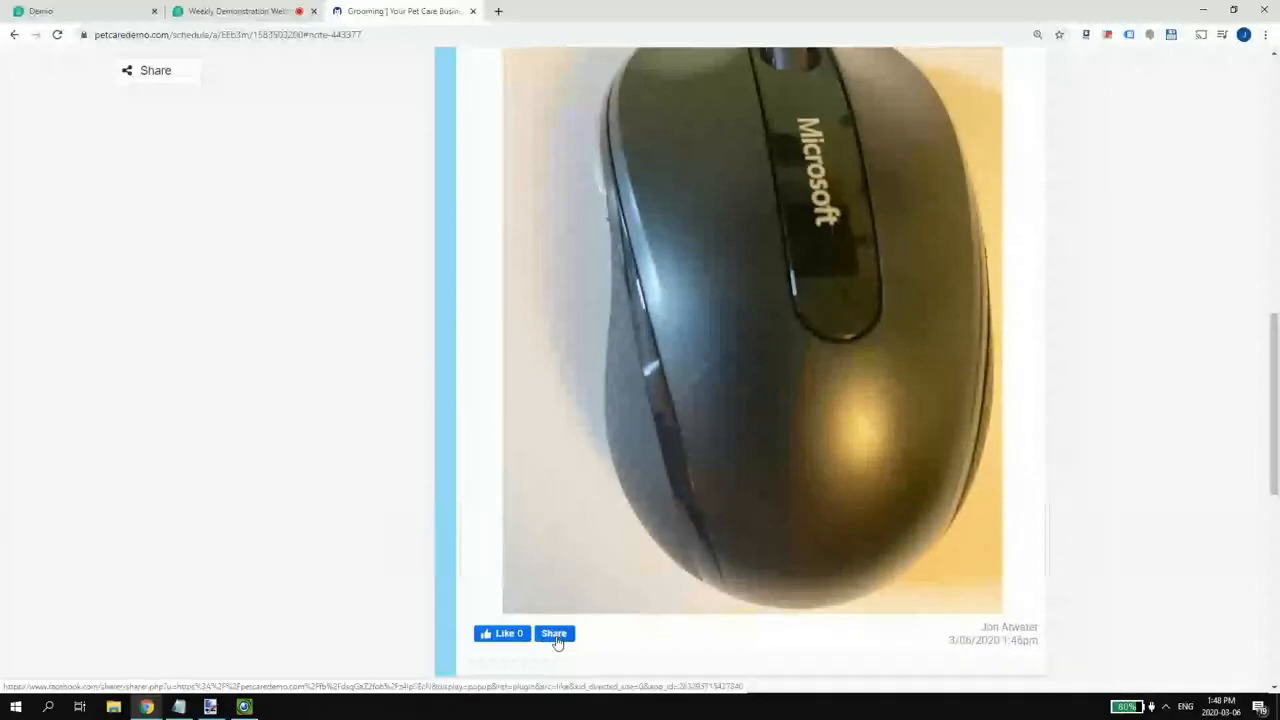
- Share the grooming photo to Facebook with an 'OMG IT! Thank you…' note for the great hair cut and wash
left_click(555, 636)
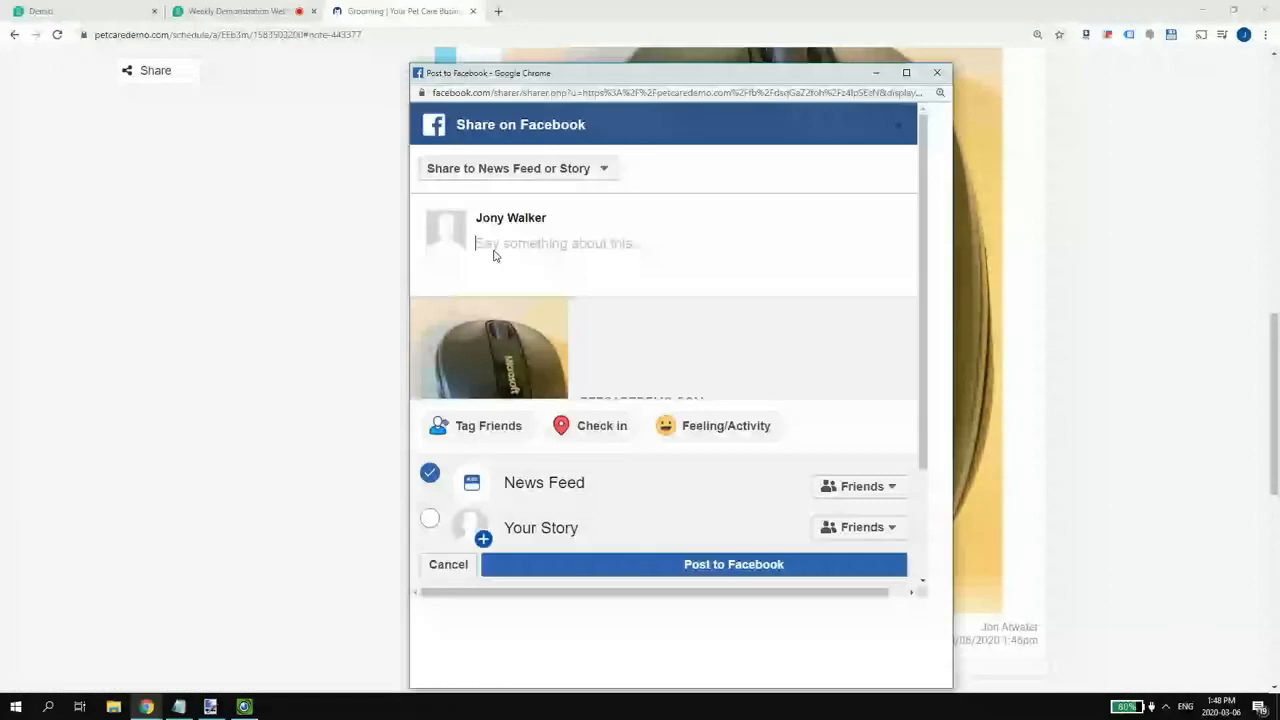
type("OMG IT! Thank yo uso much fo")
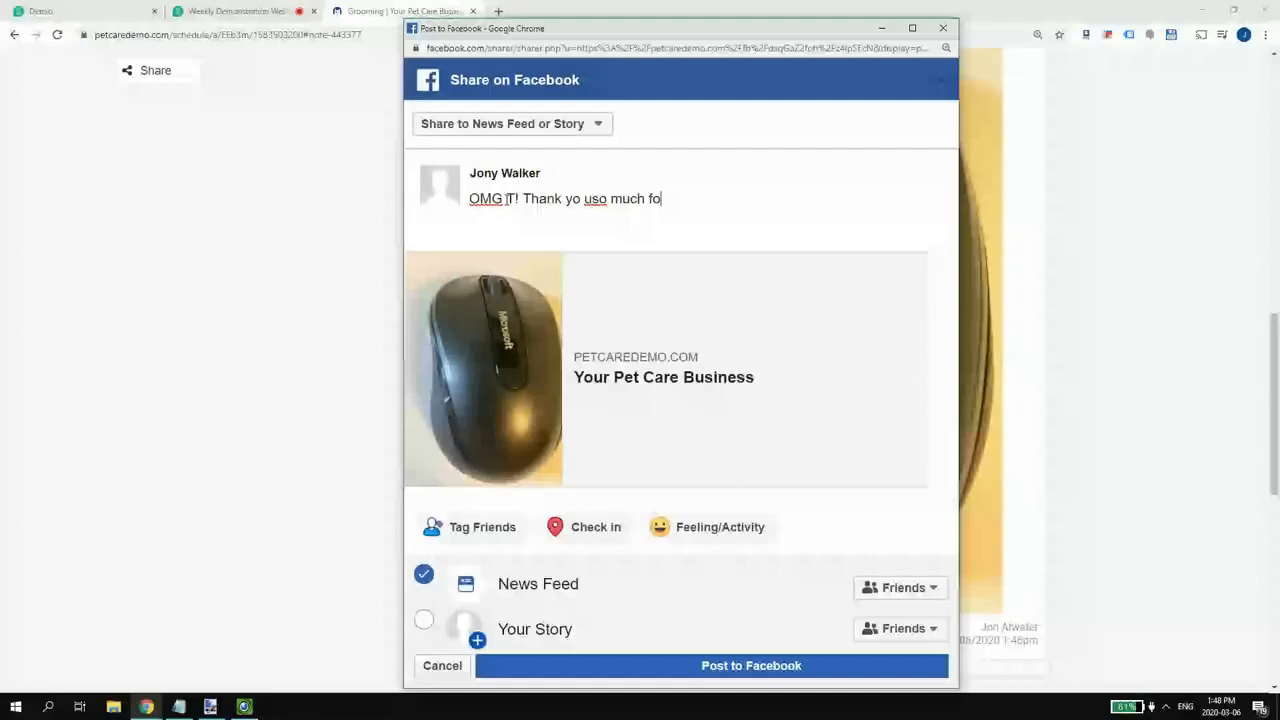
type("r tak")
key("BackSpace")
key("BackSpace")
key("BackSpace")
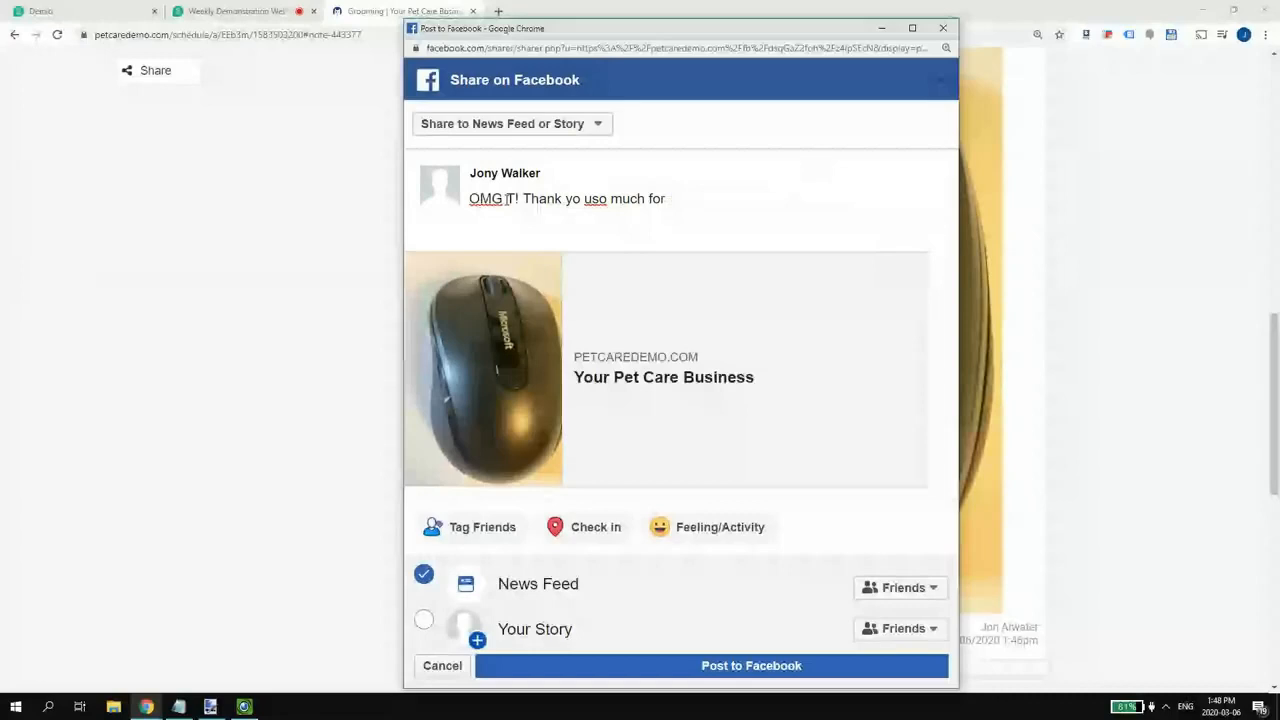
type("the great ")
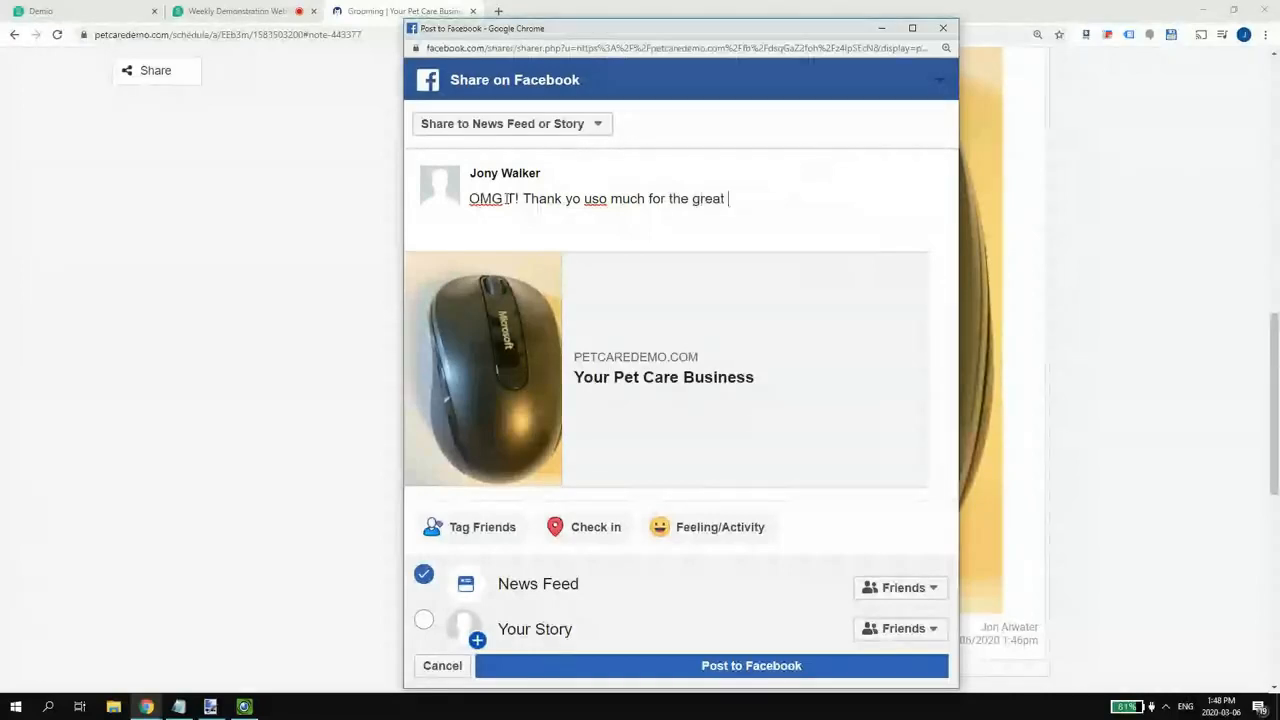
type("hair cut and wash!")
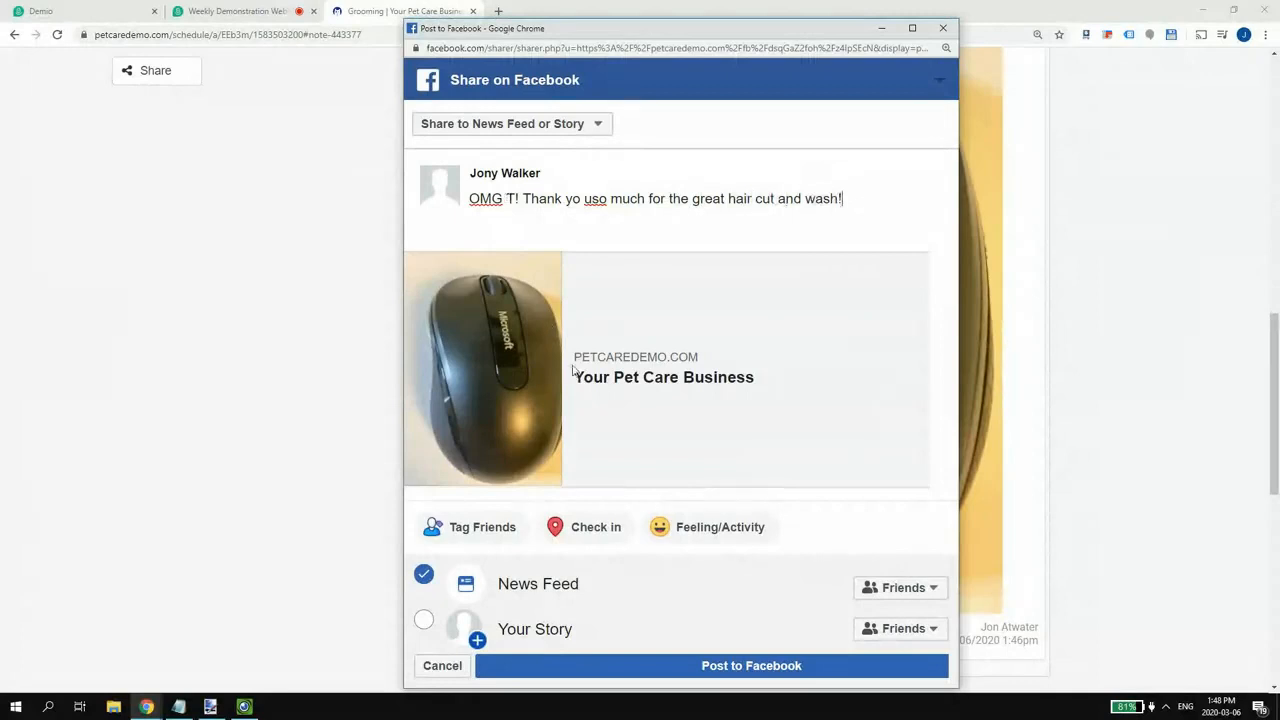
left_click(943, 28)
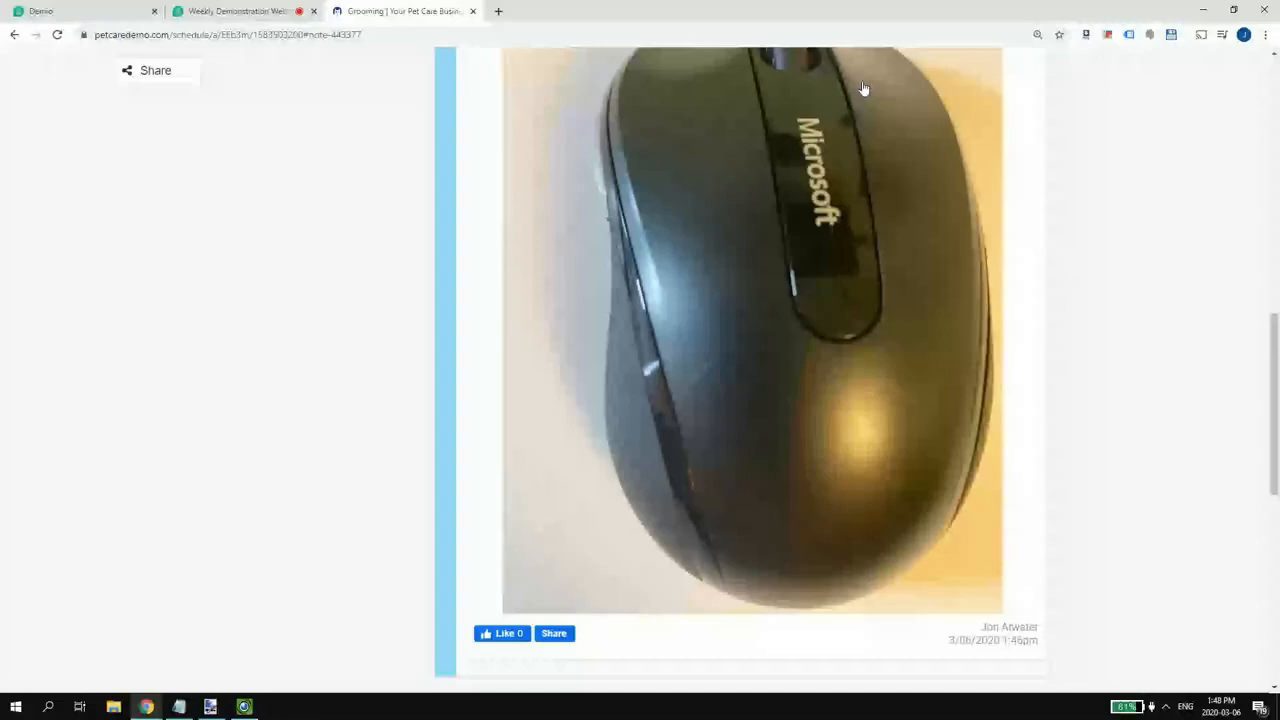
scroll(864, 89, "up", 10)
- Sign out of the pet care site and follow the Facebook post's link to the Dog Grooming page
left_click(1230, 62)
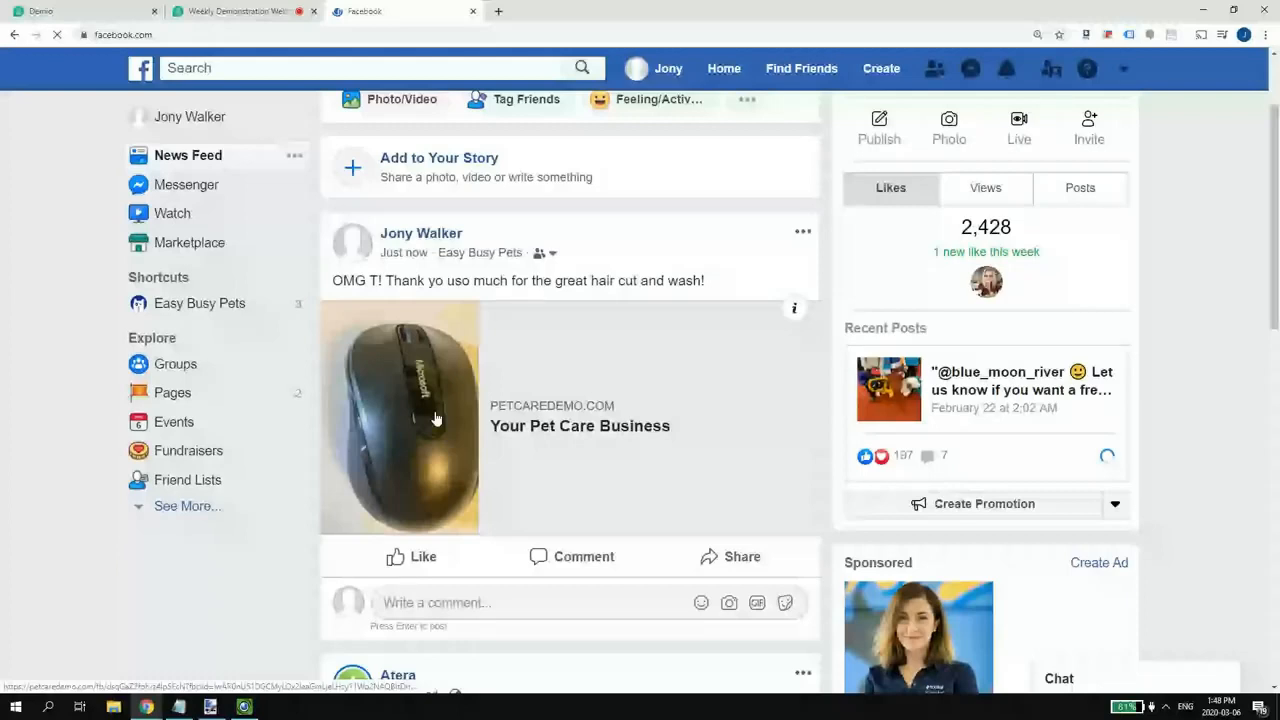
left_click(435, 418)
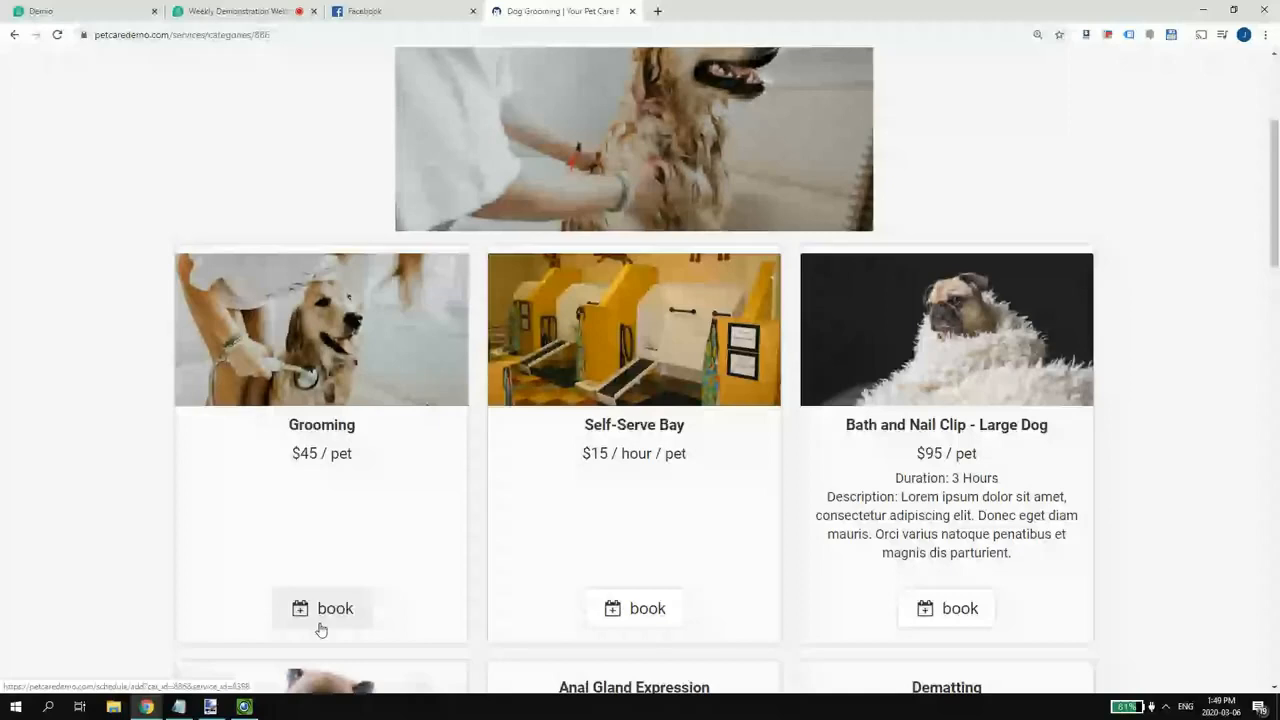
- From the top of the Dog Grooming page, go back to the Friday, March 6 staff Schedule
scroll(378, 488, "up", 3)
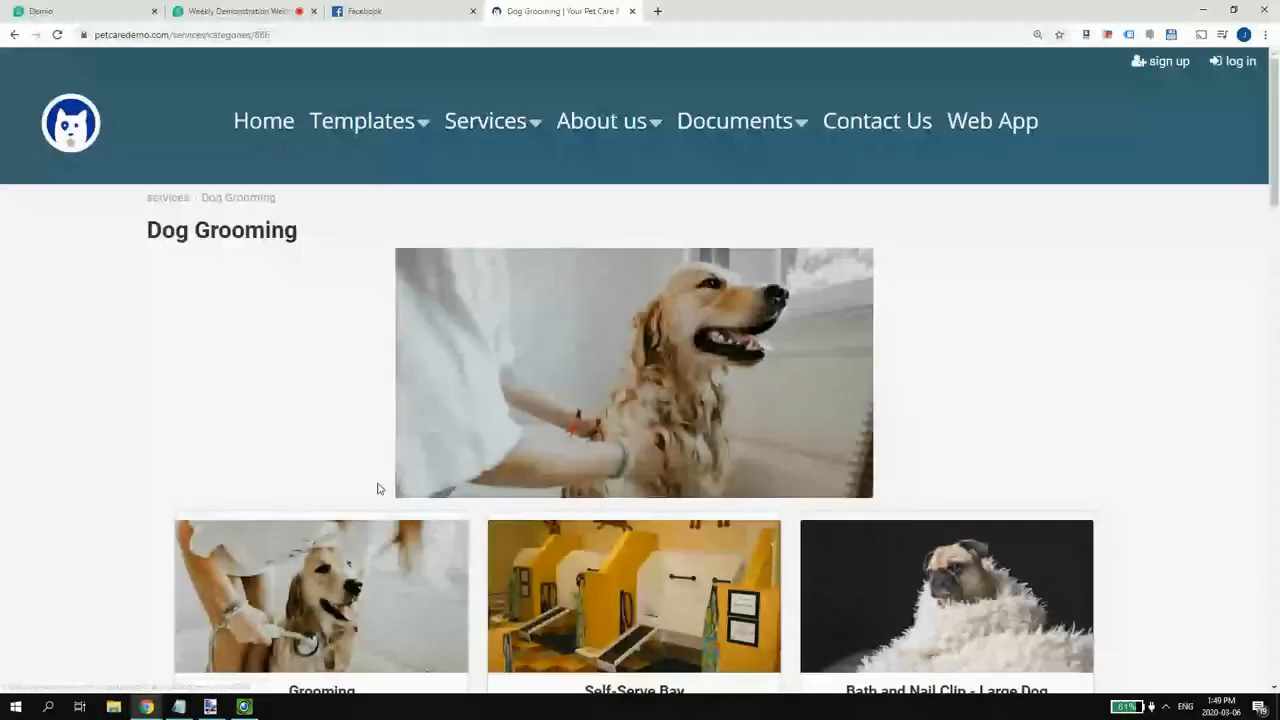
left_click(673, 133)
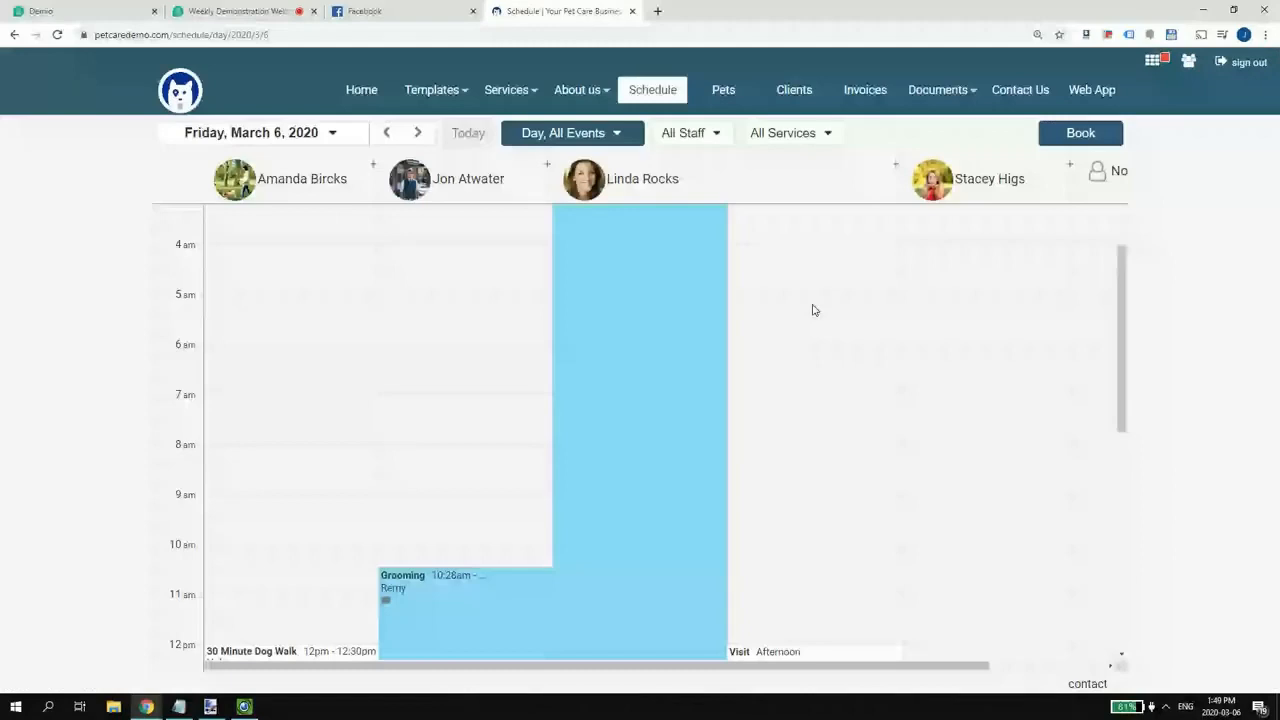
- Find Murdoch's 1:45pm Grooming appointment on the day calendar and check it out
scroll(812, 310, "down", 2)
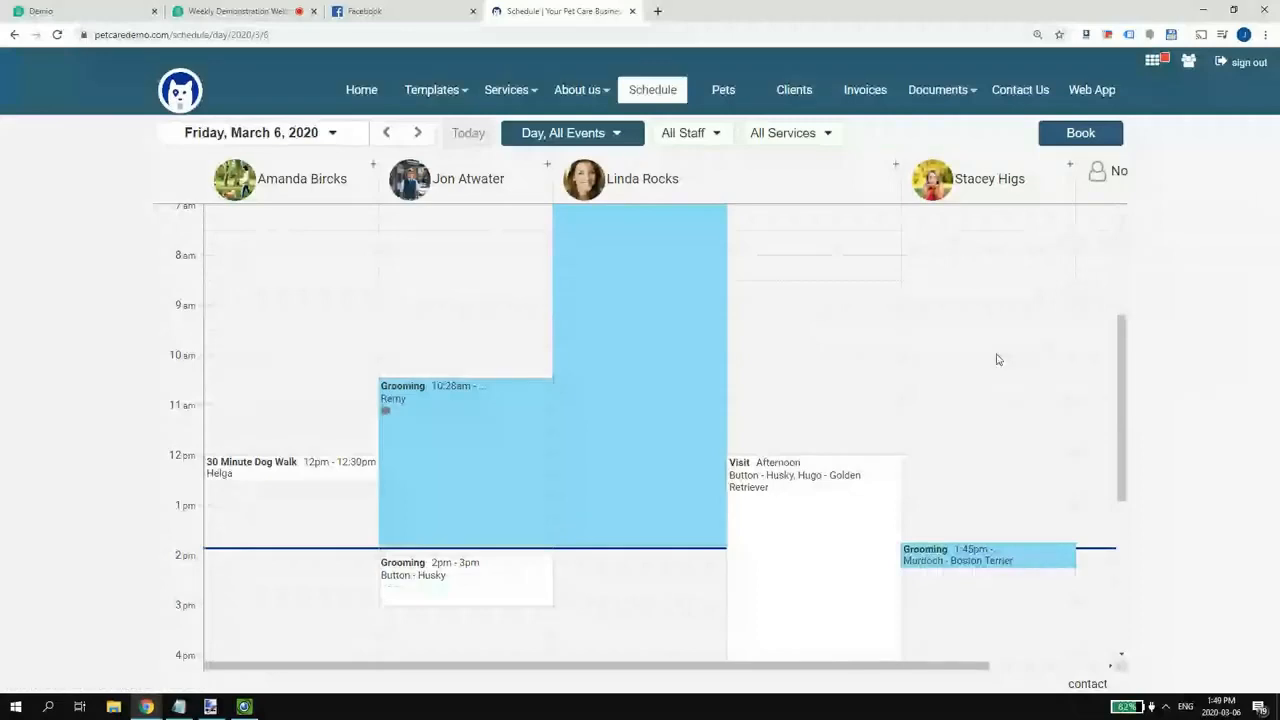
scroll(996, 359, "down", 2)
left_click(522, 140)
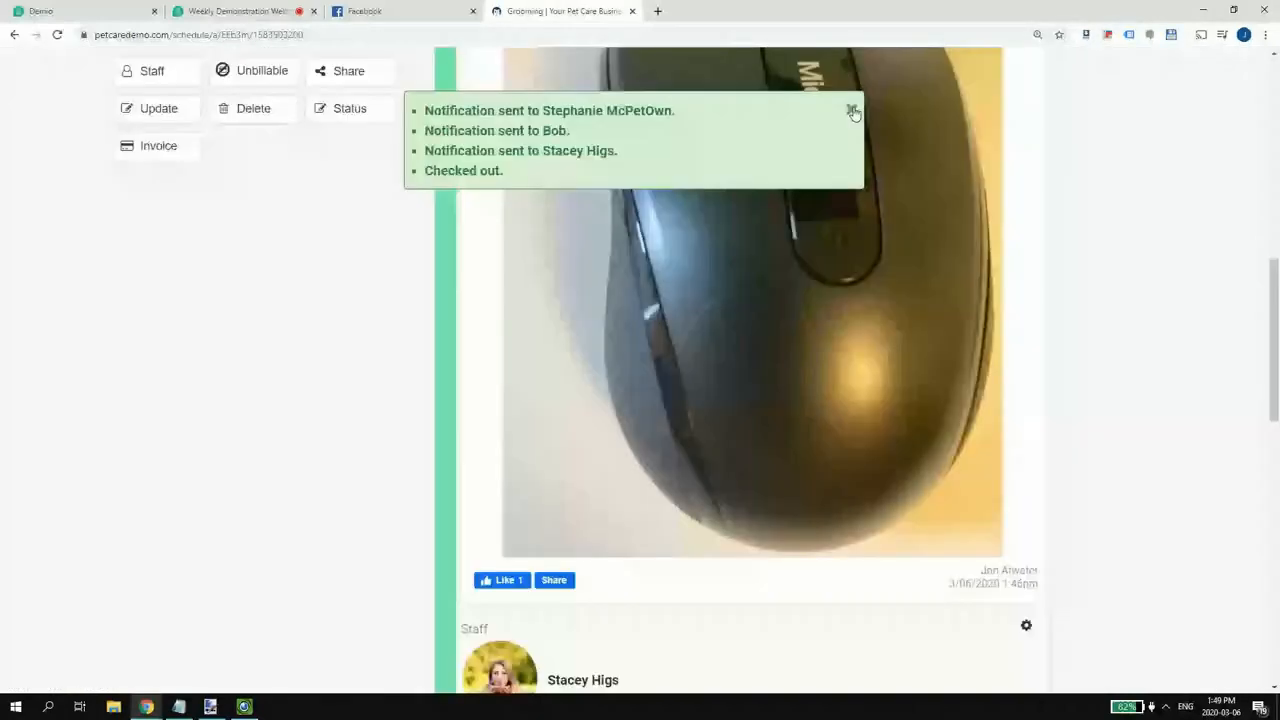
- Dismiss the checkout notifications and start an invoice for Murdoch's completed 5-minute grooming
left_click(852, 110)
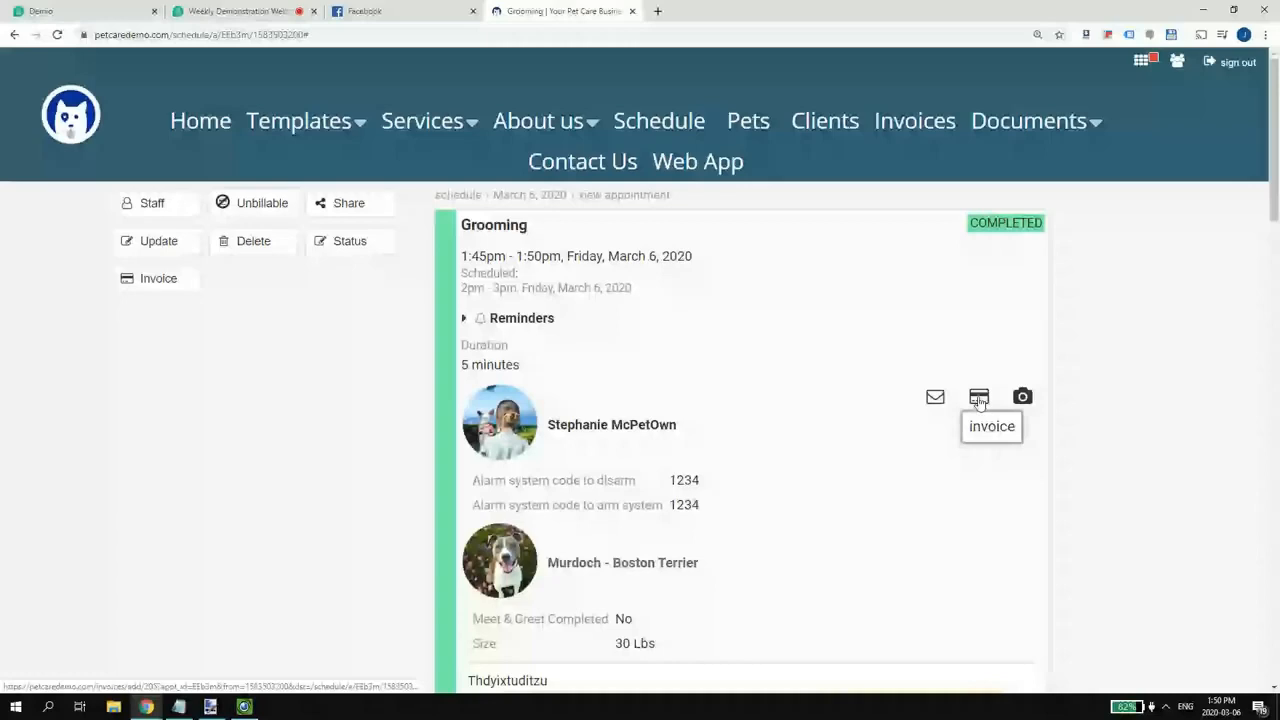
scroll(560, 420, "down", 1)
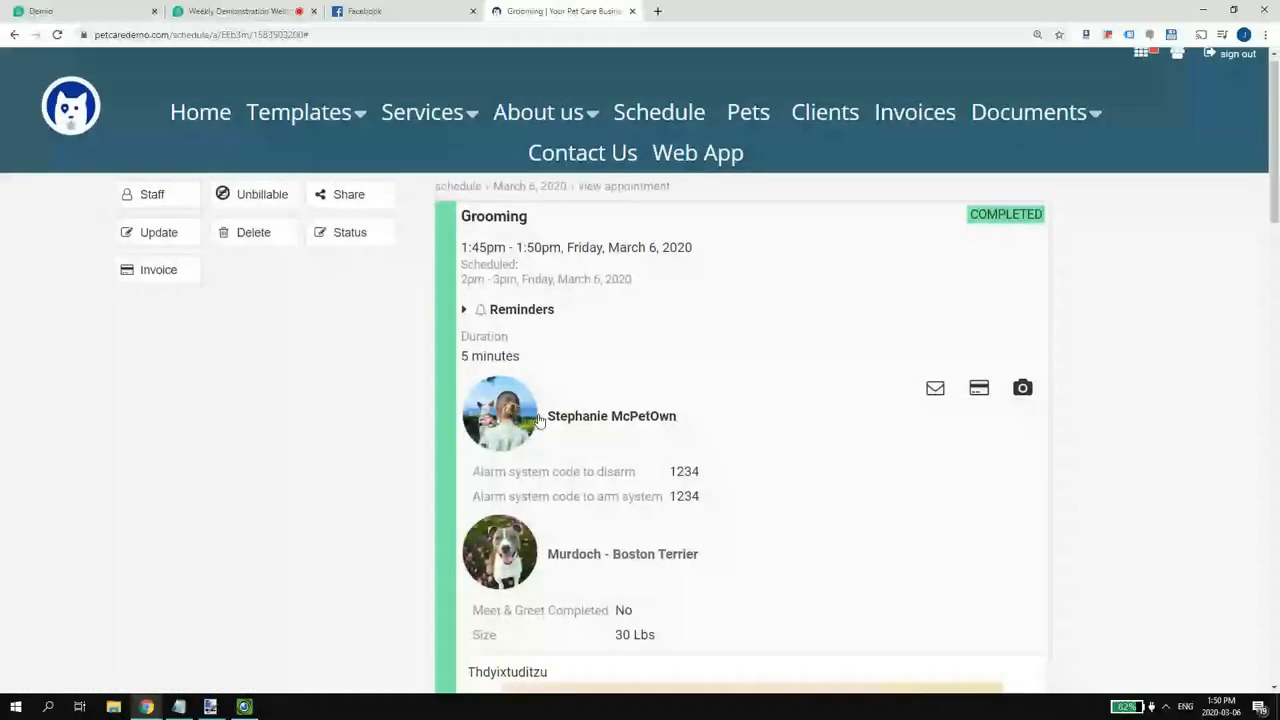
scroll(538, 420, "down", 1)
left_click(161, 152)
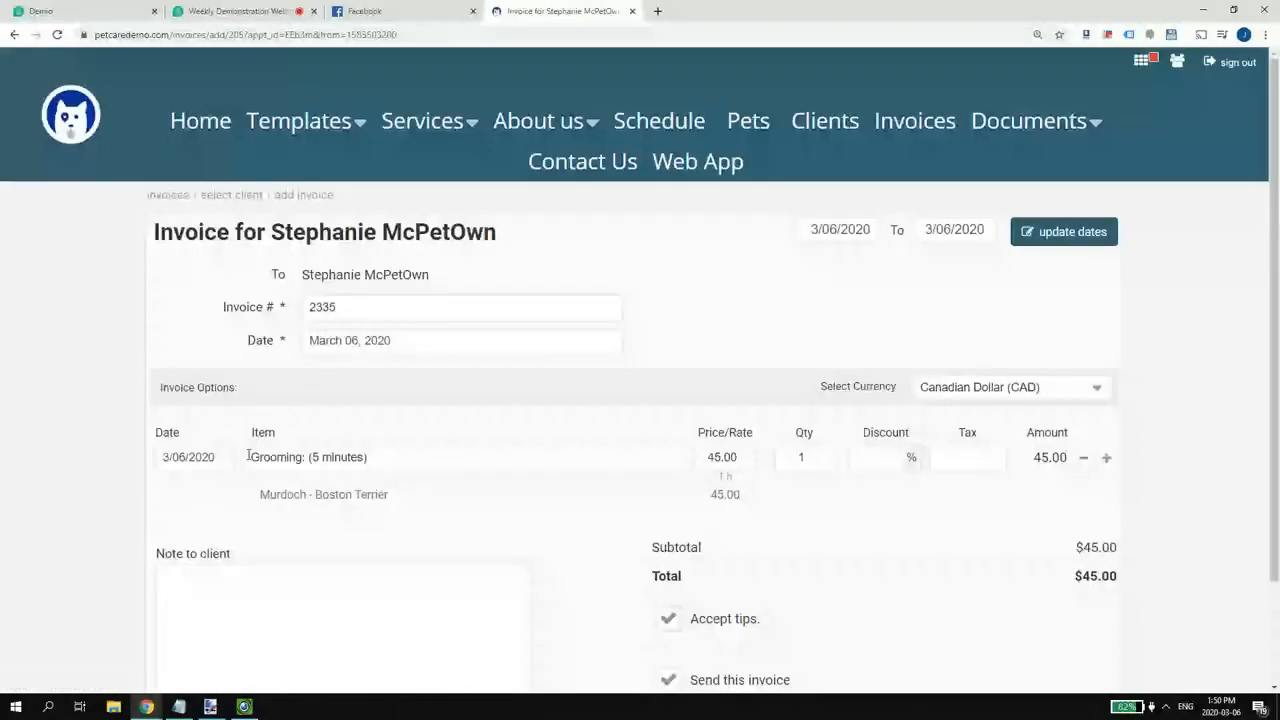
- Apply State Tax to the $10.00 T-Shirt line, then create and send invoice 002335 for $55.40
scroll(248, 456, "down", 2)
left_click(333, 182)
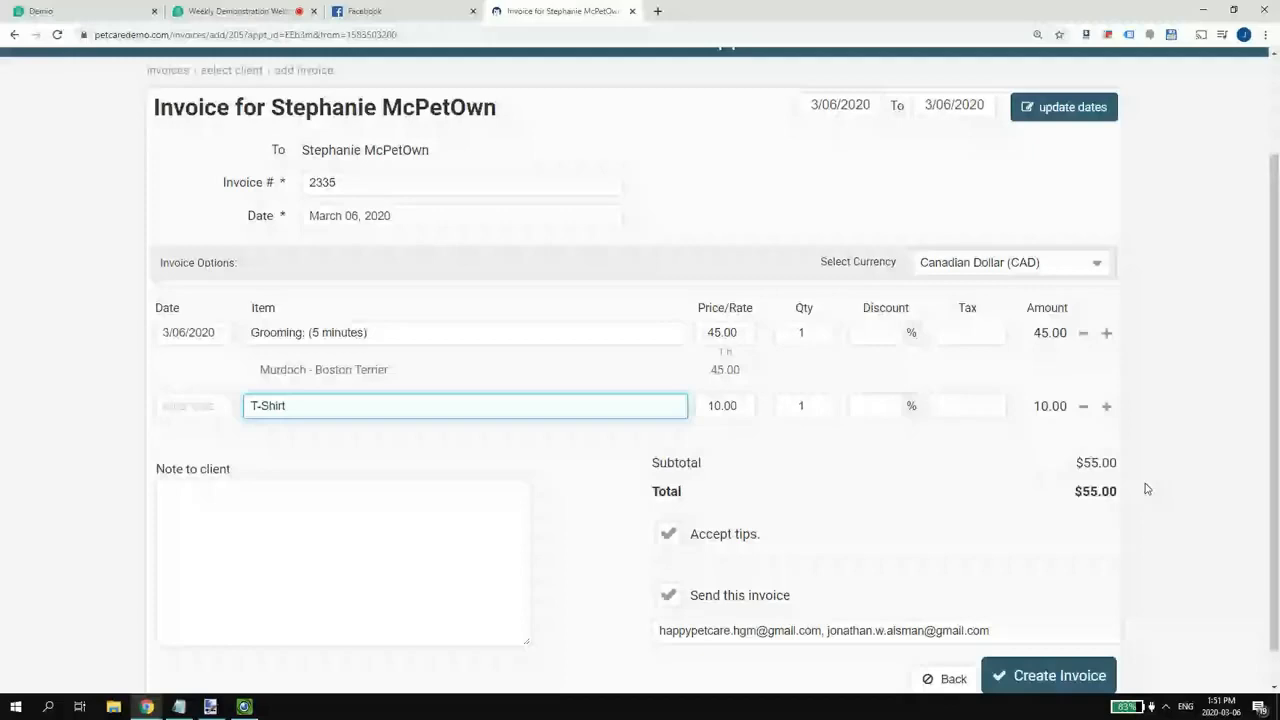
left_click(967, 405)
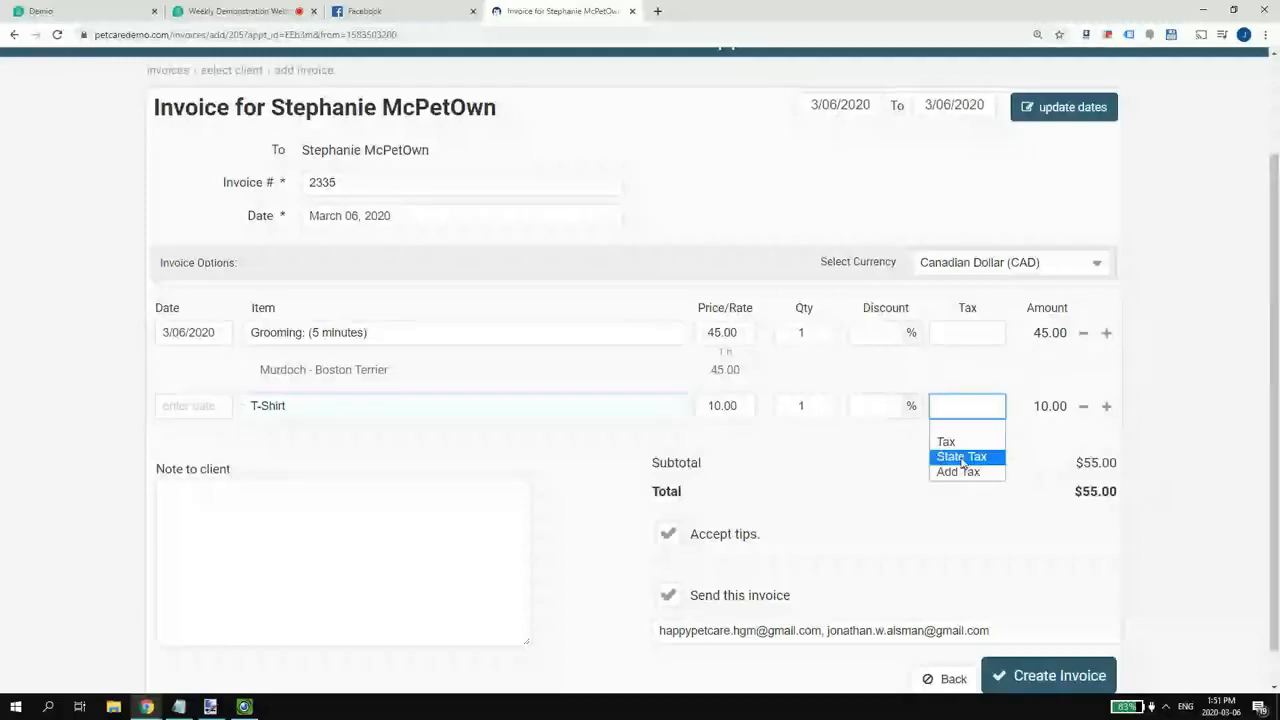
left_click(962, 458)
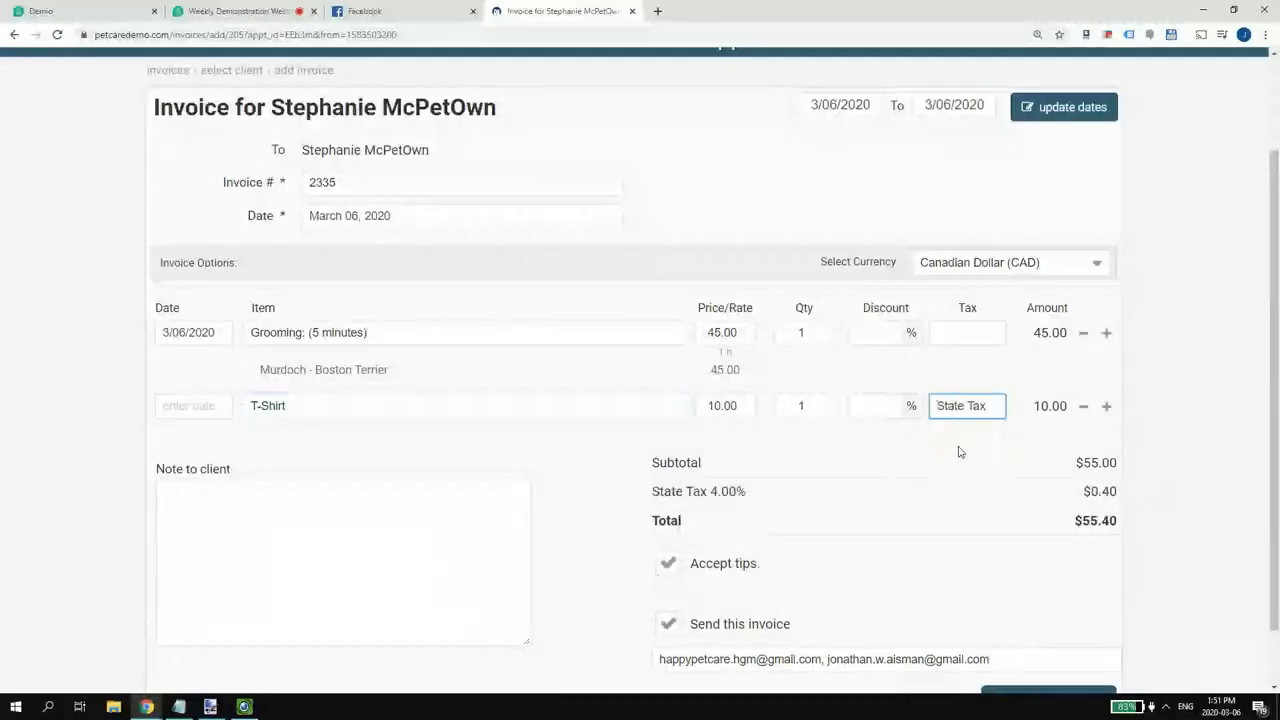
scroll(663, 578, "down", 1)
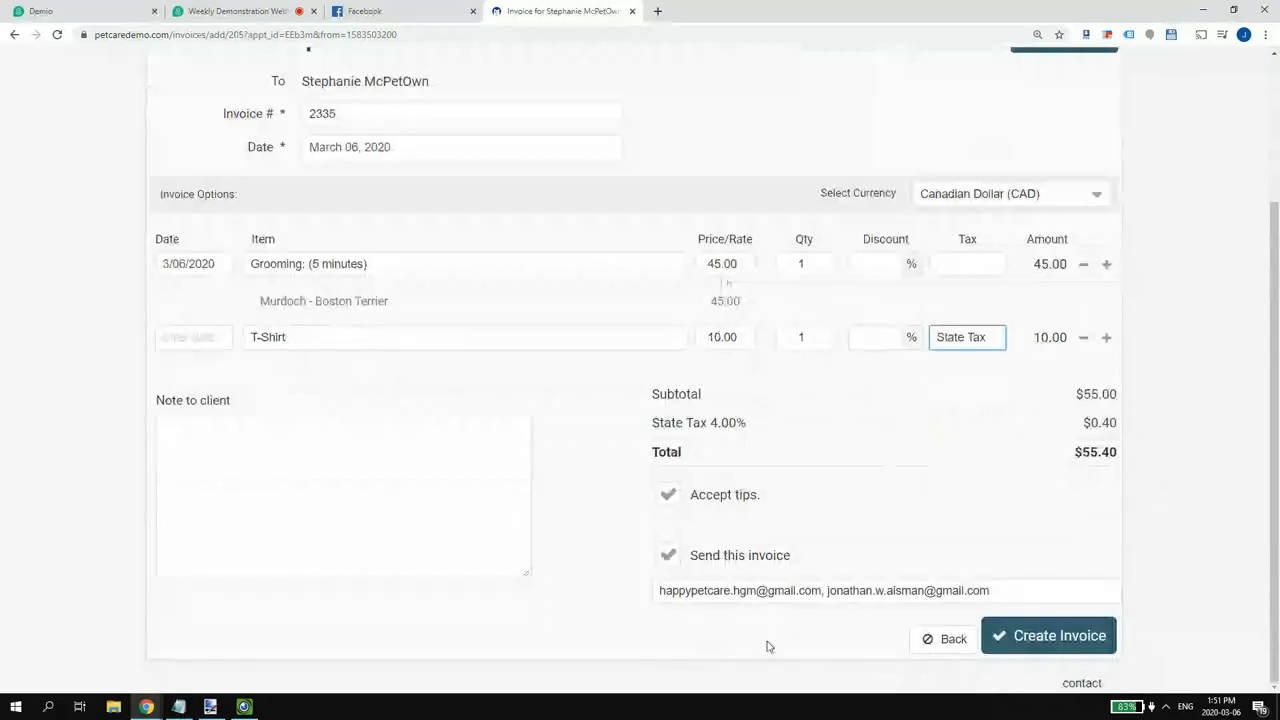
left_click(1078, 645)
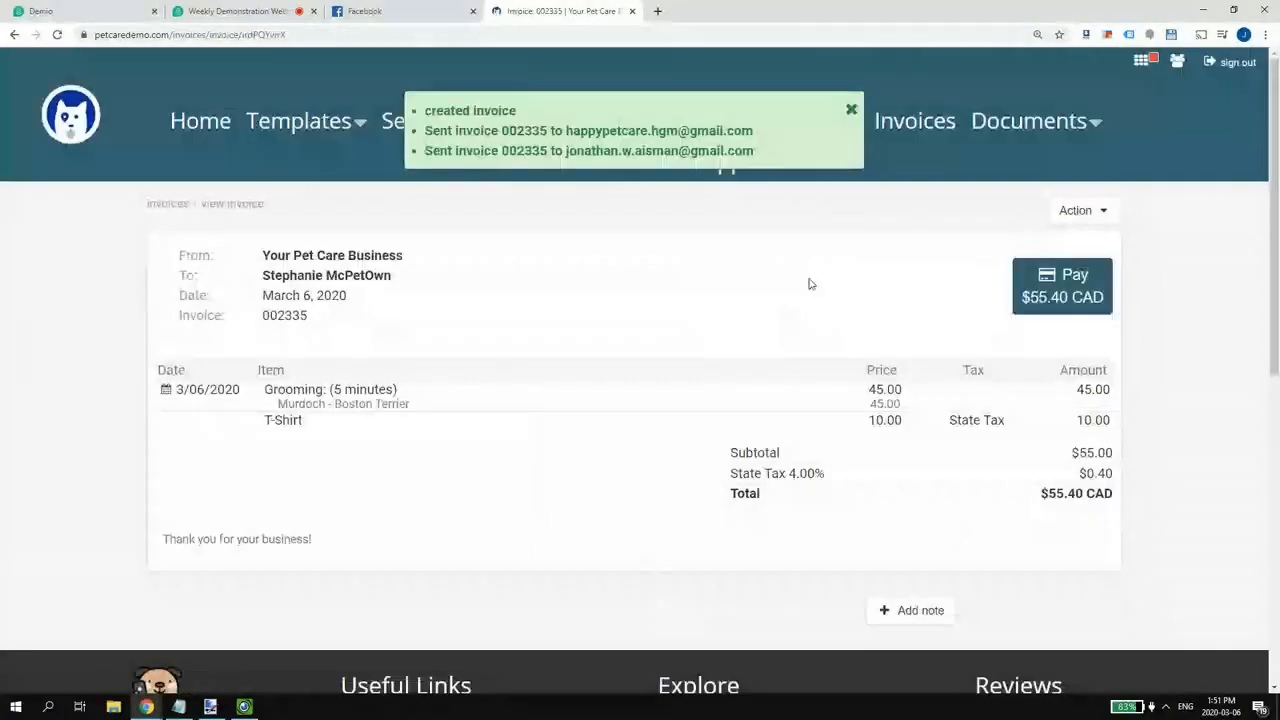
left_click(851, 111)
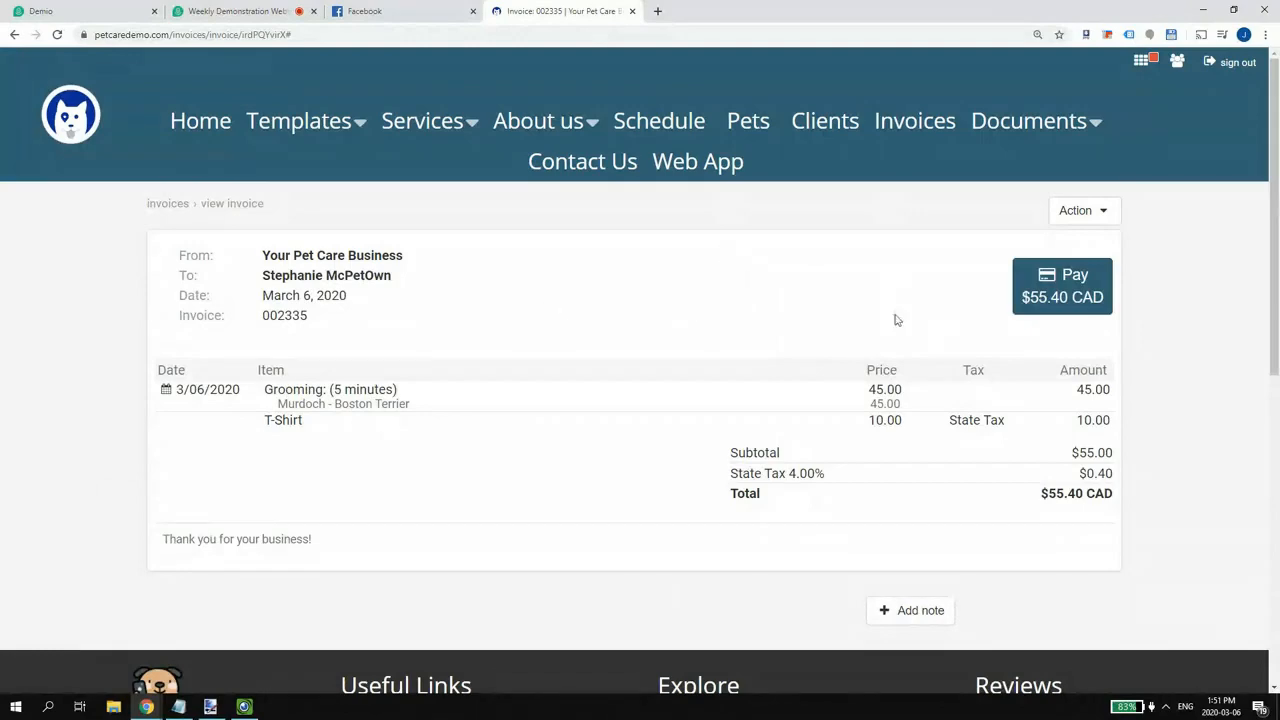
- Open invoice 002335 from the Invoices list and mark it as paid via the Action menu
left_click(1083, 289)
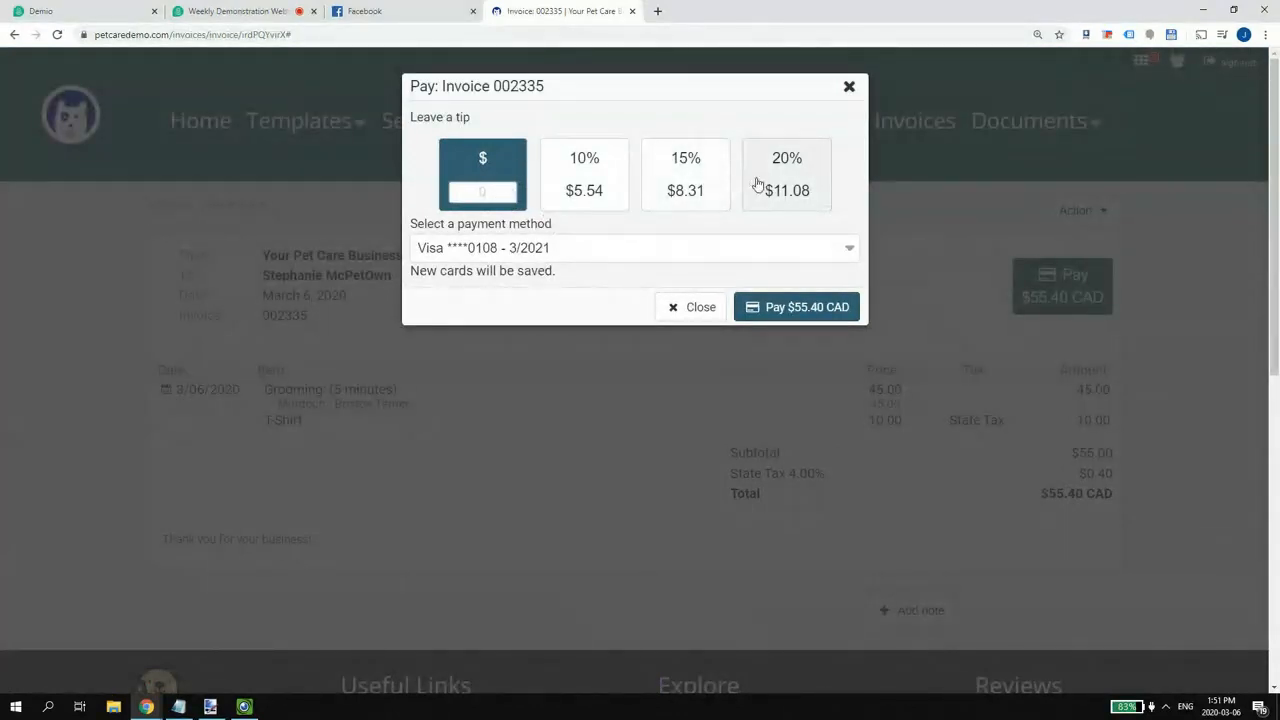
left_click(686, 312)
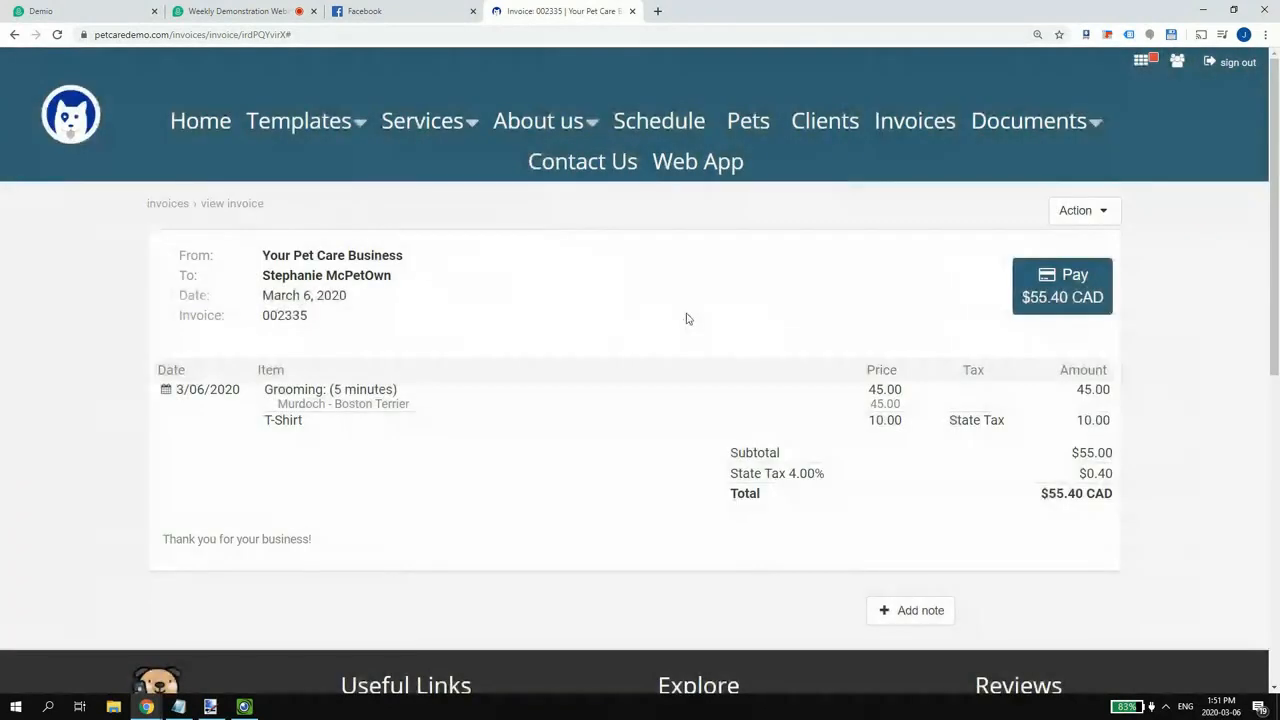
left_click(914, 121)
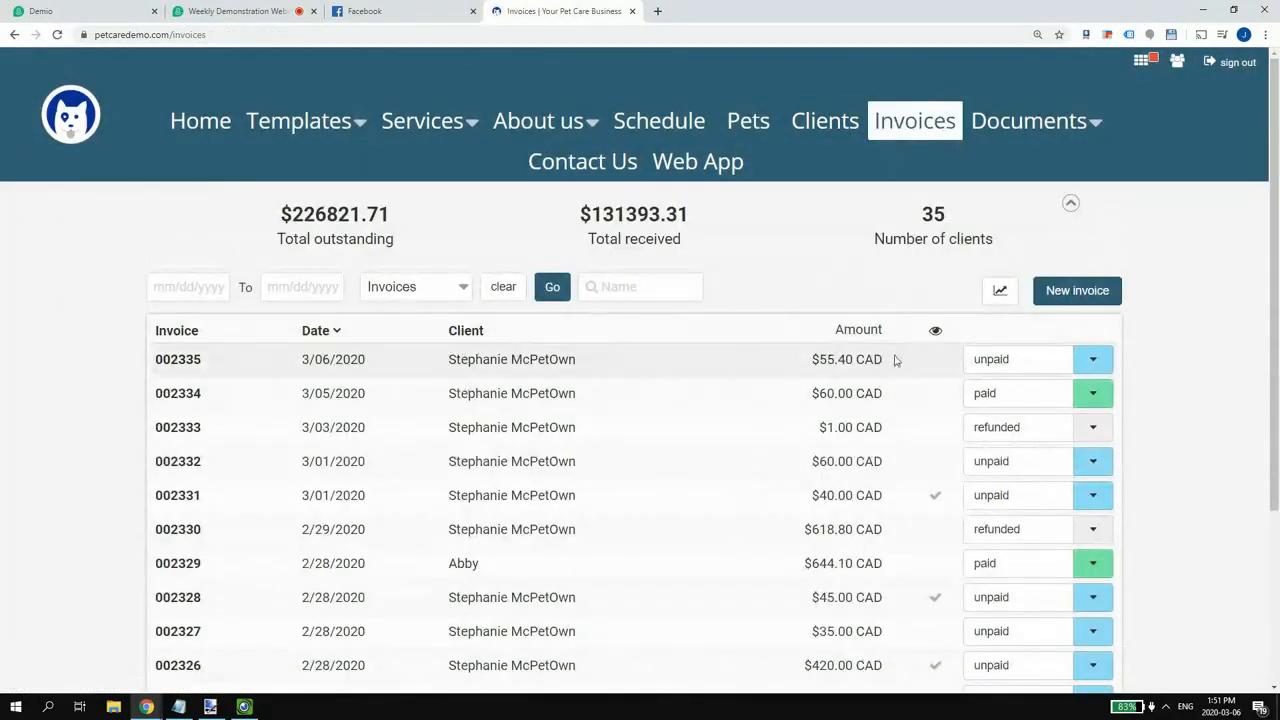
left_click_drag(895, 360, 168, 364)
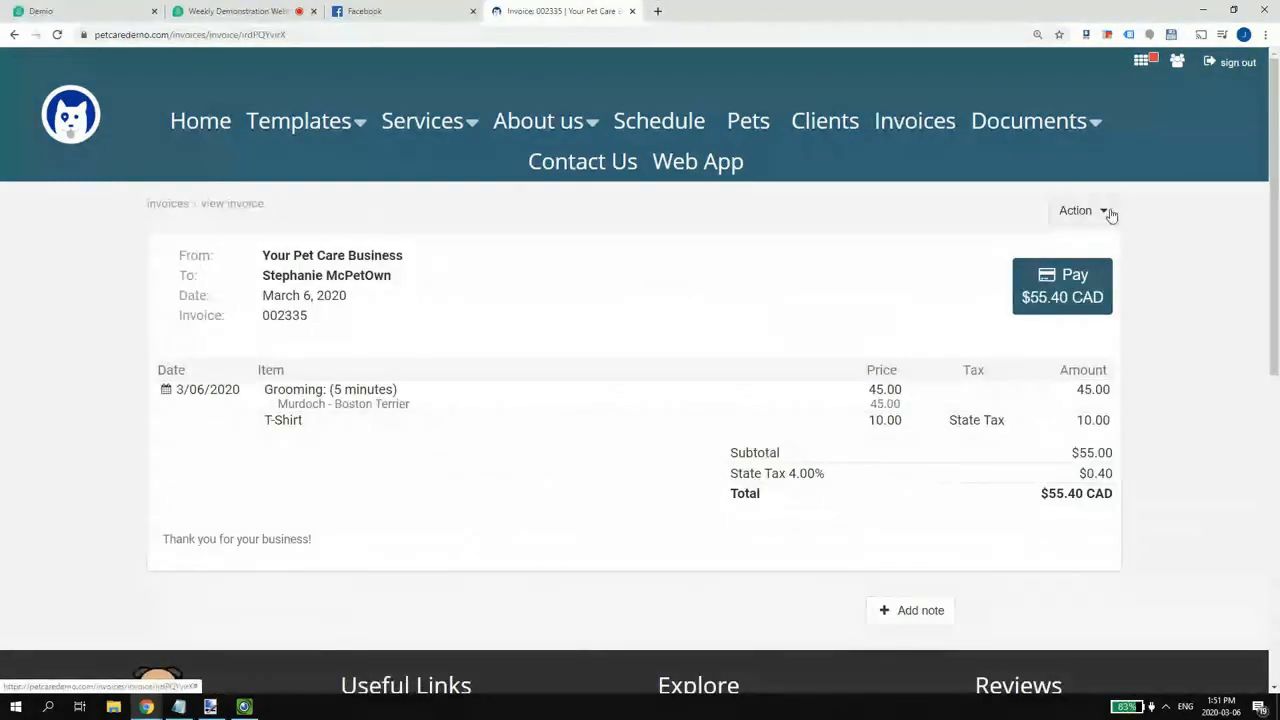
left_click(1090, 211)
left_click(1067, 412)
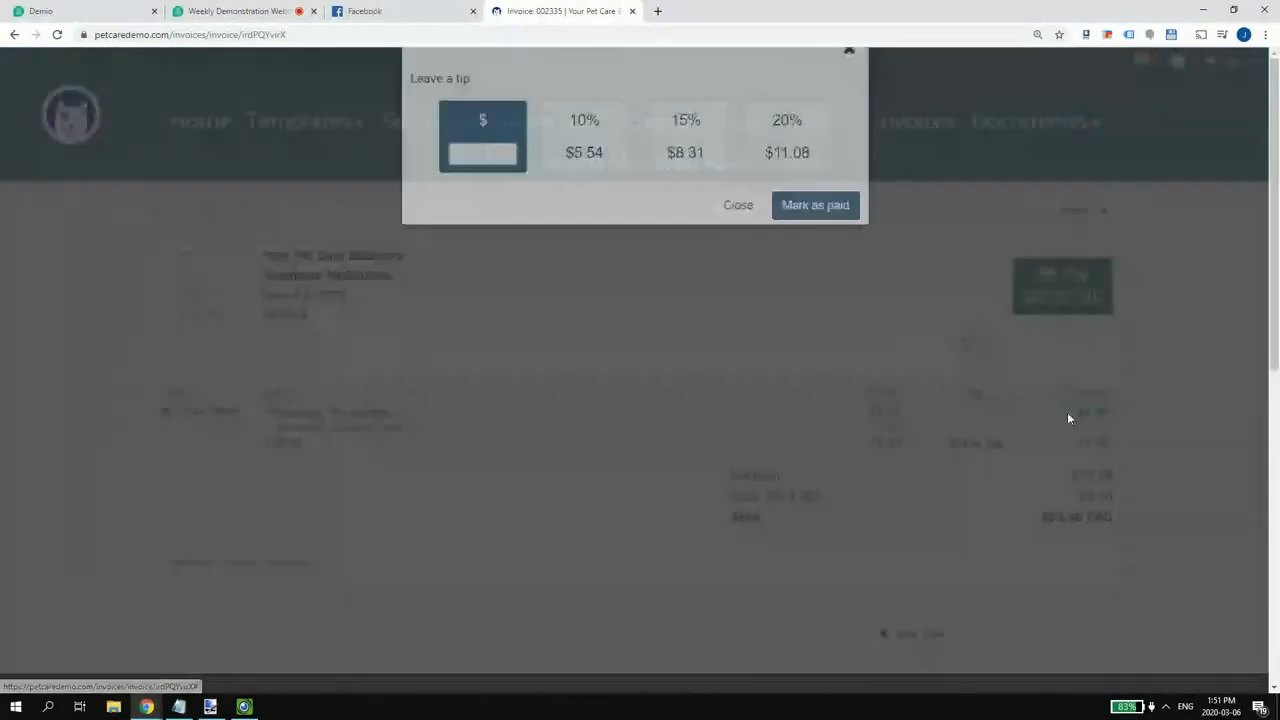
left_click(805, 245)
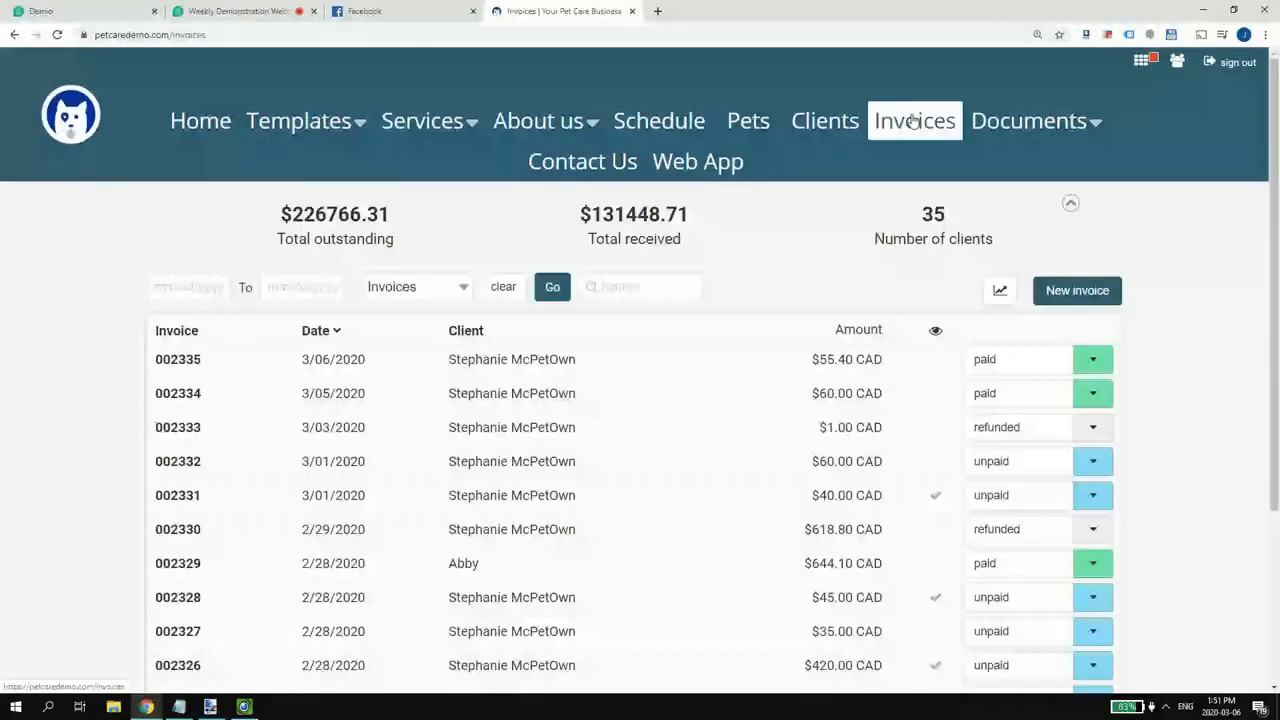
- Start a new invoice for the listed client and send invoice 002336 with Grooming (1 h) at $45.00
left_click(1070, 292)
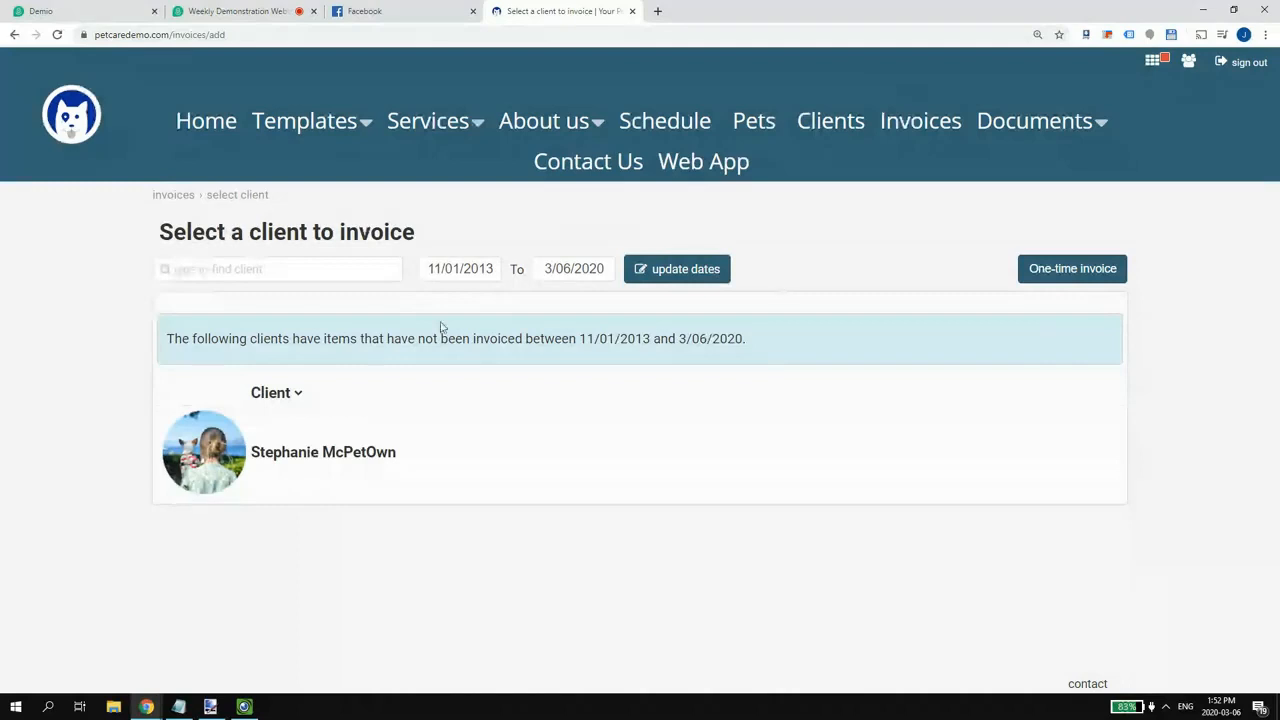
left_click(568, 272)
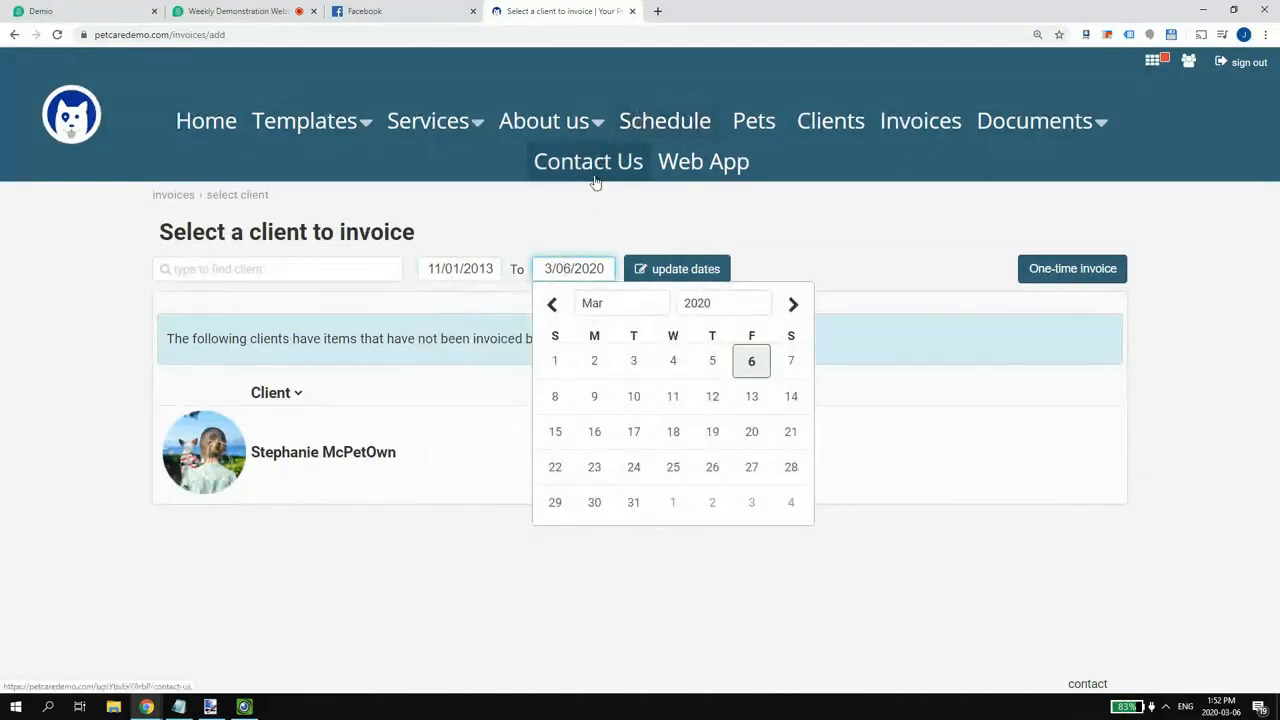
left_click(297, 540)
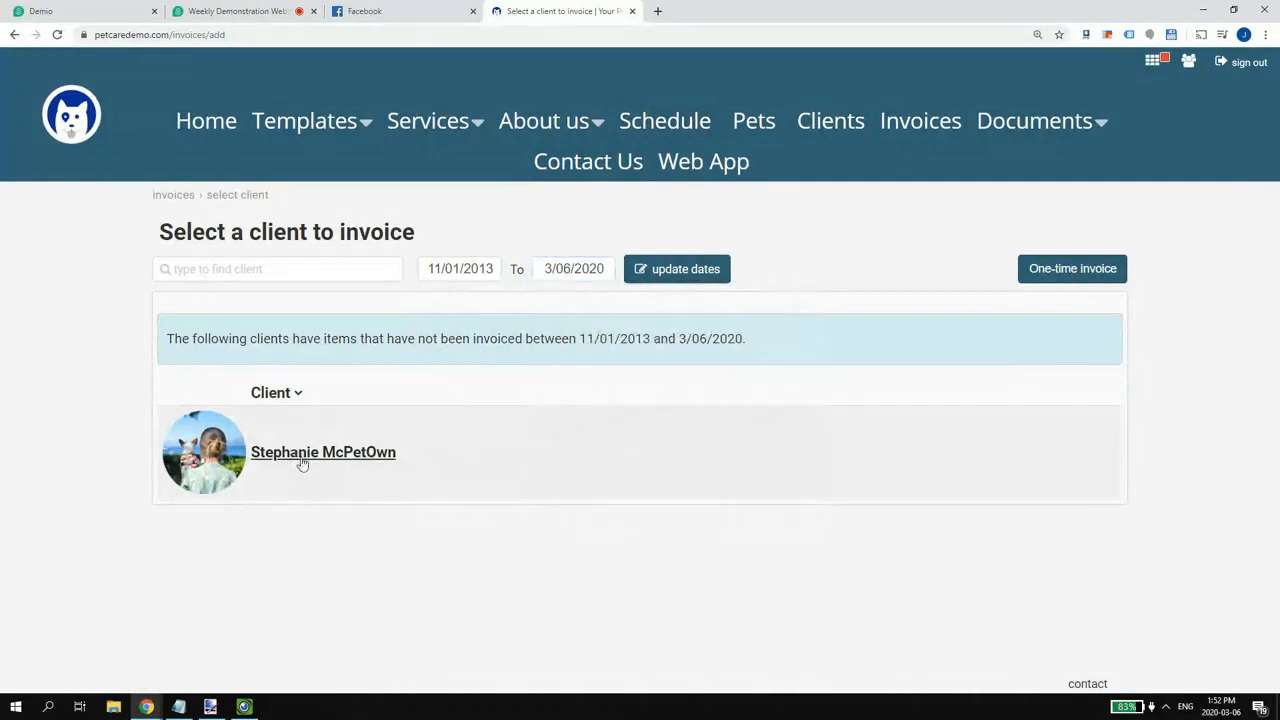
left_click(371, 443)
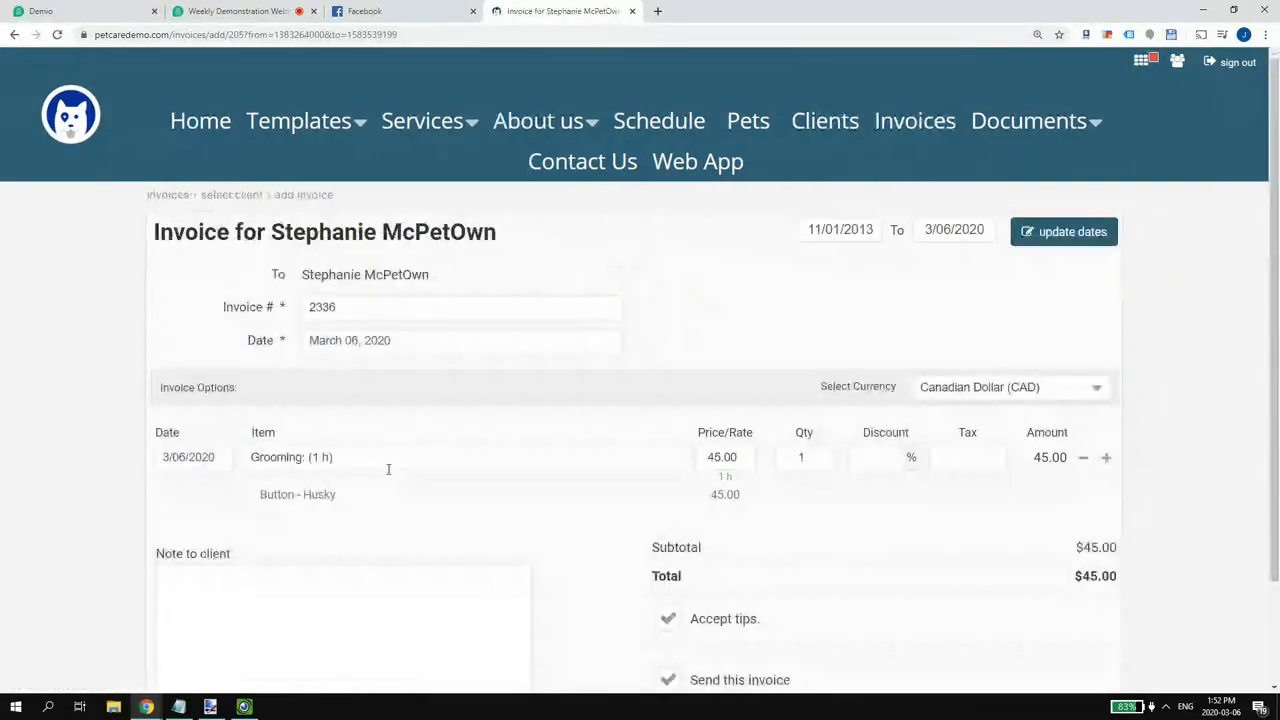
scroll(385, 465, "down", 1)
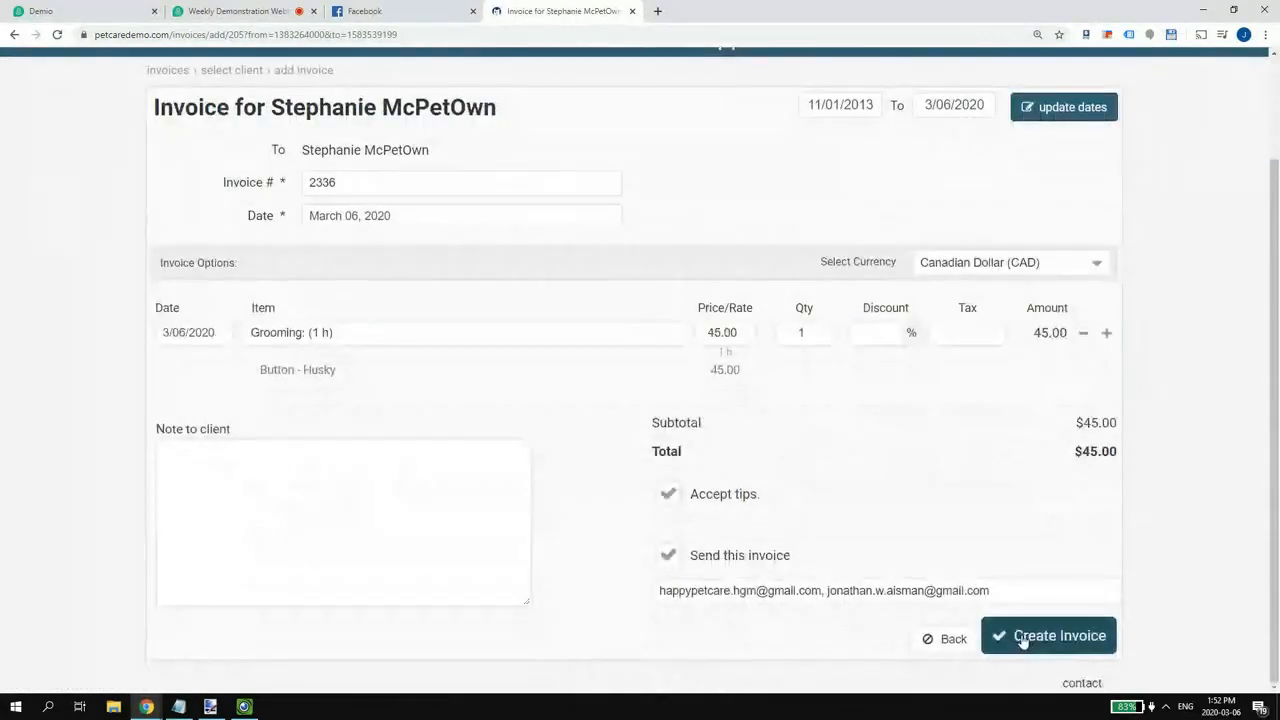
left_click(1025, 641)
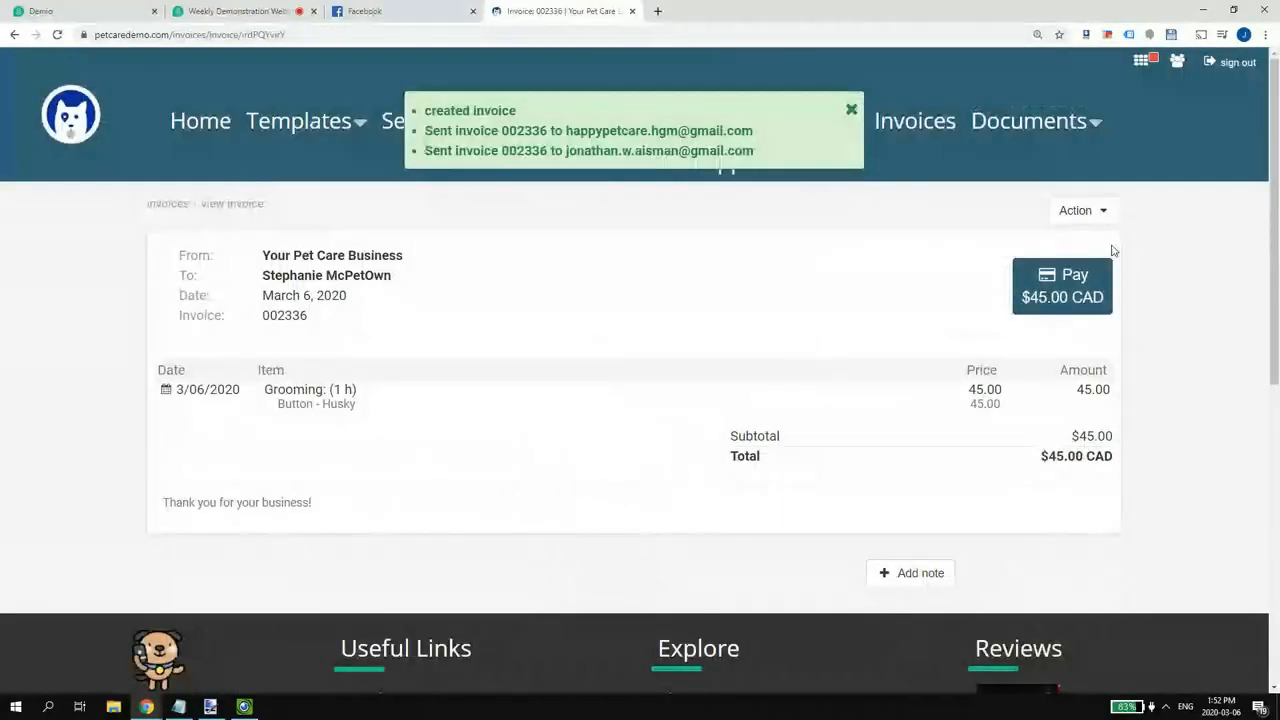
- Dismiss the invoice notification and return to the Invoices list
left_click(851, 110)
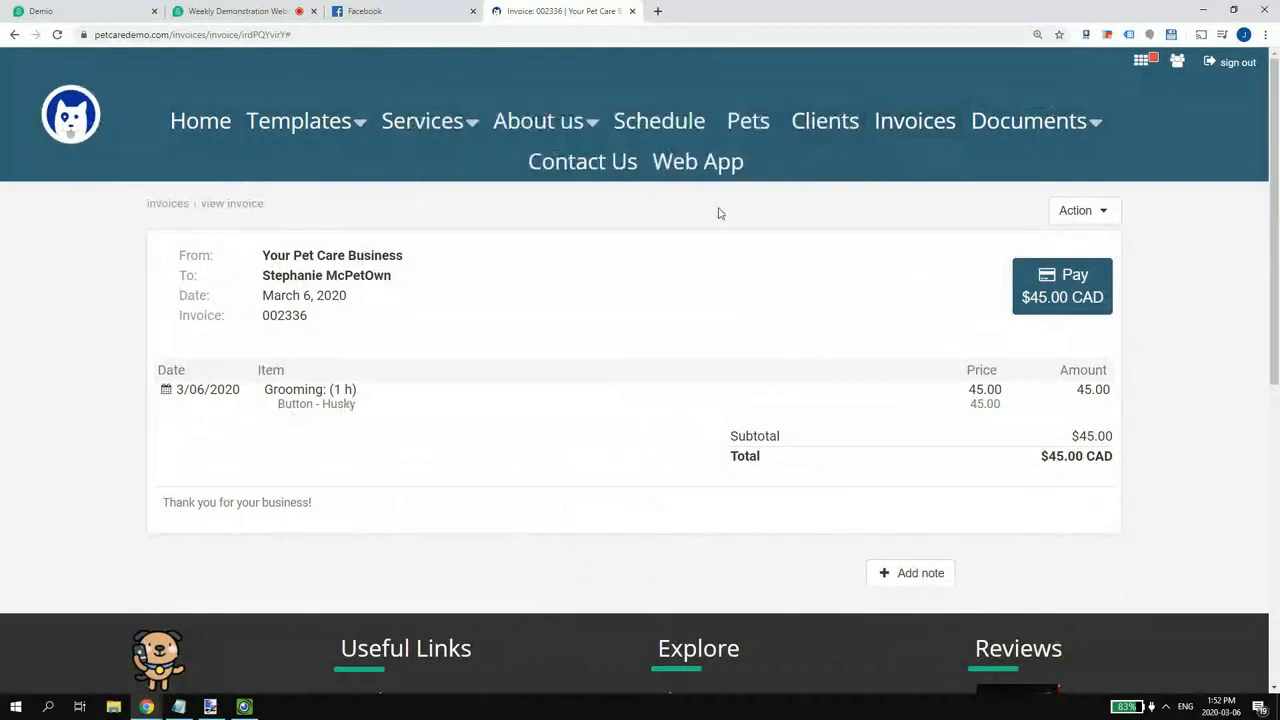
left_click(905, 124)
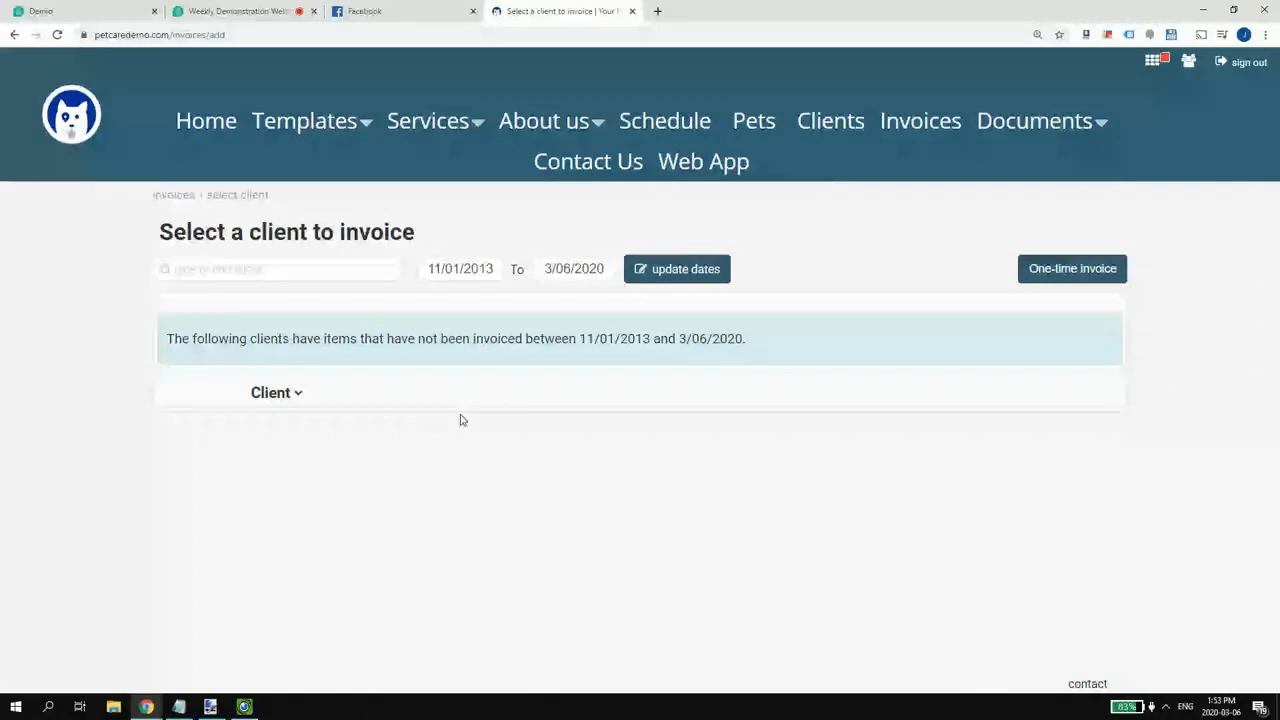
- Extend the uninvoiced-items end date to 6/25/2020, open the newly listed client, then show the phone camera feed
left_click(581, 271)
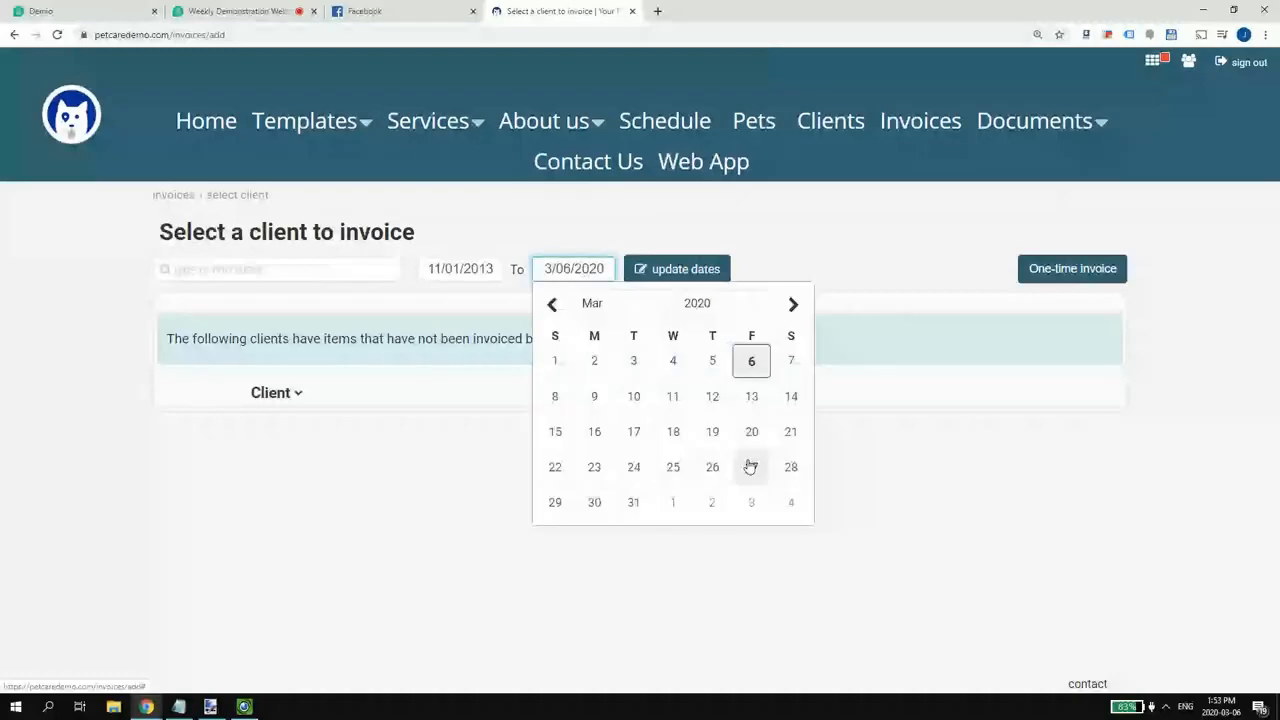
left_click(751, 467)
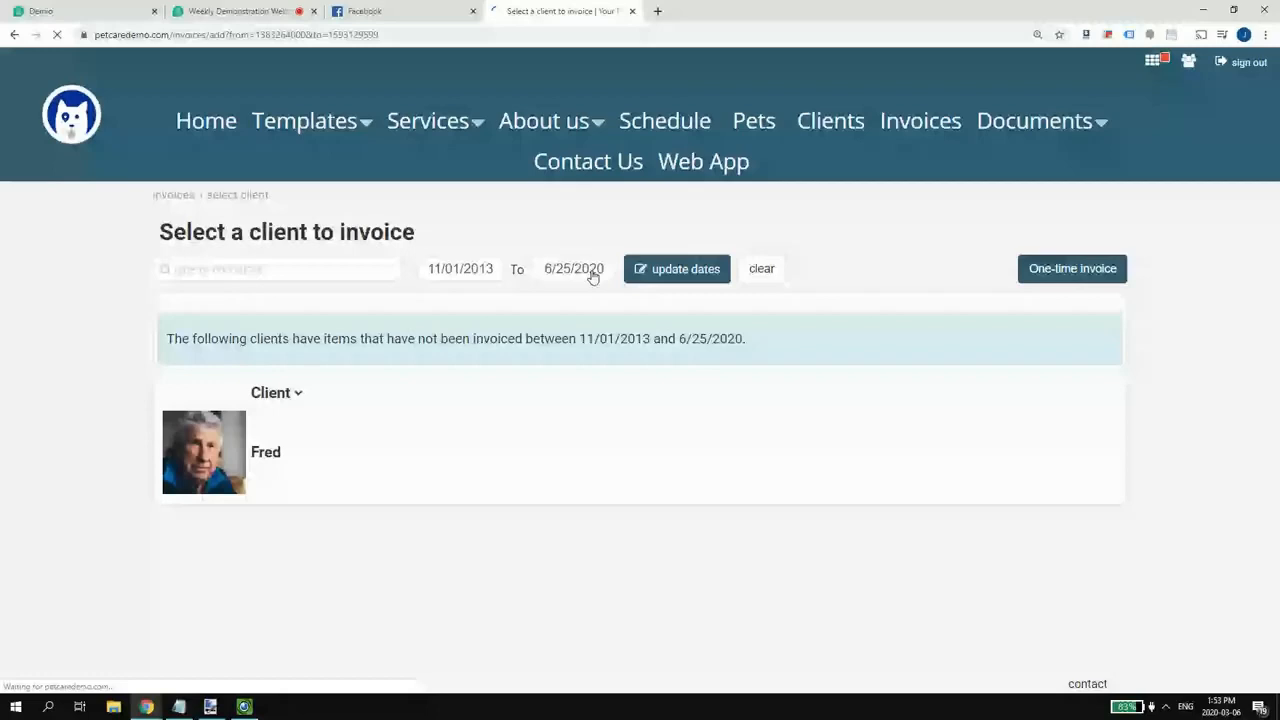
left_click(252, 460)
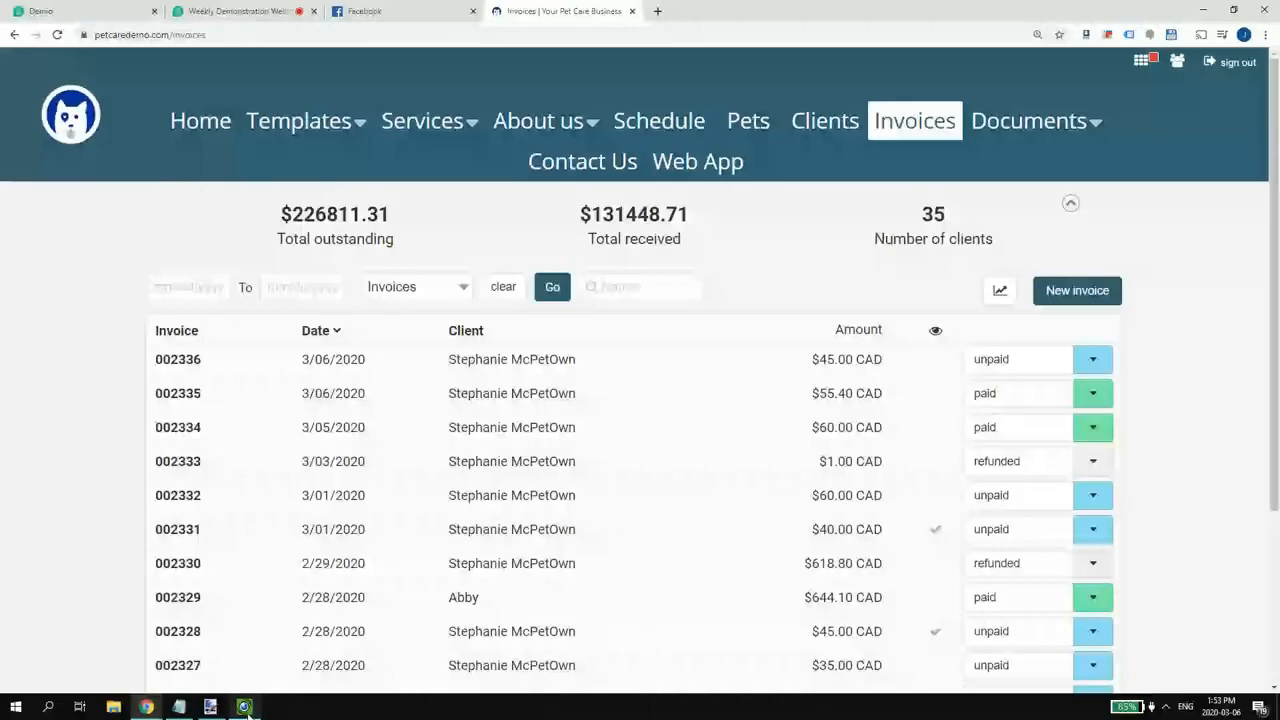
left_click(244, 707)
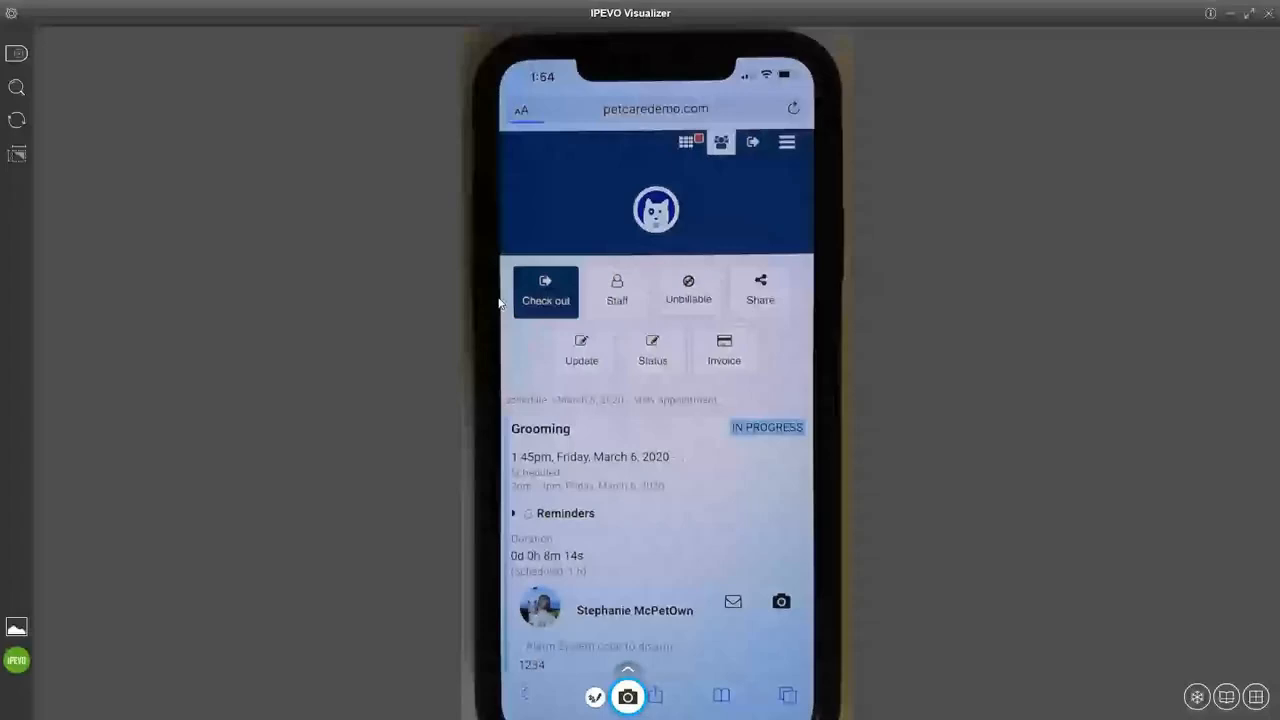
- Minimize the IPEVO Visualizer phone feed to return to the pet care app's new appointment page
left_click(1232, 14)
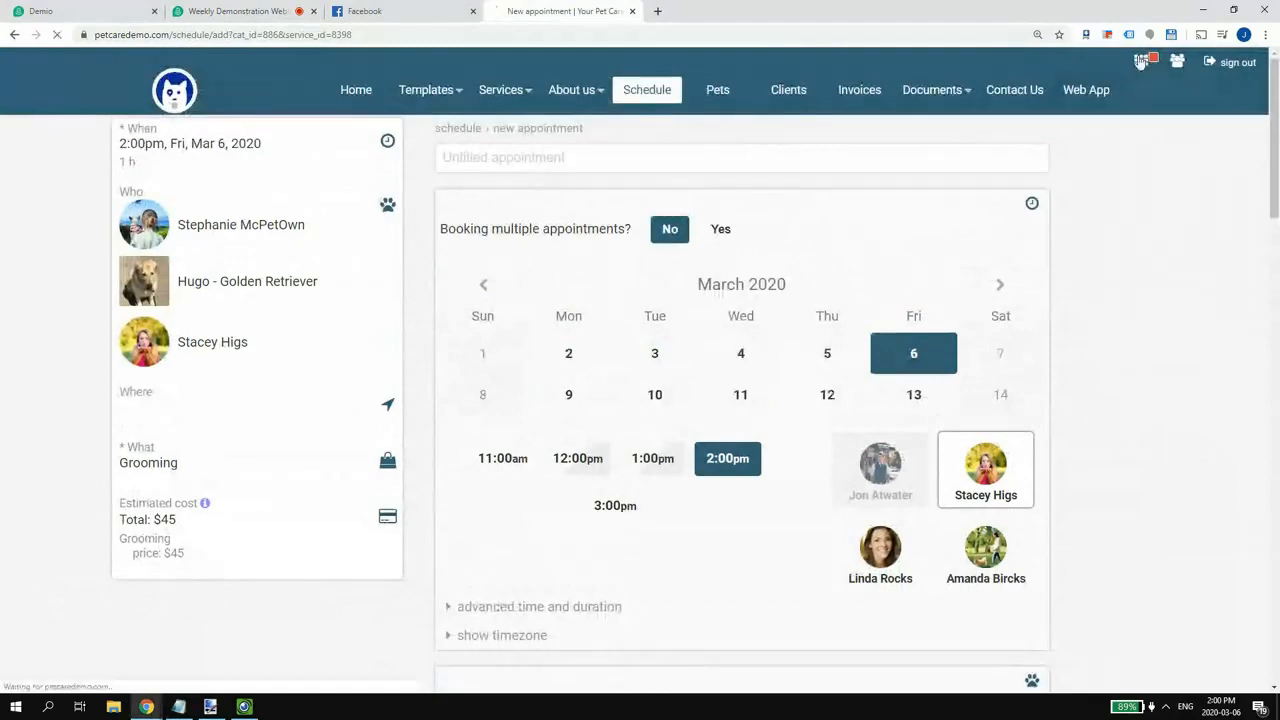
- Go to the business dashboard and look over its My Account, Billing, Staff and Website settings
left_click(1177, 62)
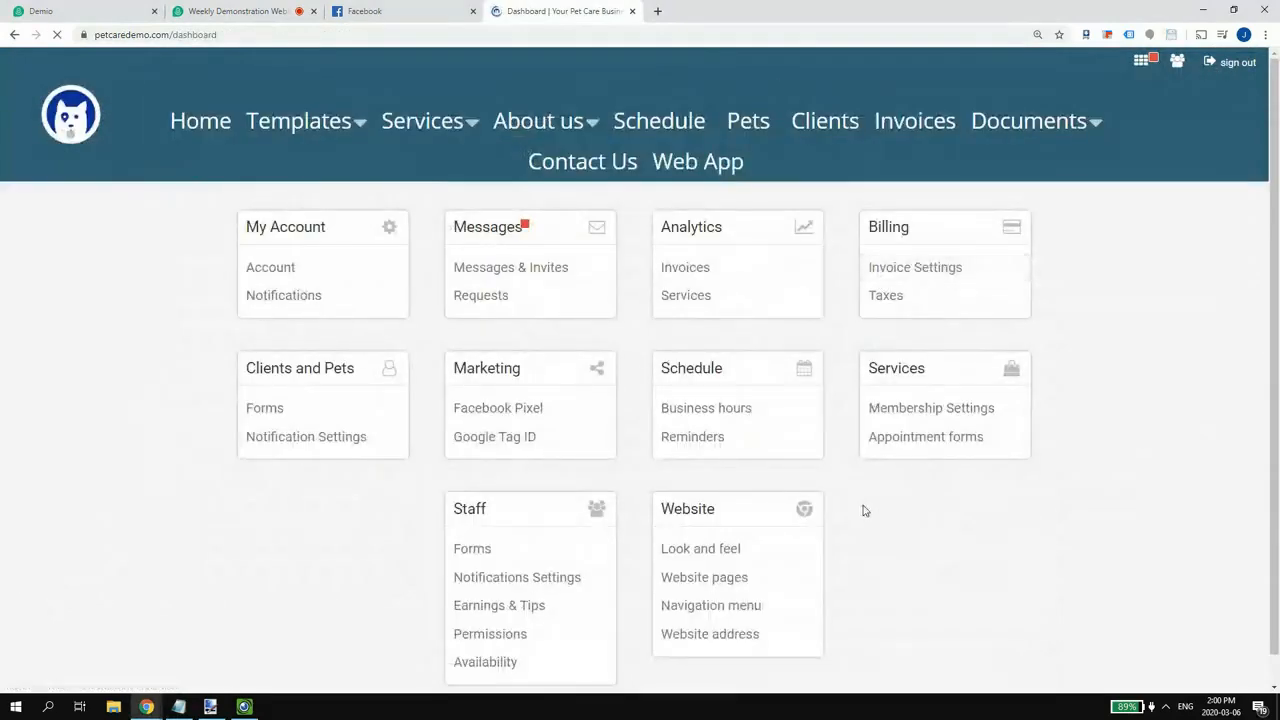
scroll(878, 512, "down", 1)
scroll(872, 503, "up", 1)
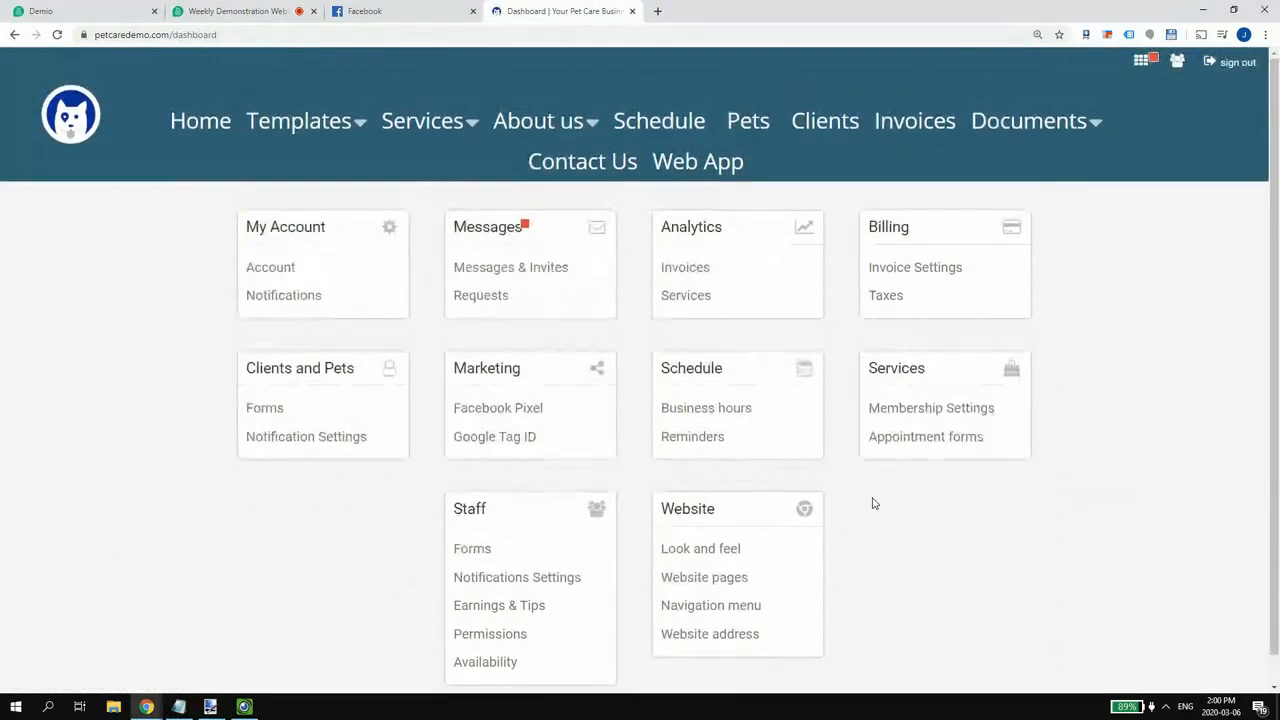
scroll(872, 503, "down", 1)
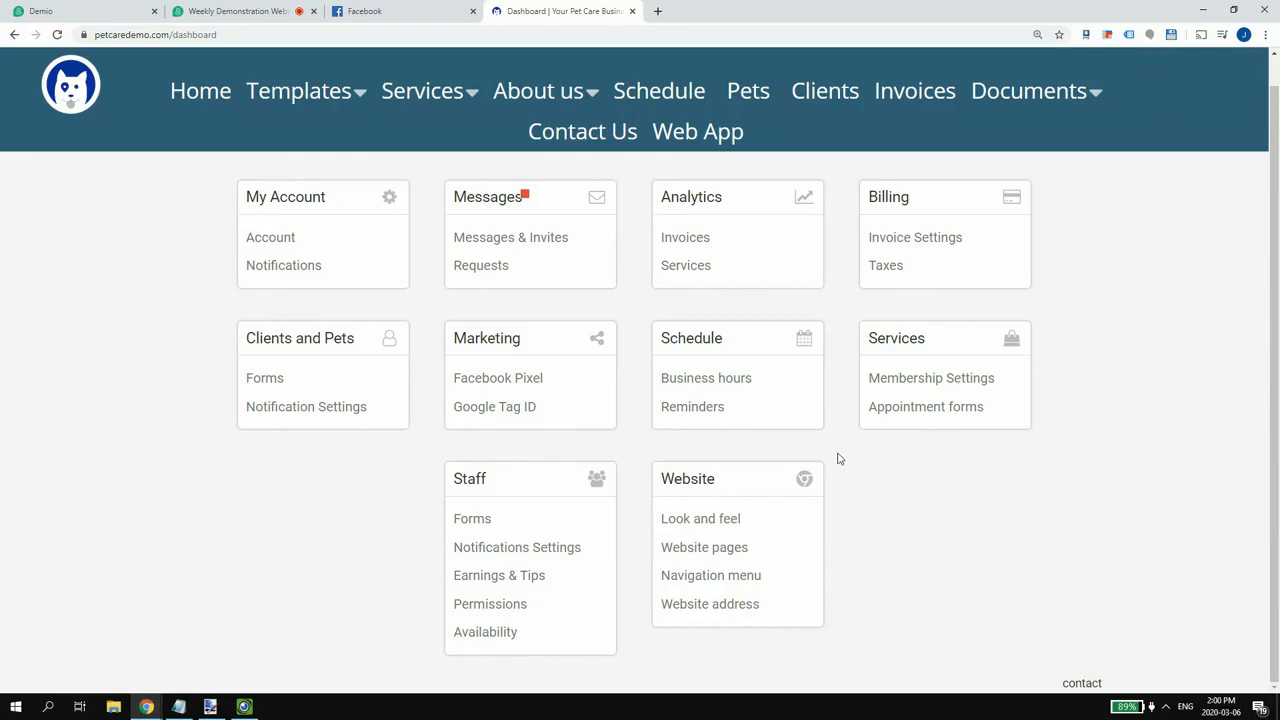
scroll(838, 458, "up", 1)
scroll(838, 458, "down", 1)
scroll(849, 411, "up", 1)
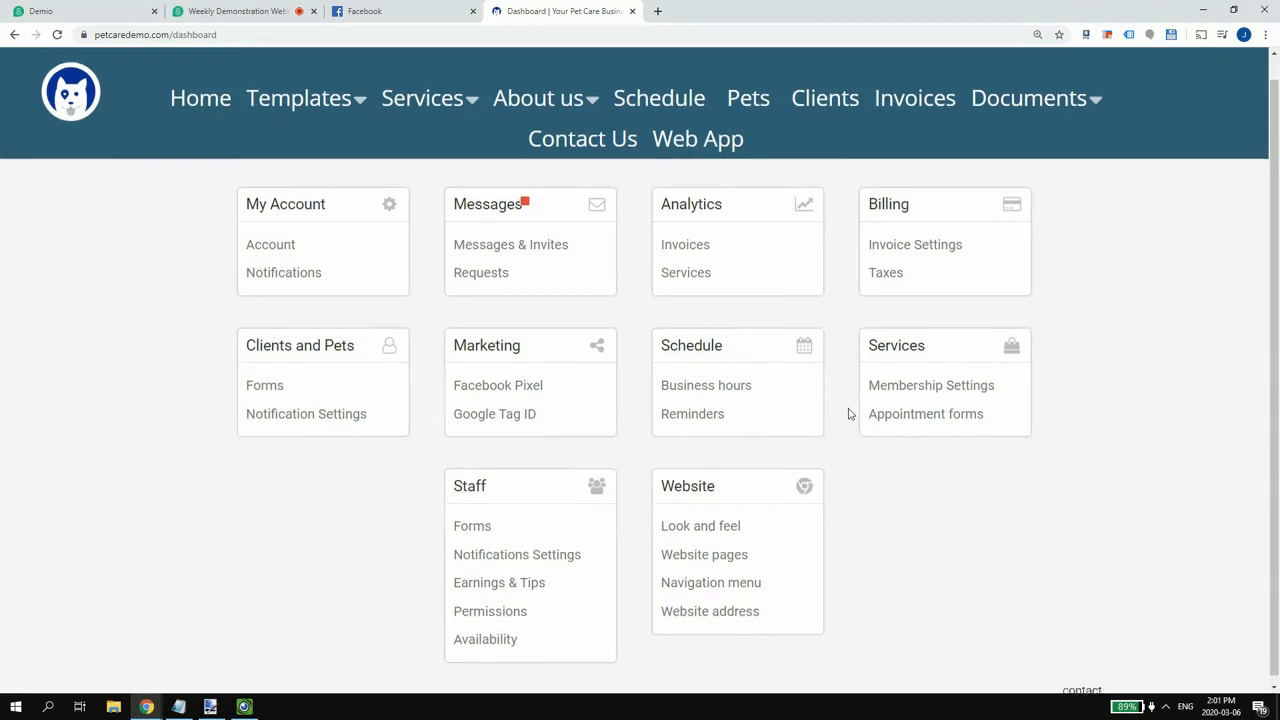
- Open the public Home page and look through its dog hero, Book Now! button and Cats/Dogs/Gallery/Contact tiles
left_click(178, 121)
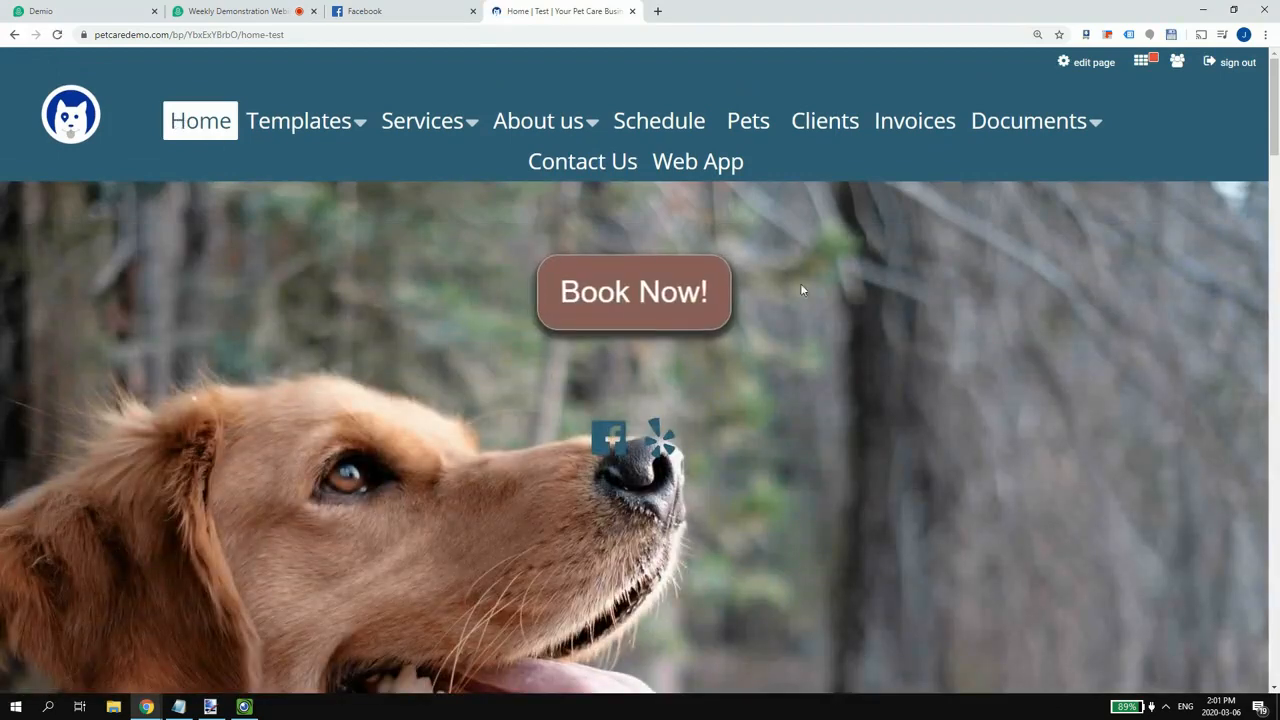
scroll(790, 288, "down", 5)
scroll(770, 291, "down", 7)
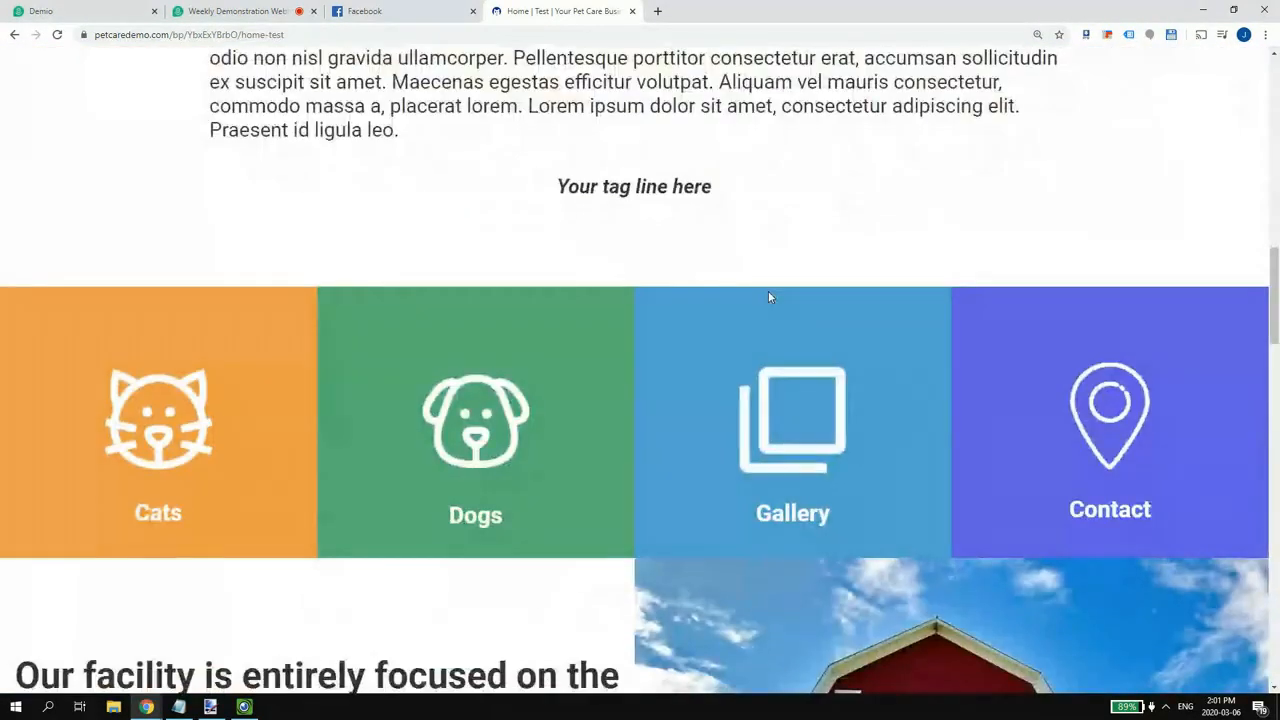
scroll(768, 291, "up", 12)
scroll(757, 293, "up", 1)
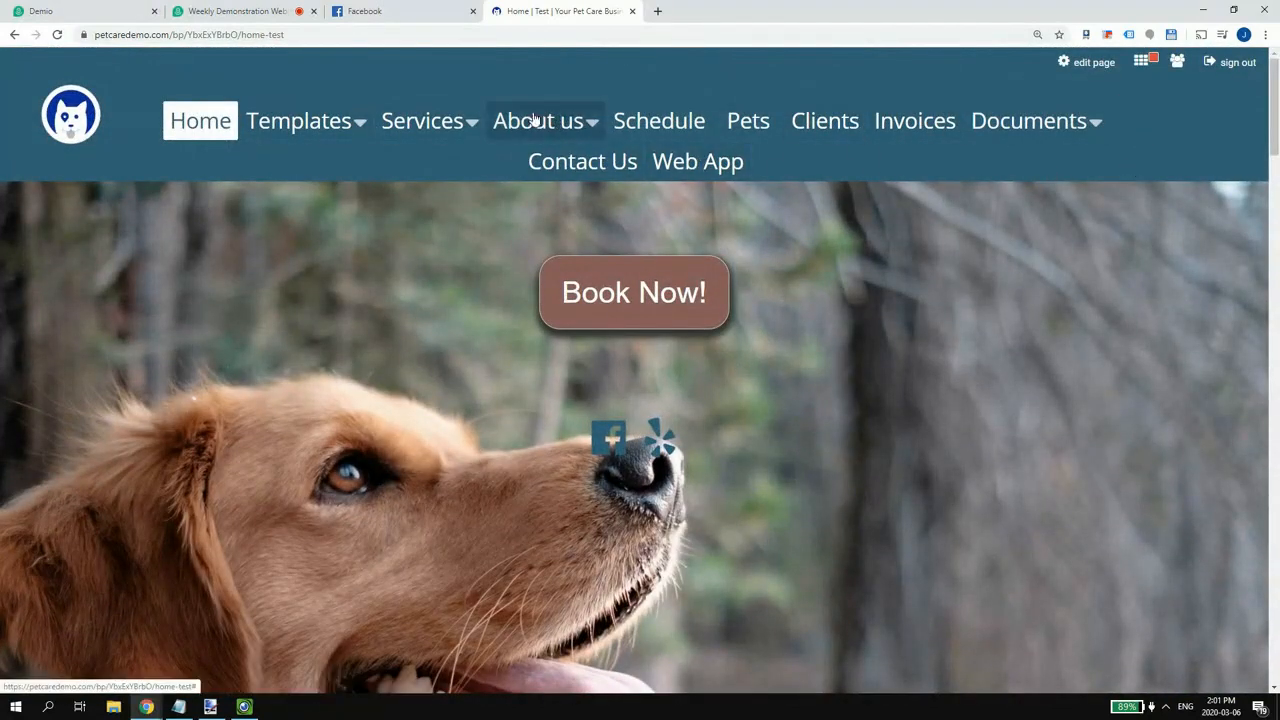
- Return to the dashboard and open the Website Look and feel settings
left_click(1142, 62)
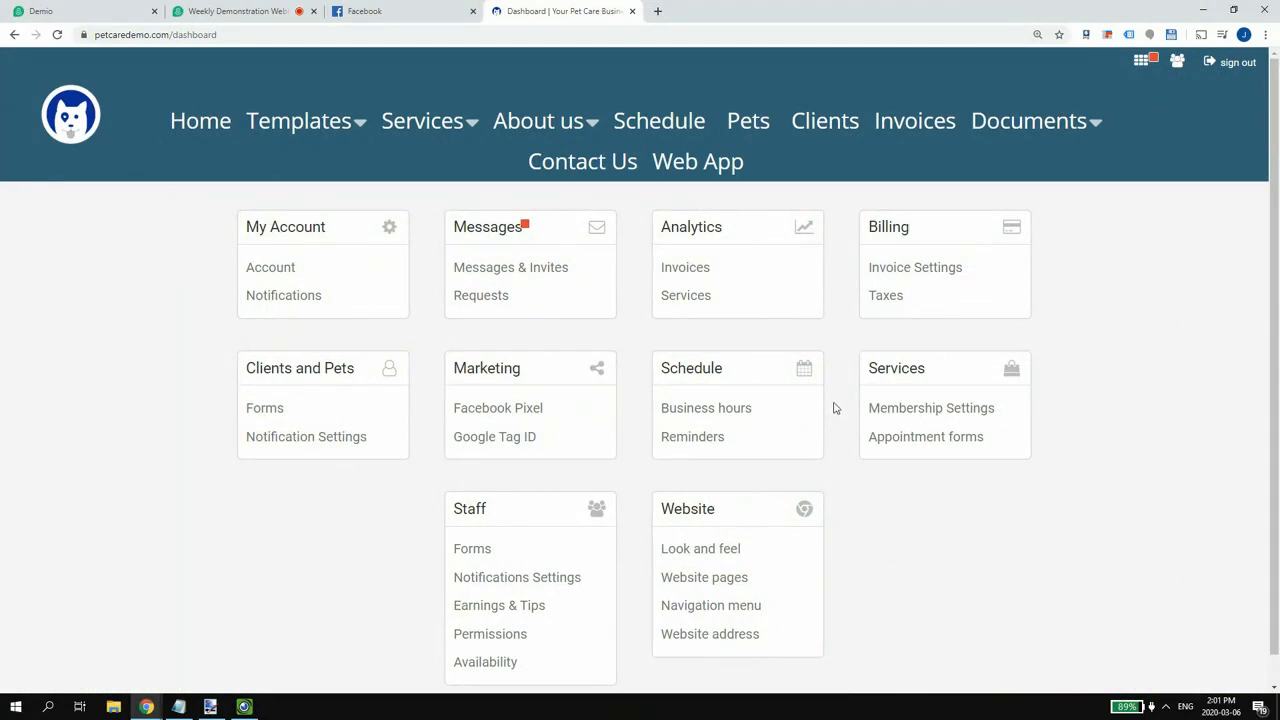
scroll(790, 530, "down", 1)
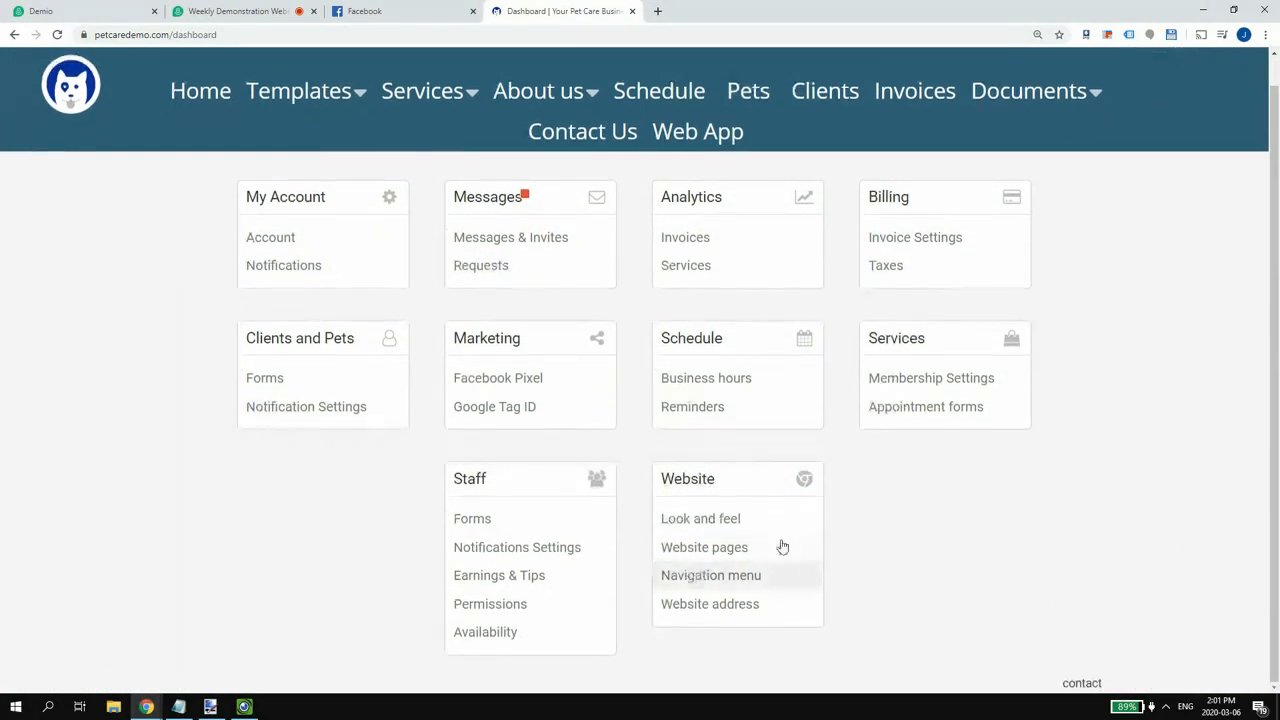
scroll(1150, 60, "up", 1)
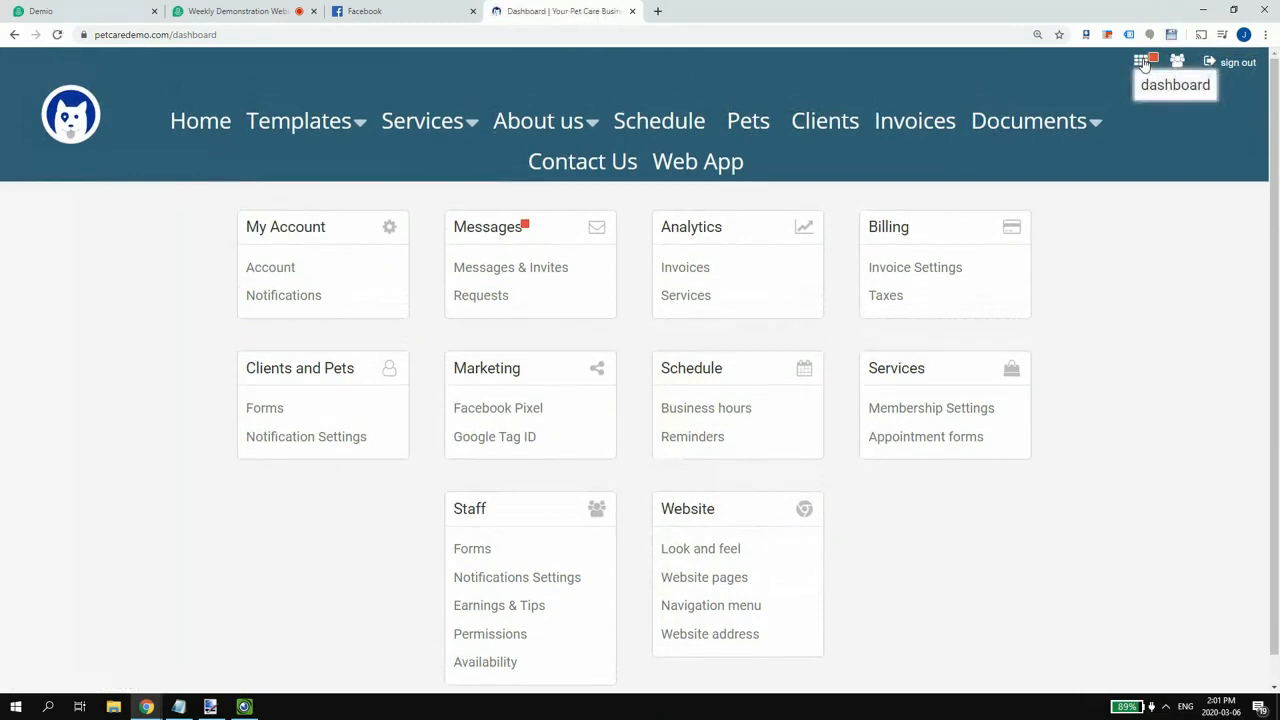
scroll(757, 560, "down", 1)
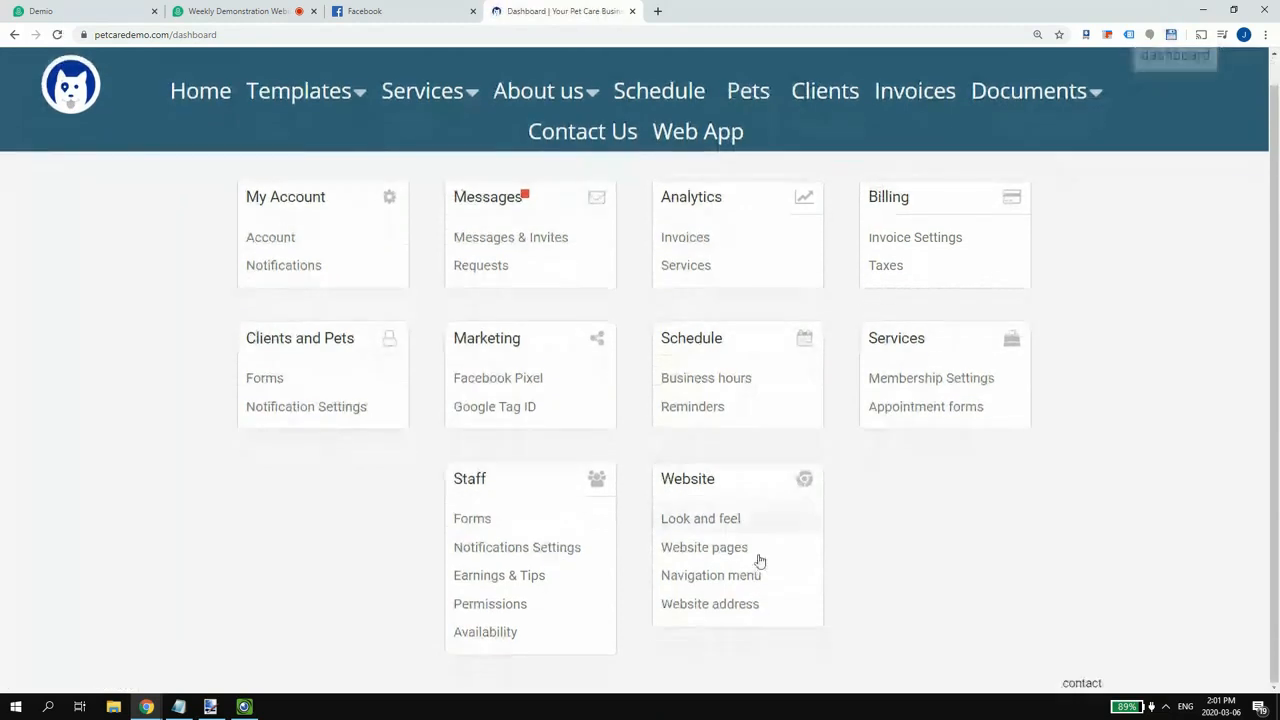
left_click(686, 528)
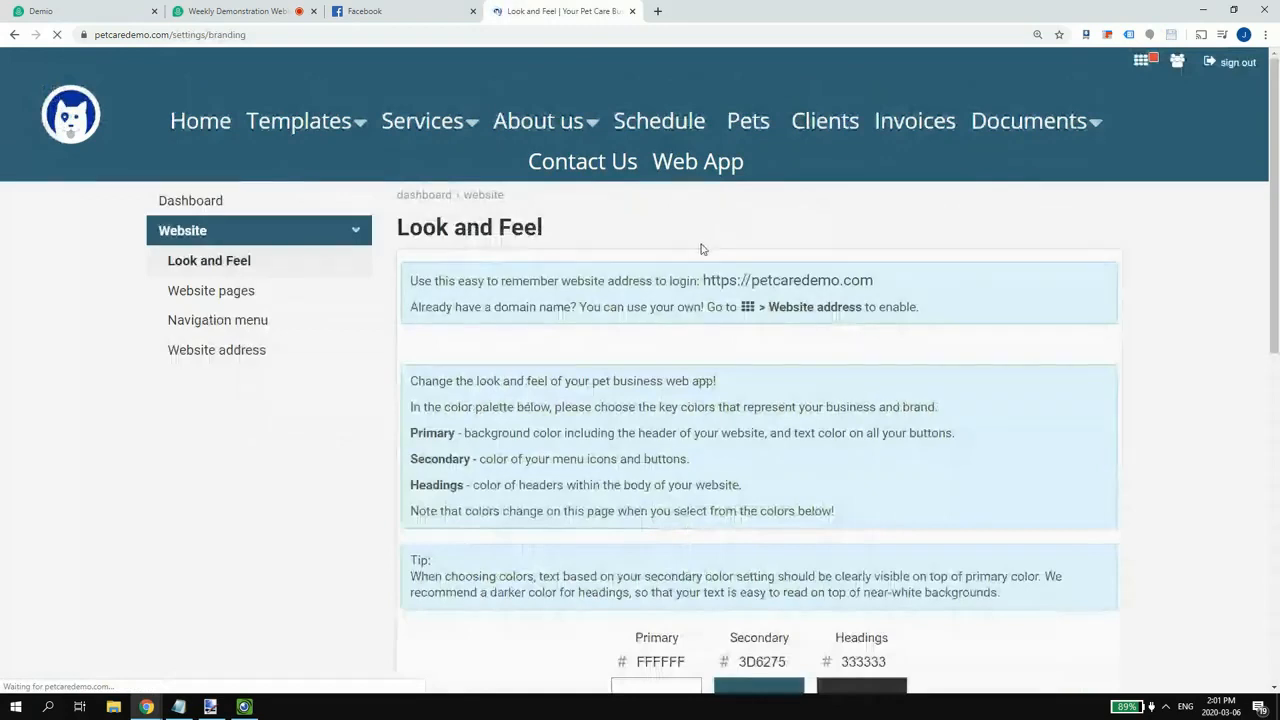
- Select the site's login URL, then open the Services page and bring Agenda.txt forward
left_click_drag(703, 280, 880, 284)
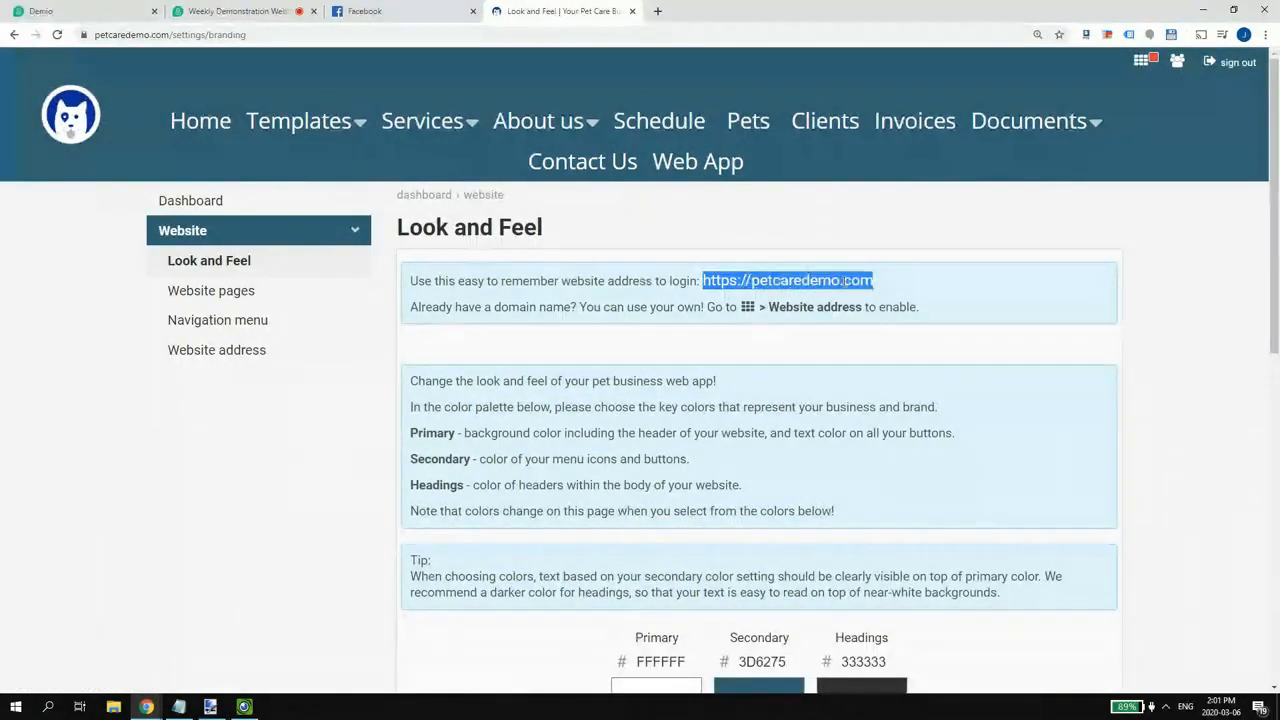
left_click(642, 254)
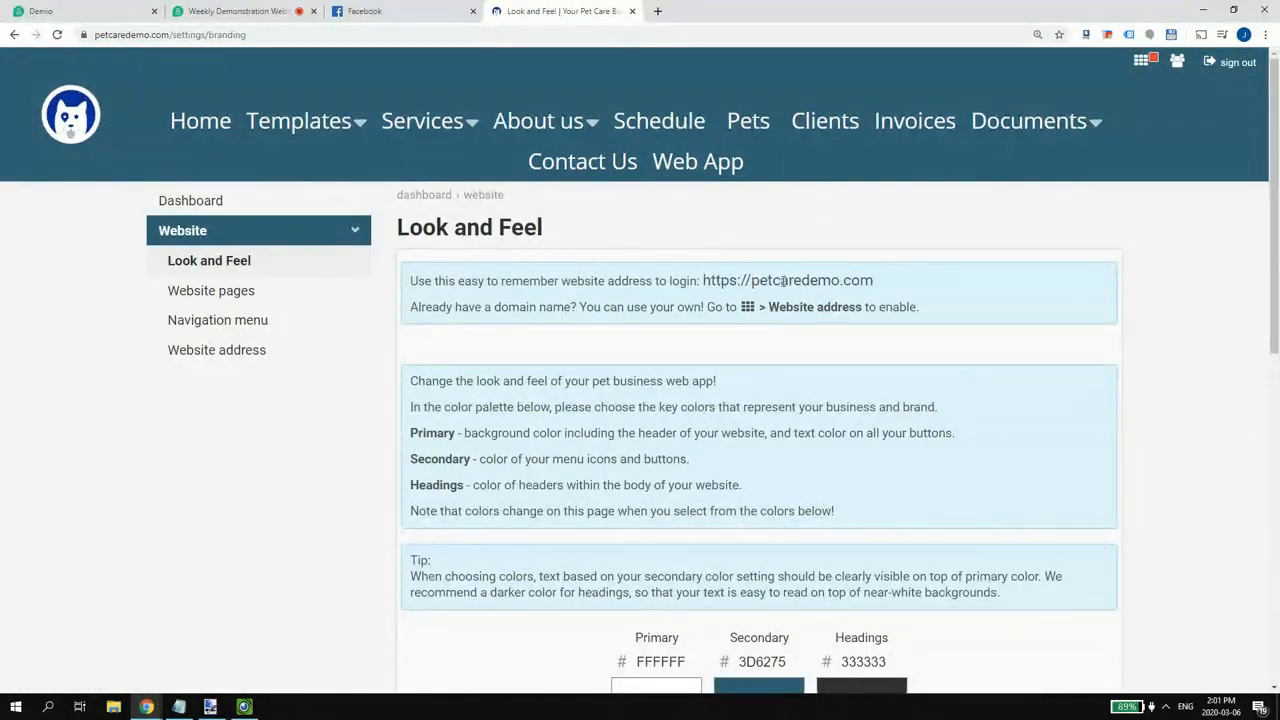
left_click_drag(752, 282, 873, 284)
left_click(797, 281)
left_click_drag(874, 283, 703, 283)
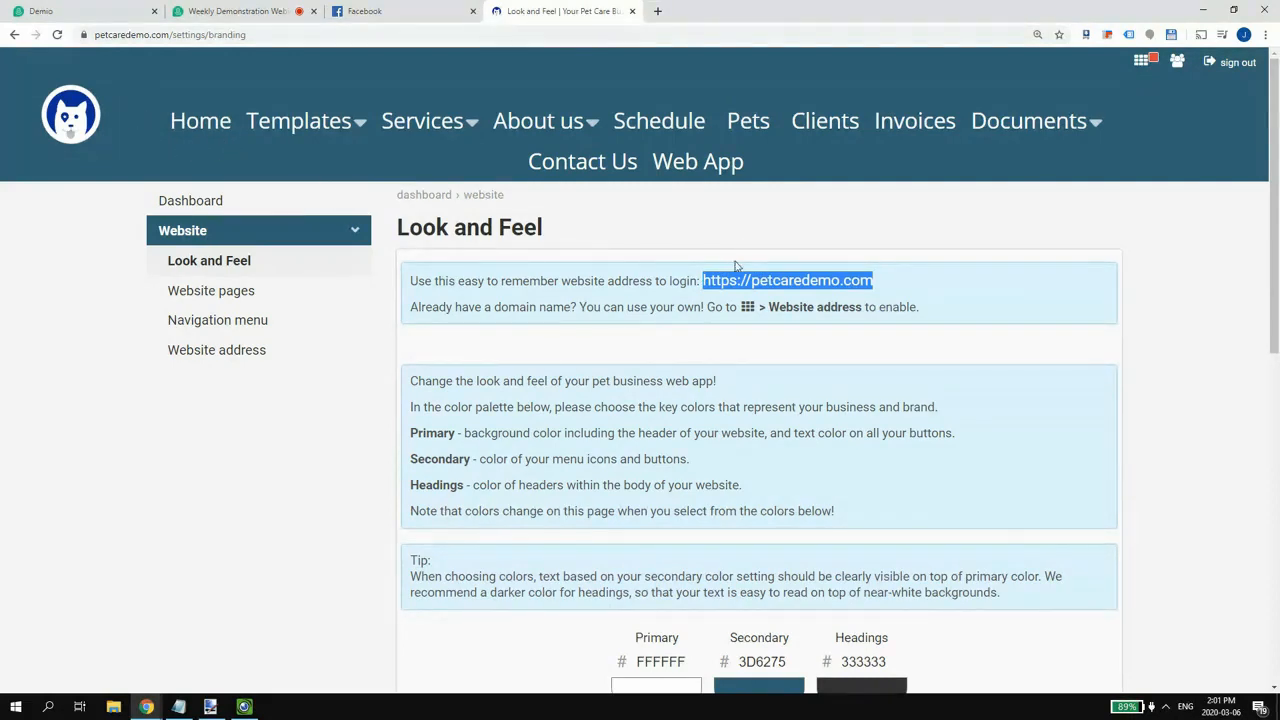
left_click(736, 276)
mouse_move(705, 281)
left_mouse_down()
mouse_move(920, 287)
mouse_move(704, 282)
left_mouse_up()
left_click(846, 284)
left_click(707, 283)
left_click(872, 284)
left_click(425, 124)
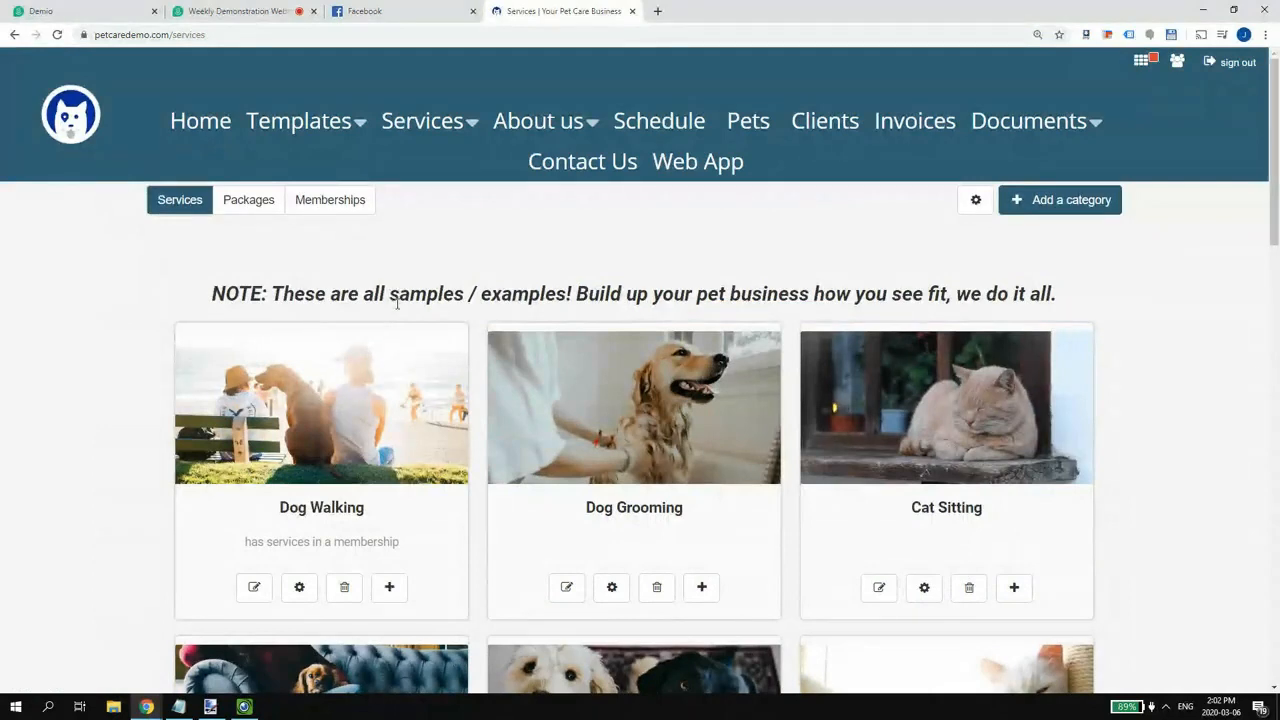
left_click(178, 707)
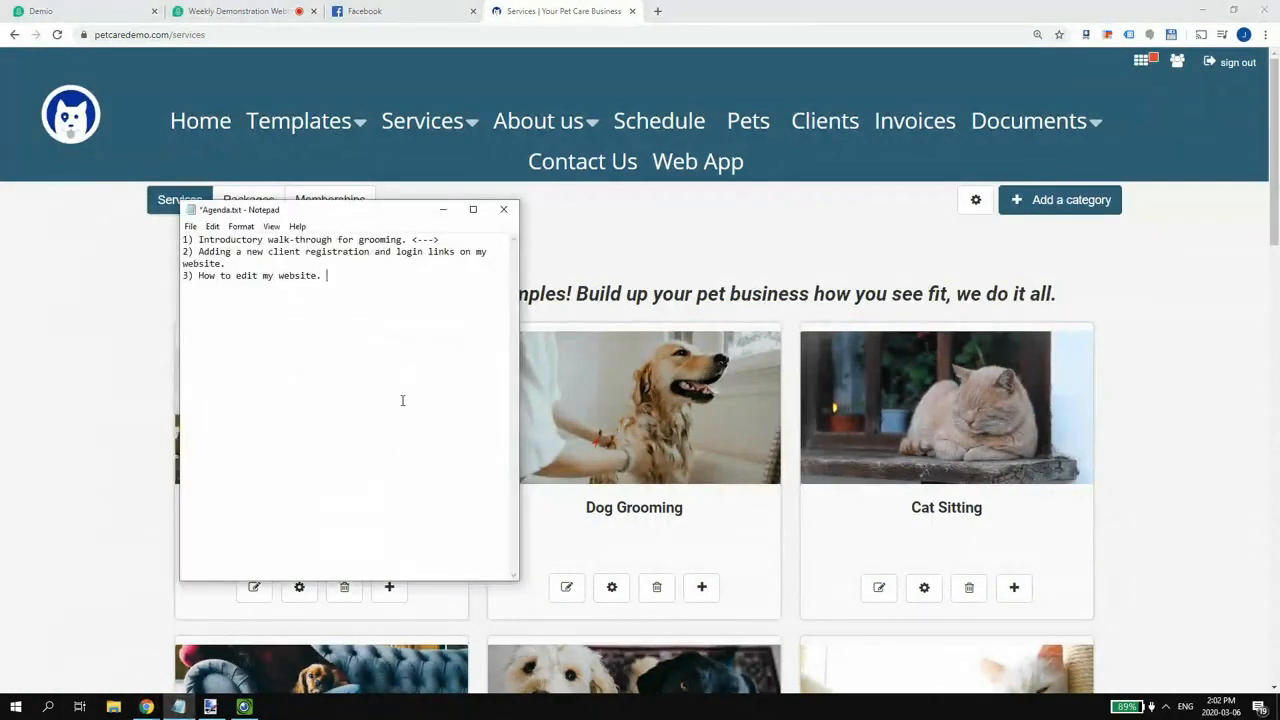
key("Return")
key("Return")
type("61914")
type("ing10")
type("1.ezbz")
type(".ca")
key("Home")
type("https://")
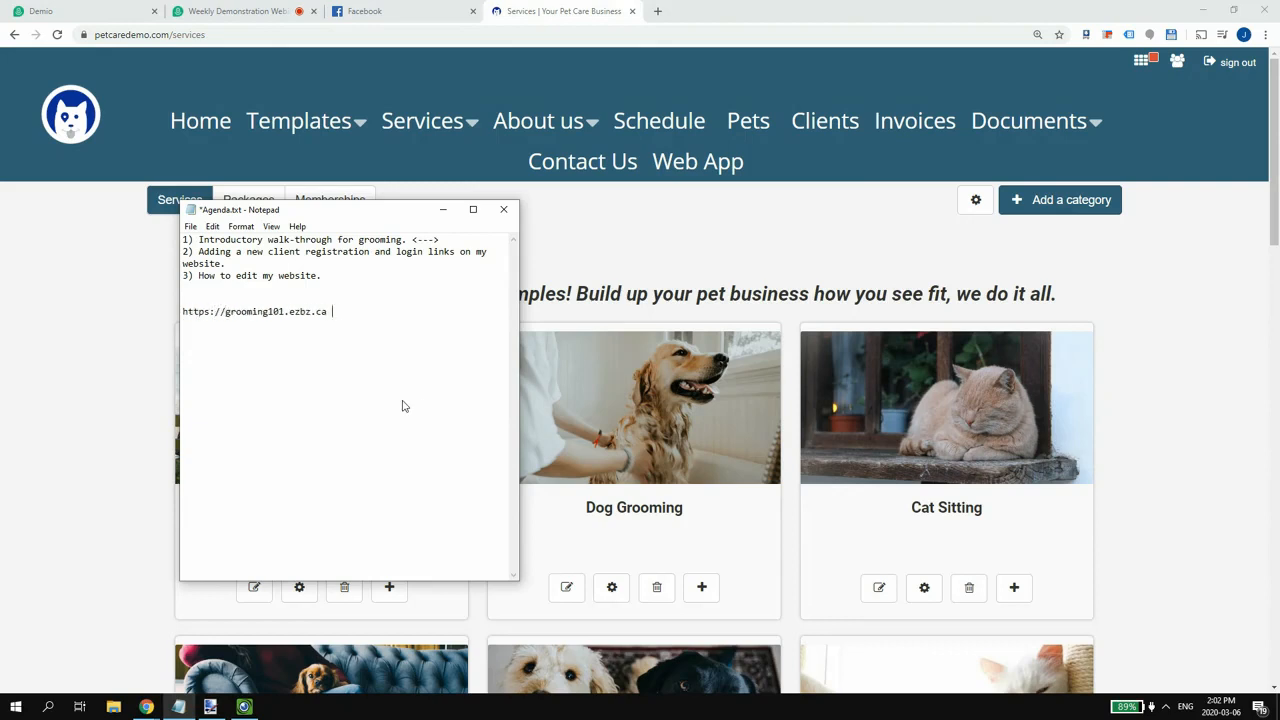
type("-- services")
- Reopen Look and feel and select the site's login URL before returning to Agenda.txt
left_click(1141, 60)
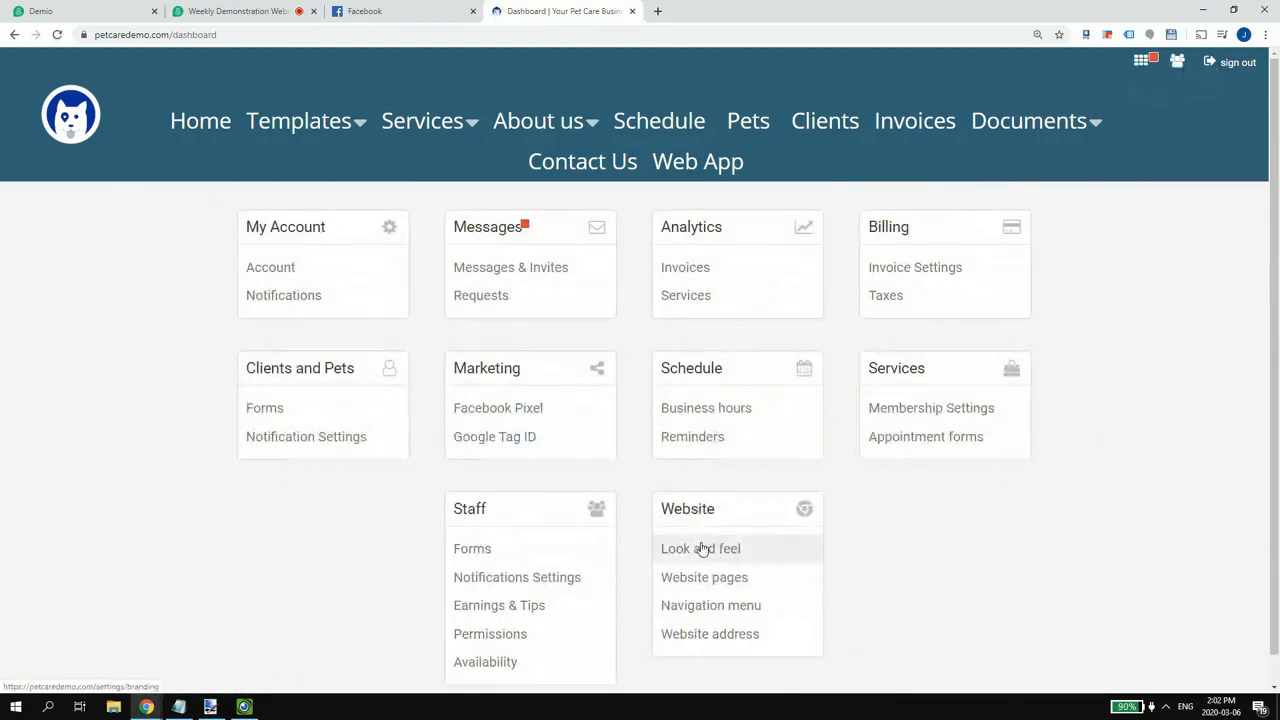
left_click(703, 547)
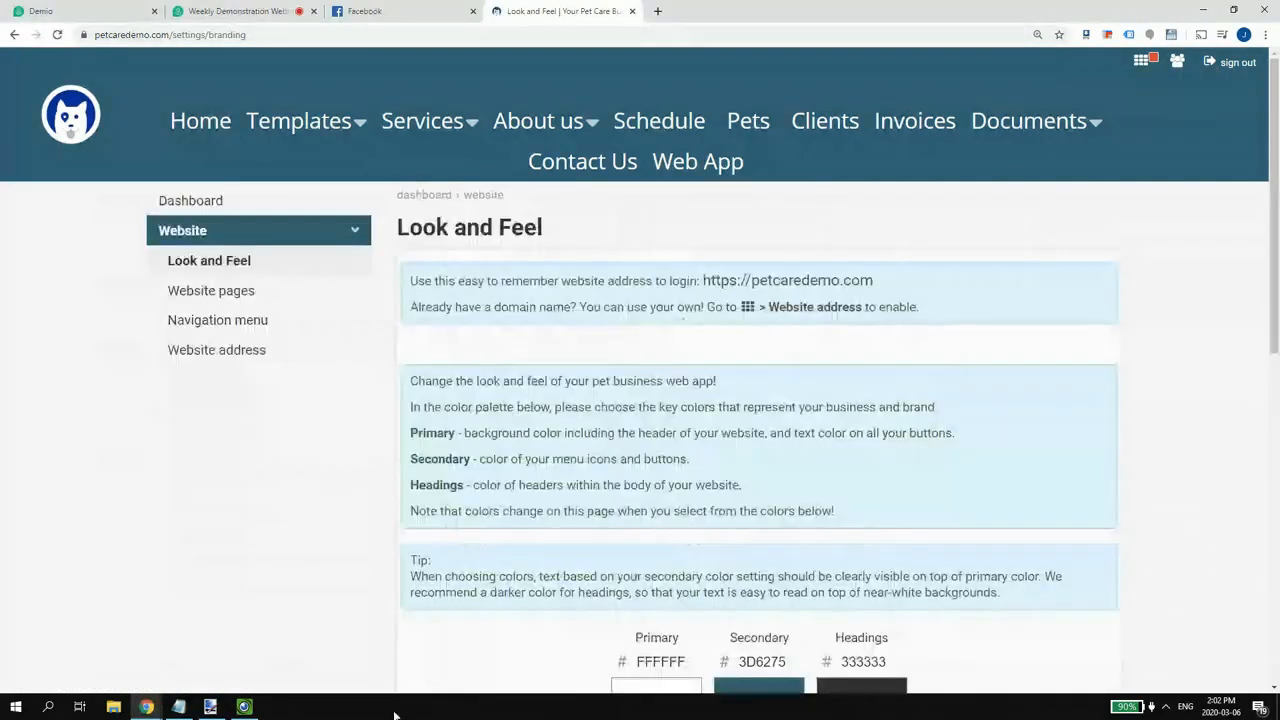
left_click(178, 706)
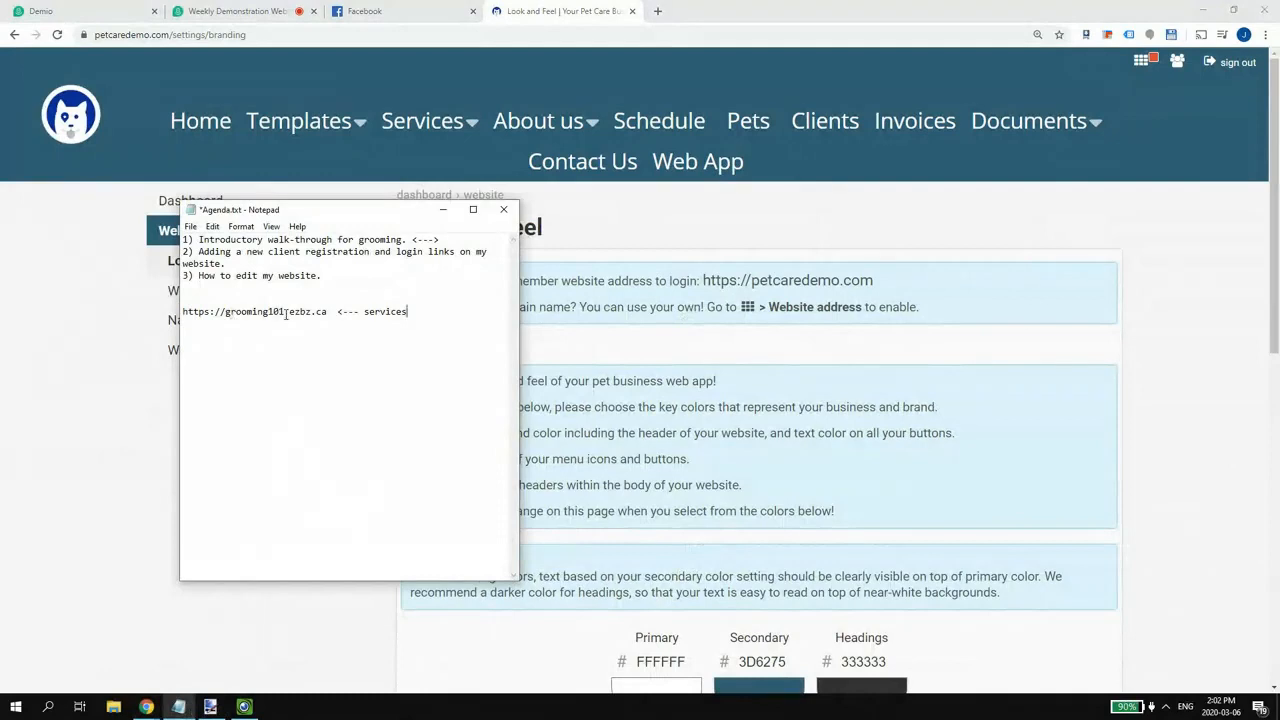
left_click(558, 343)
left_click_drag(703, 280, 887, 283)
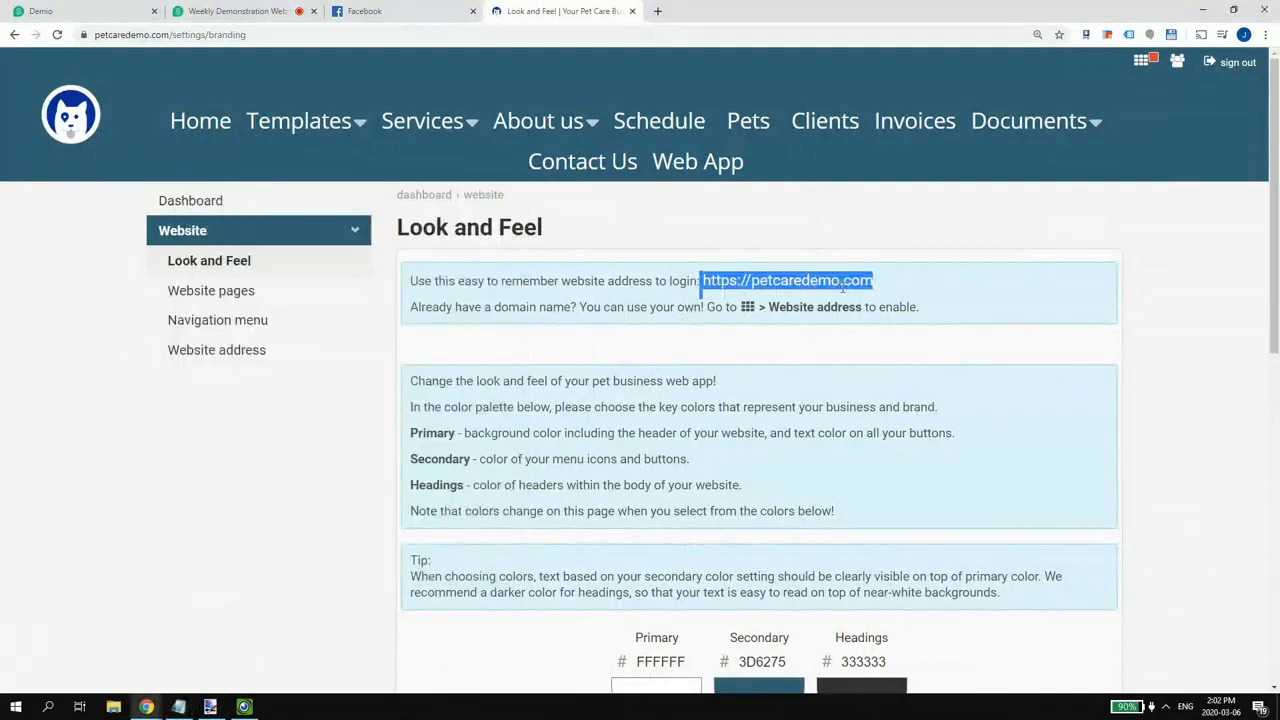
left_click(178, 706)
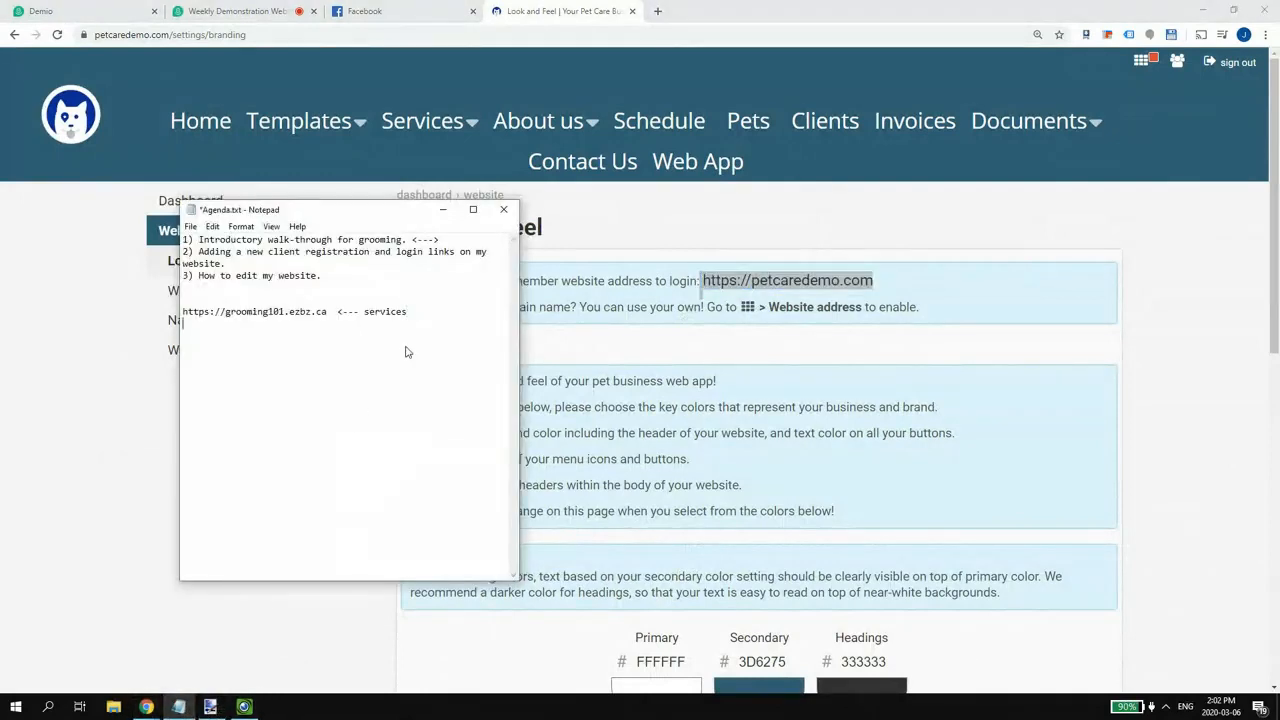
type("ps://groomin")
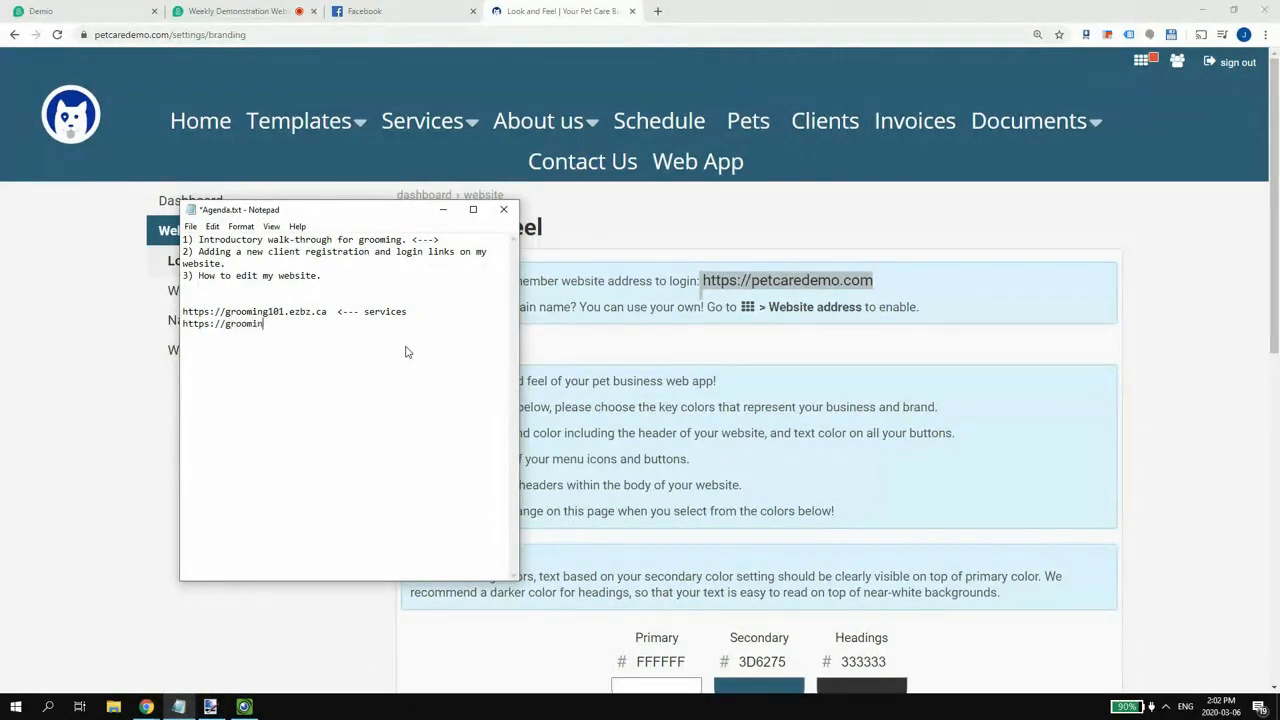
type("g20")
type("1.ezbz")
type(".ca/signup ")
type("https:/")
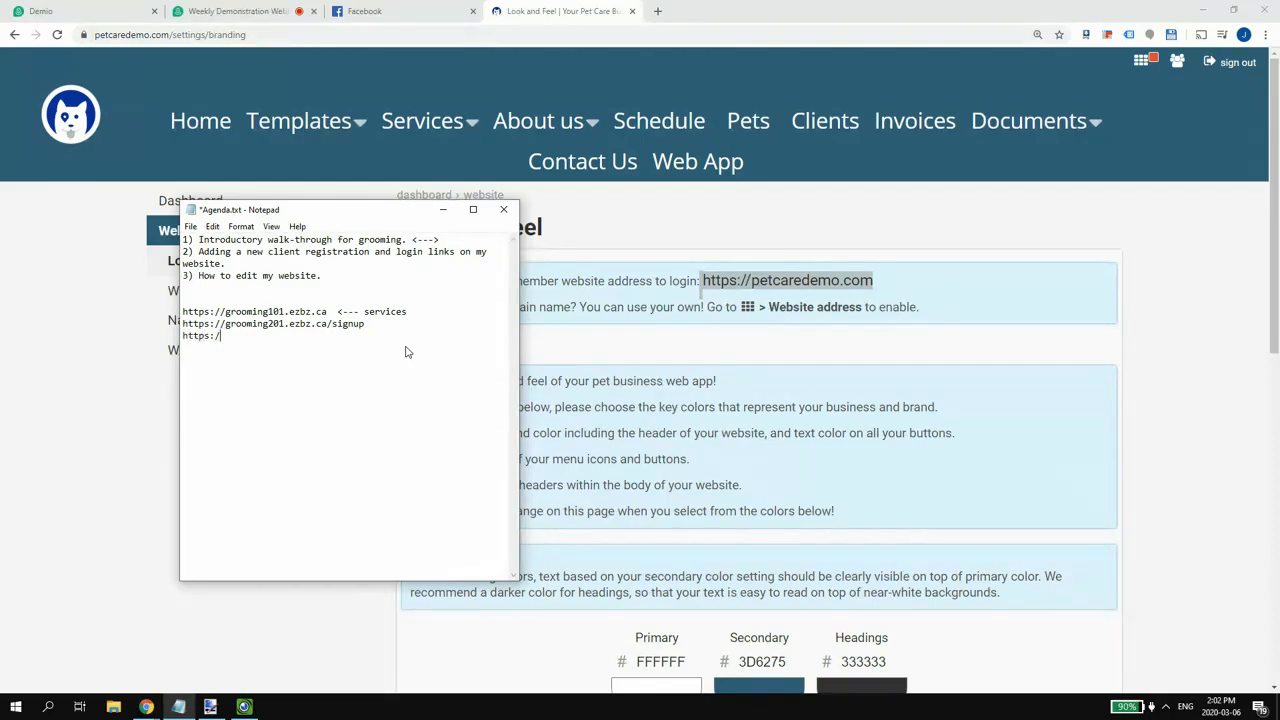
type("/grooming")
key("Up")
key("Delete")
type("1101.ezbz.ca/login")
left_click_drag(376, 321, 183, 323)
left_click_drag(365, 337, 215, 336)
left_click_drag(330, 311, 183, 311)
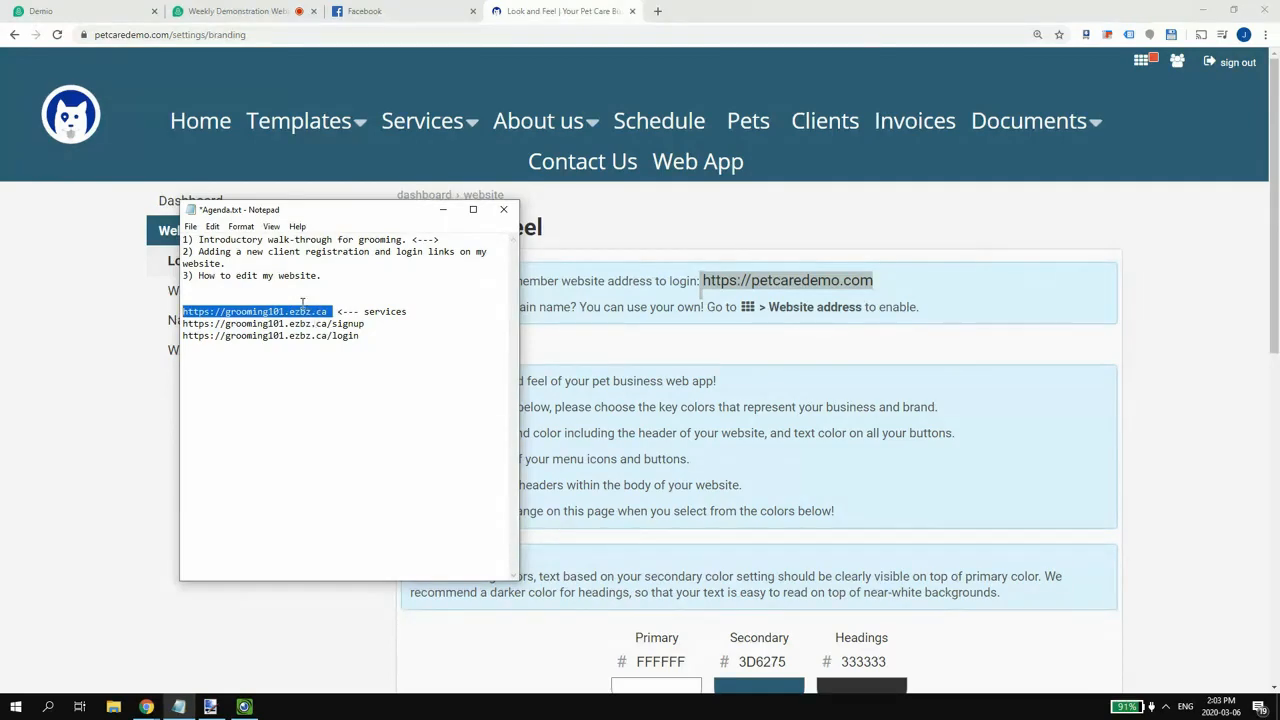
left_click(1266, 34)
- Load the public petcaredemo.com home page in a new incognito window
left_click(1193, 105)
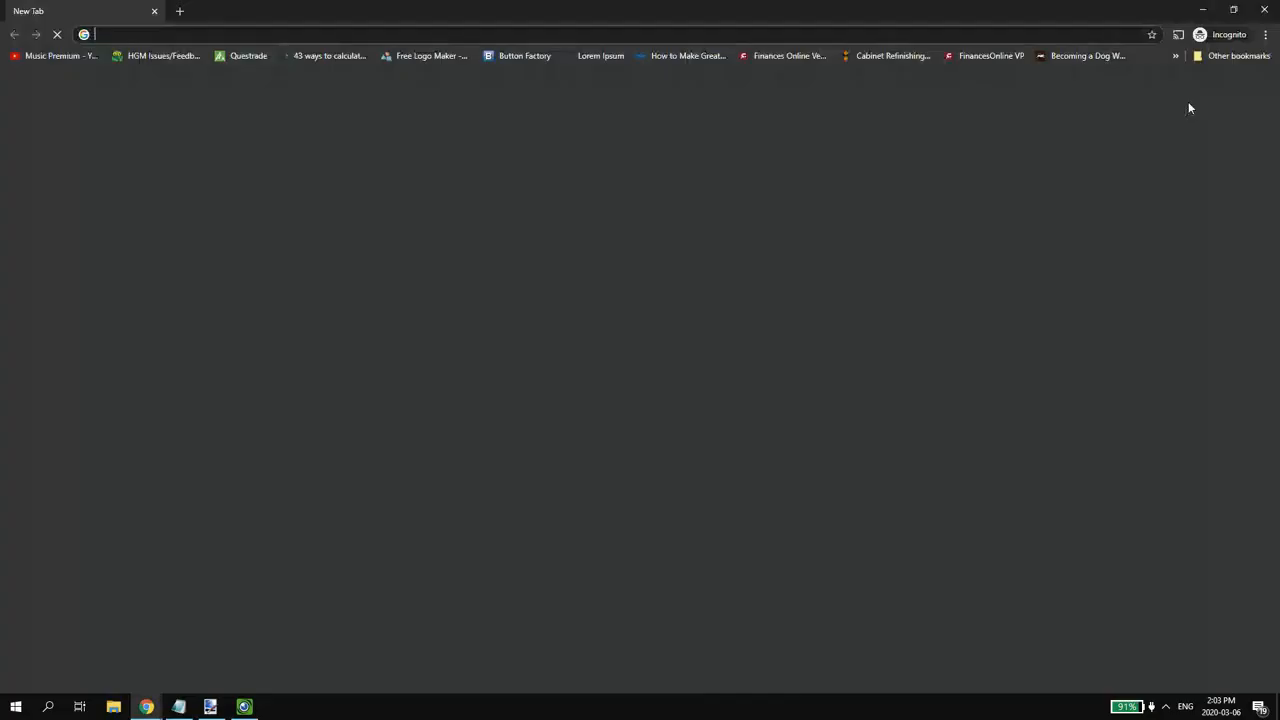
type("petcaredemo.com")
key("Return")
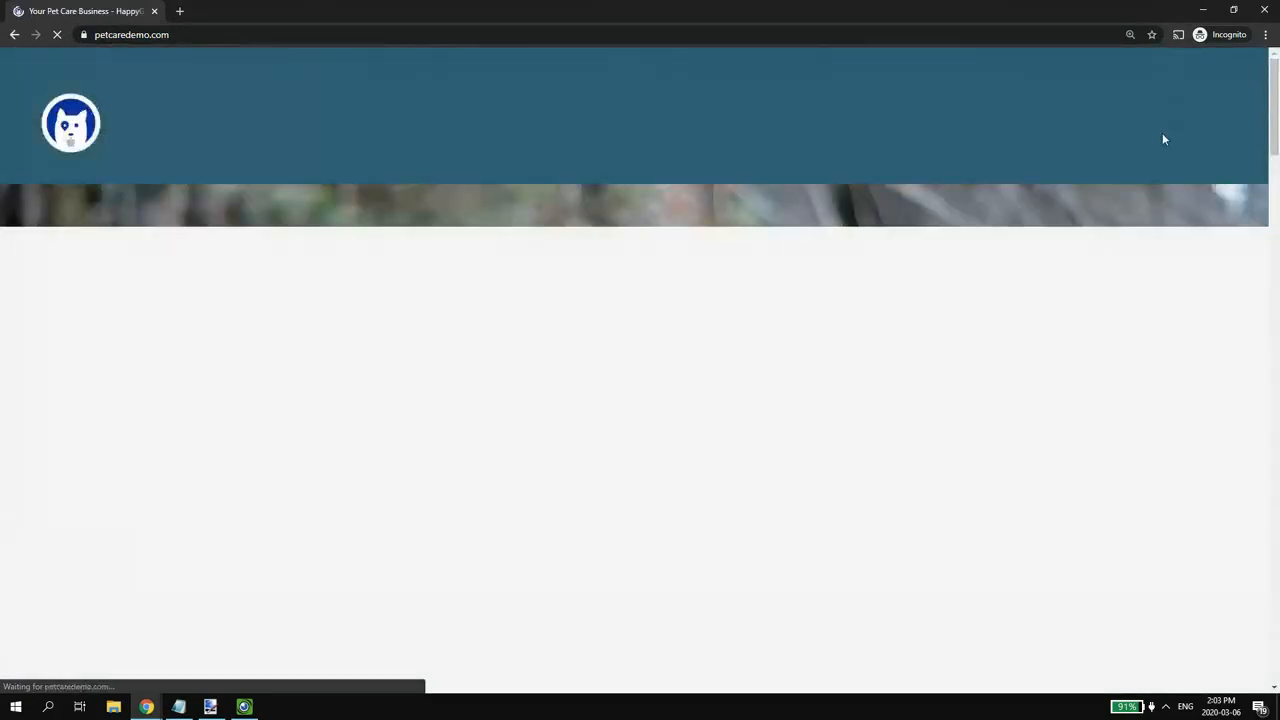
scroll(1100, 145, "down", 8)
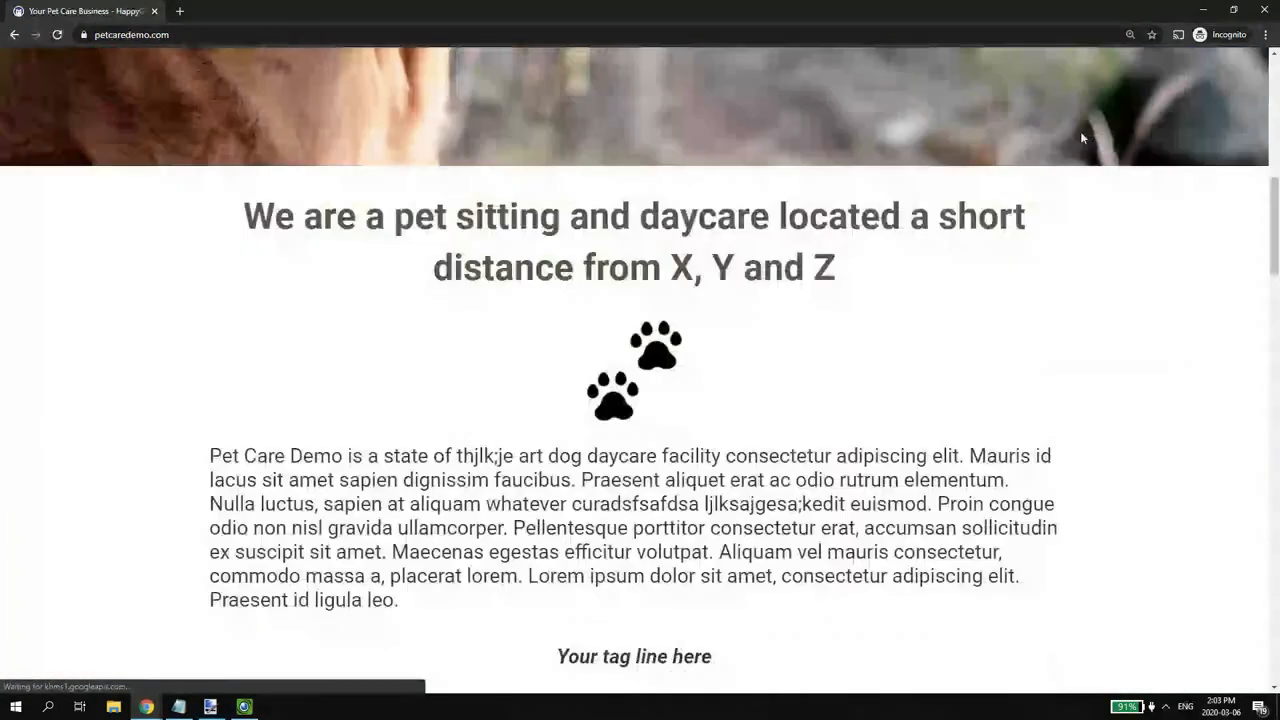
scroll(1082, 138, "up", 6)
scroll(1073, 148, "up", 2)
- Open Templates > Template 1 and scroll through its cat hero and 'The Care Your Pet Deserves!' tagline
left_click(349, 129)
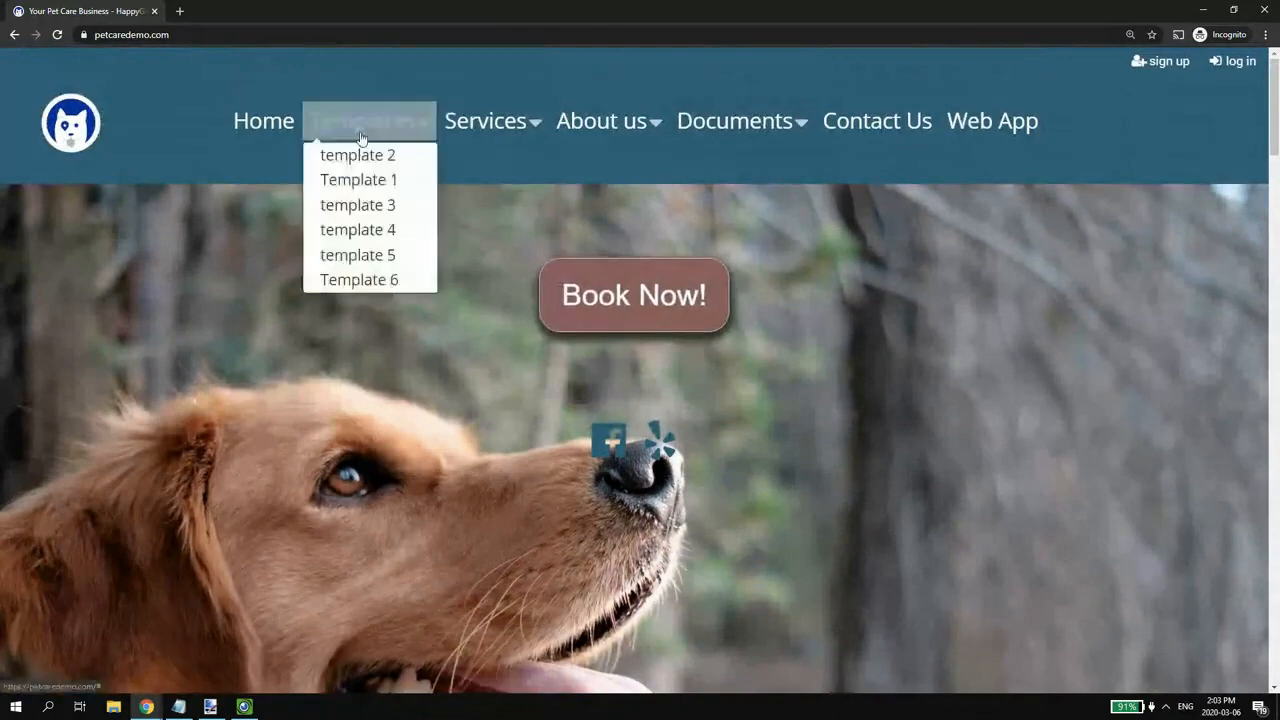
left_click(354, 180)
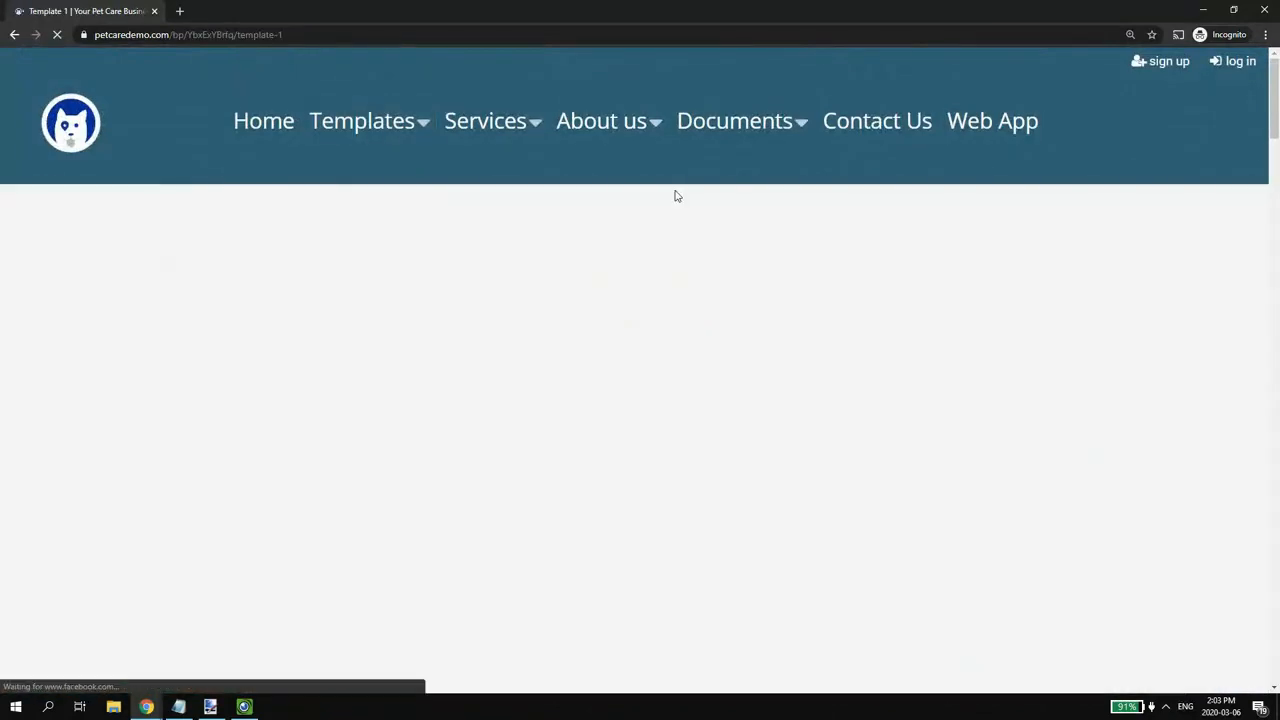
scroll(731, 177, "down", 10)
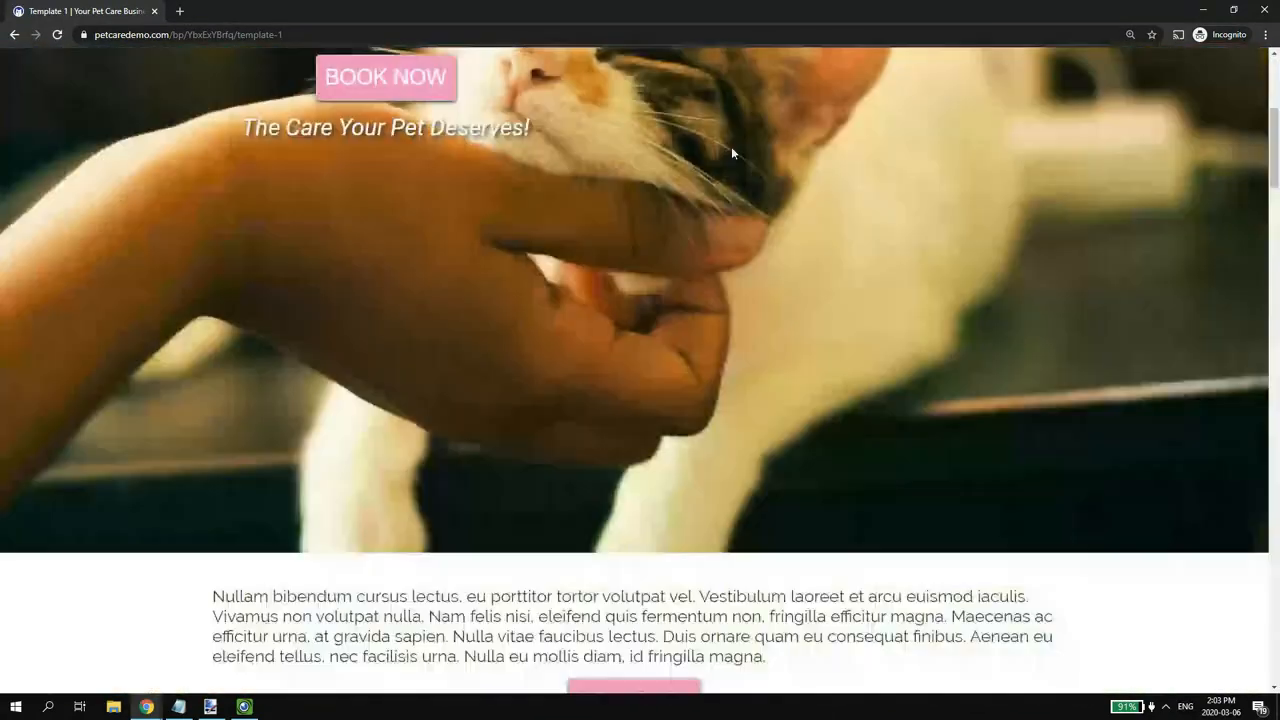
scroll(738, 148, "down", 8)
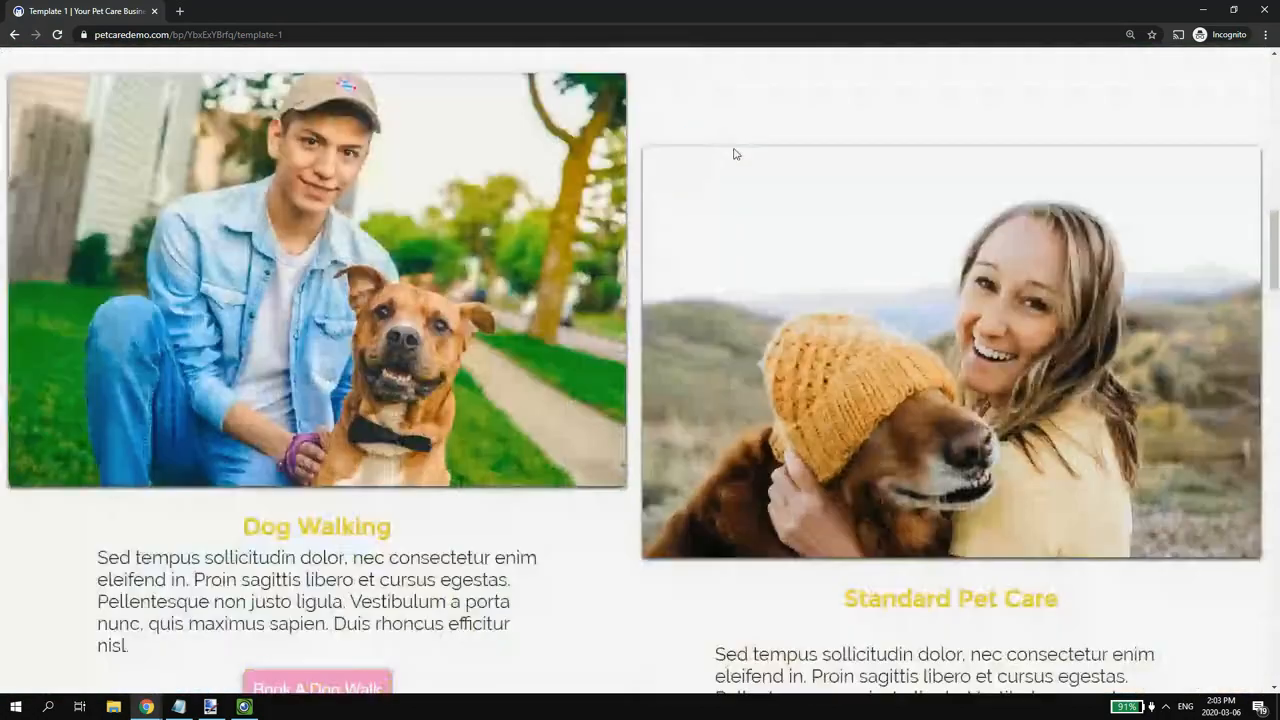
scroll(738, 148, "down", 5)
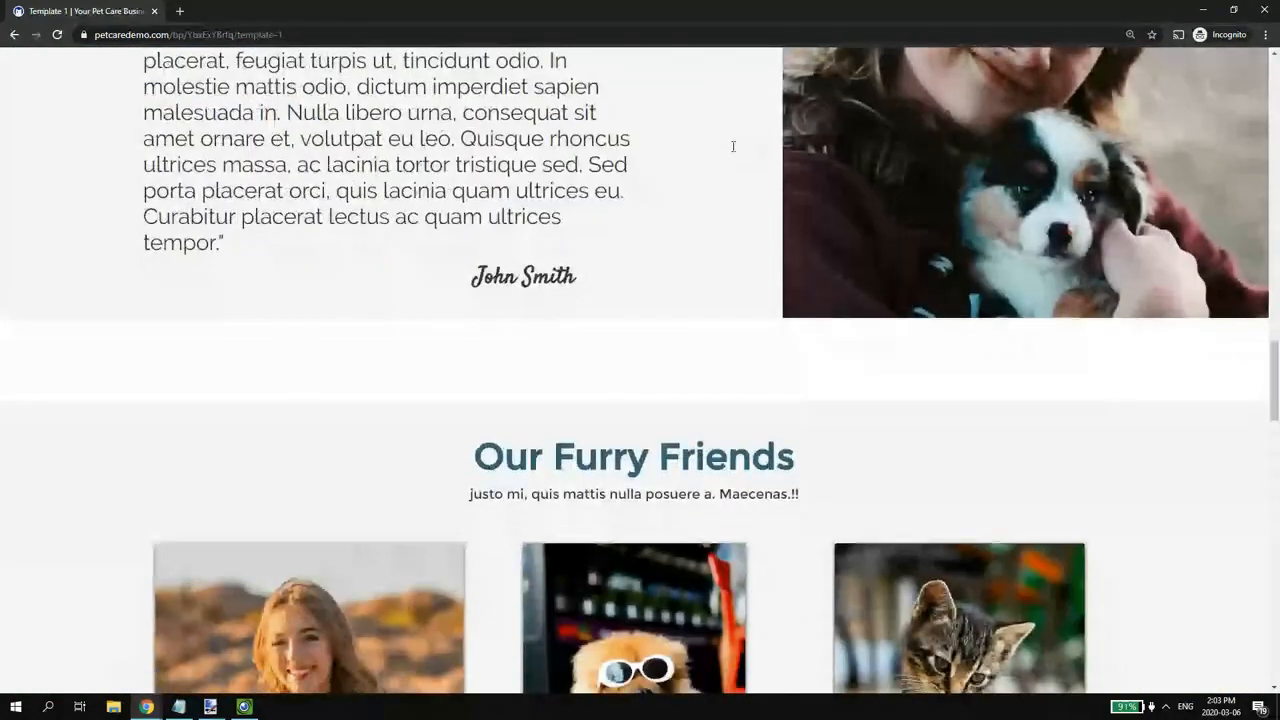
scroll(733, 147, "up", 20)
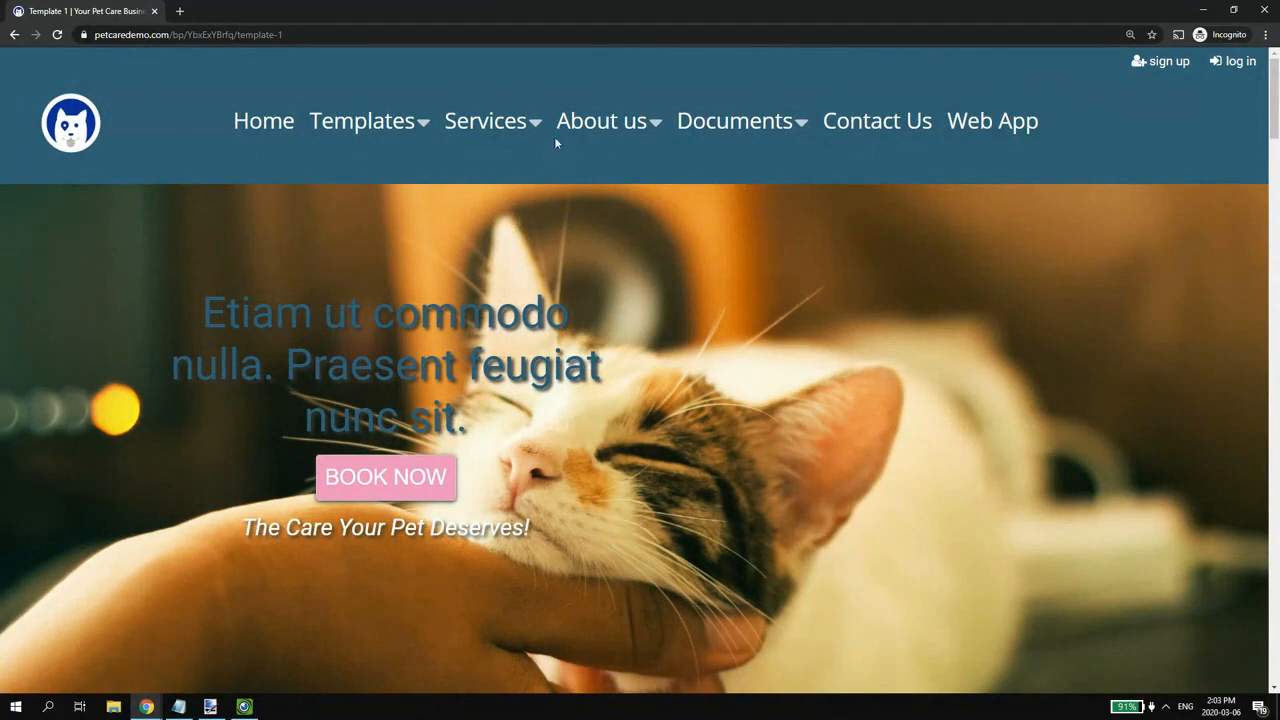
- Close the private window and load petcaredemo.com in the signed-in browser
left_click(1263, 10)
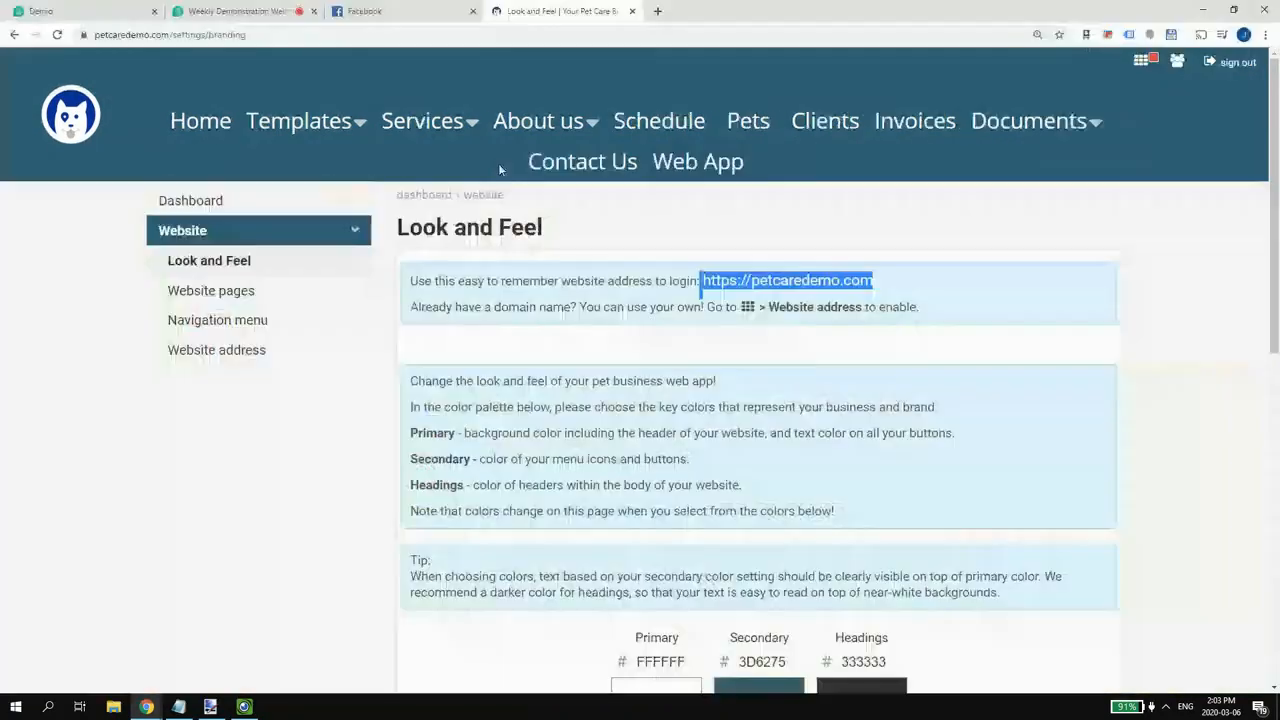
left_click(384, 35)
type("pet")
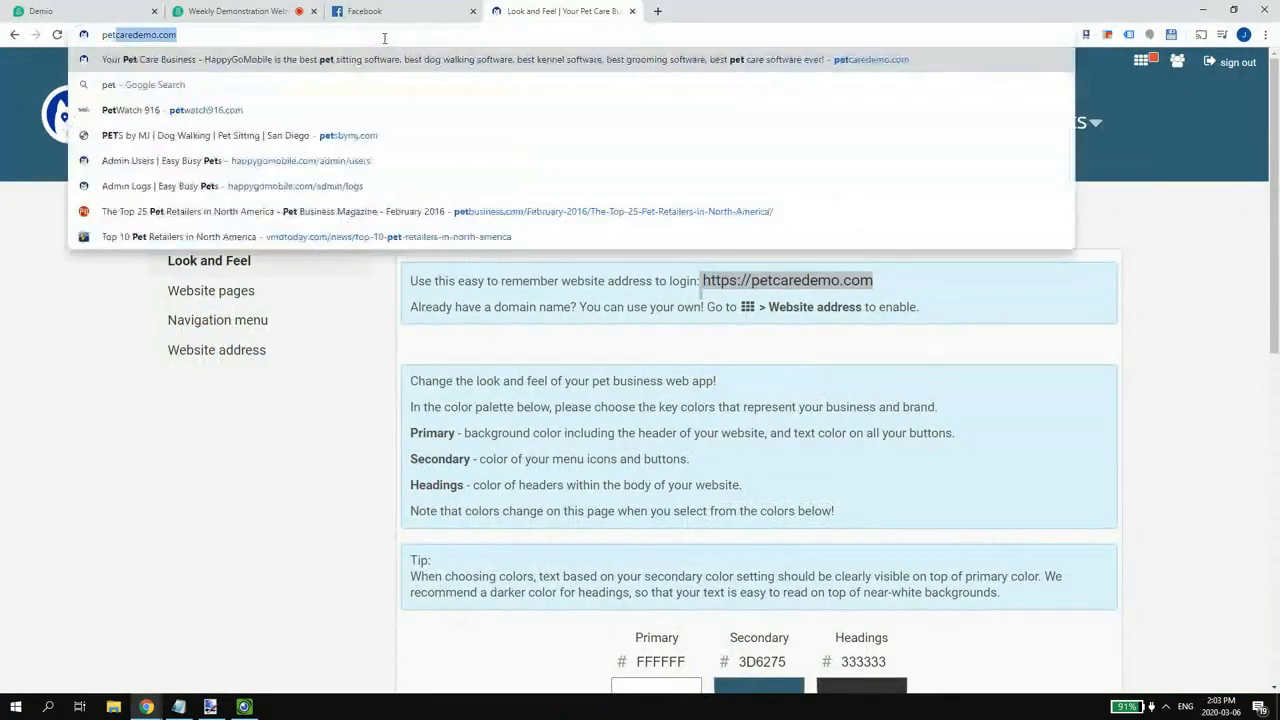
key("Return")
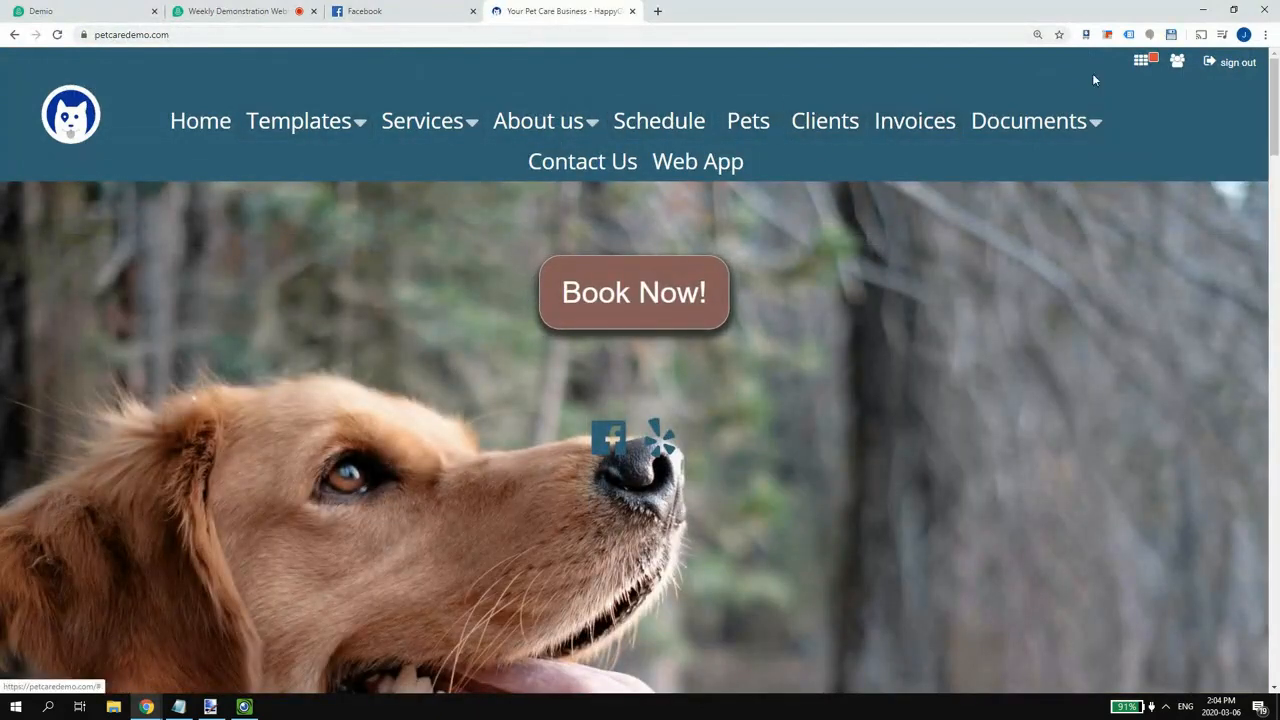
- Switch to the manager profile and dismiss the 'You switched profile to manager' notice
left_click(1178, 64)
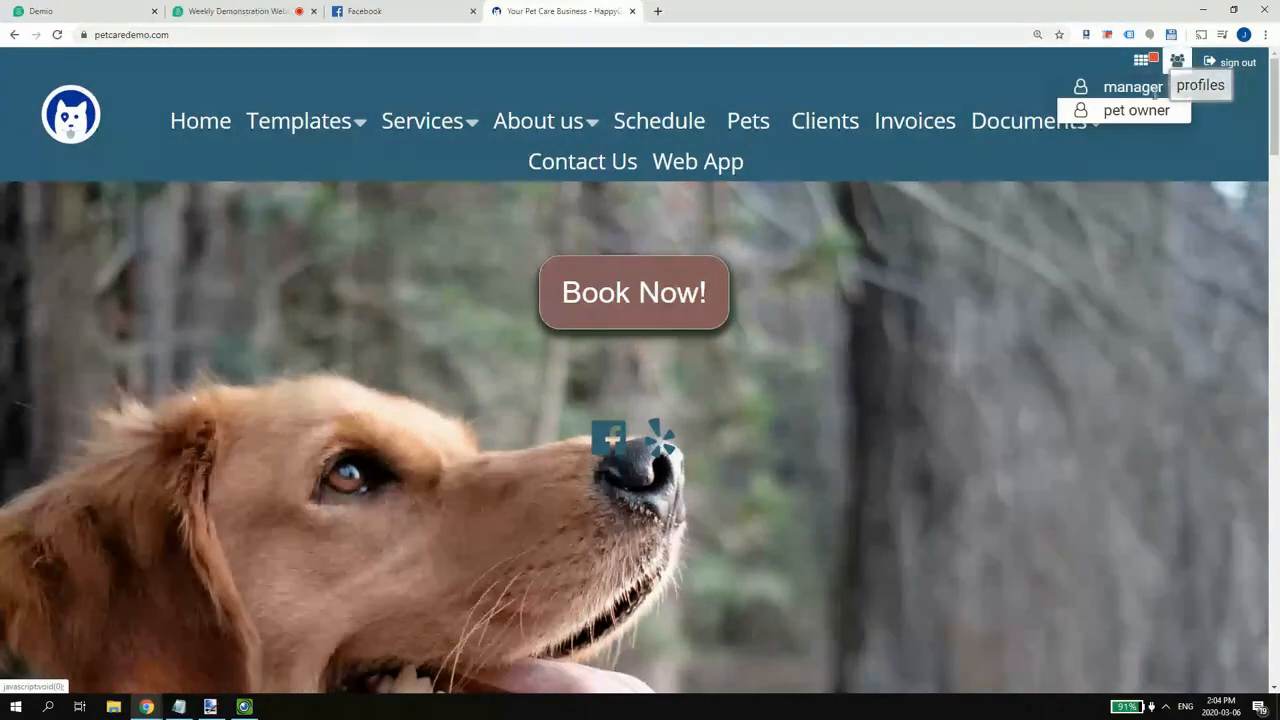
left_click(1138, 110)
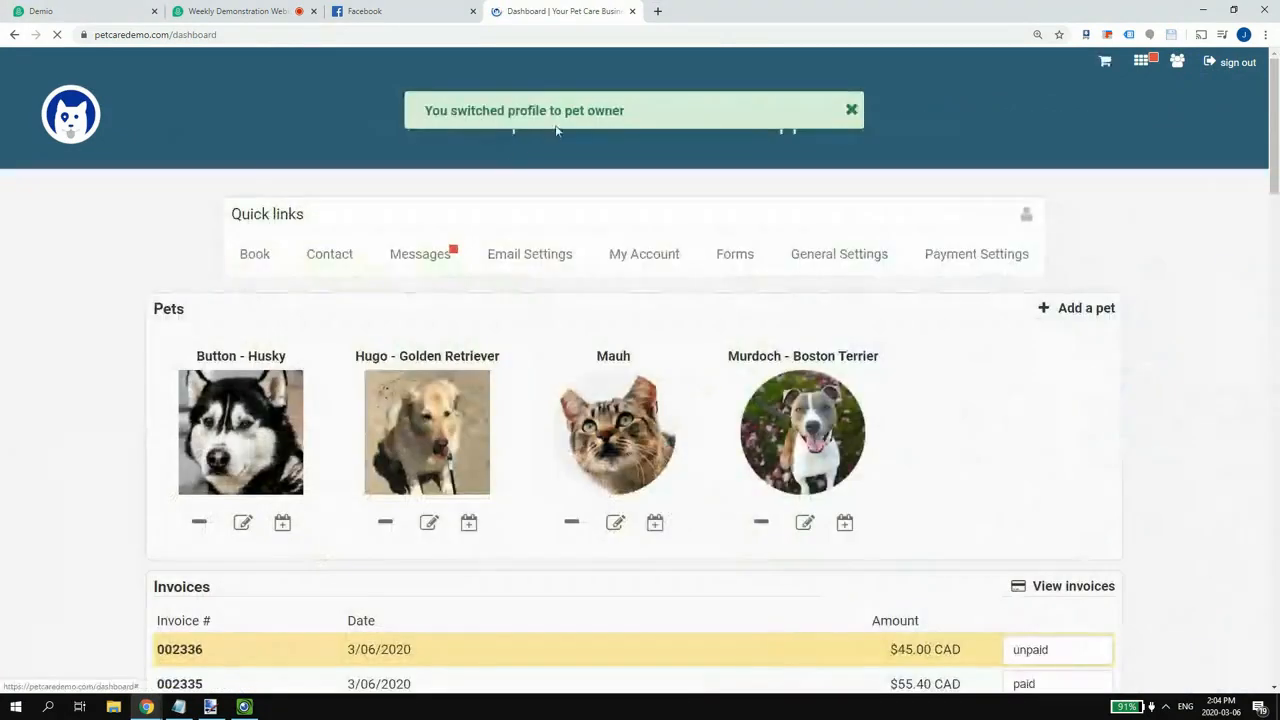
left_click(851, 110)
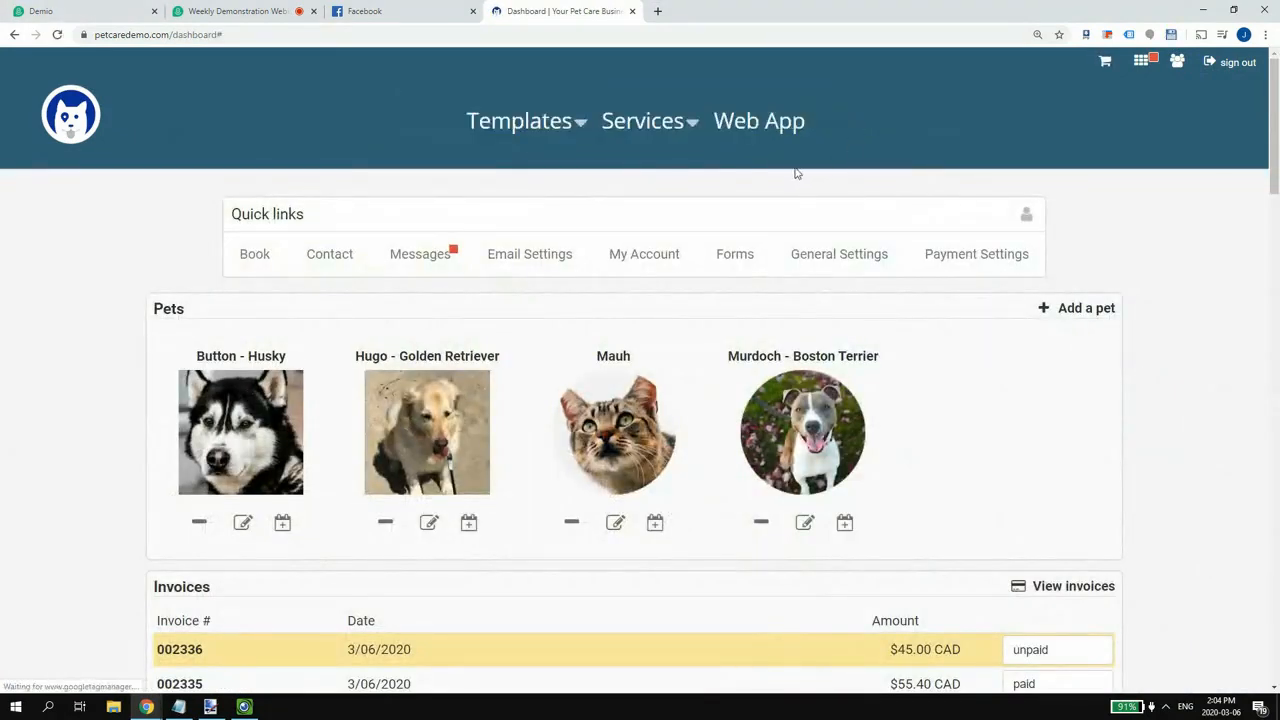
scroll(795, 170, "down", 4)
scroll(795, 170, "down", 6)
scroll(785, 178, "up", 8)
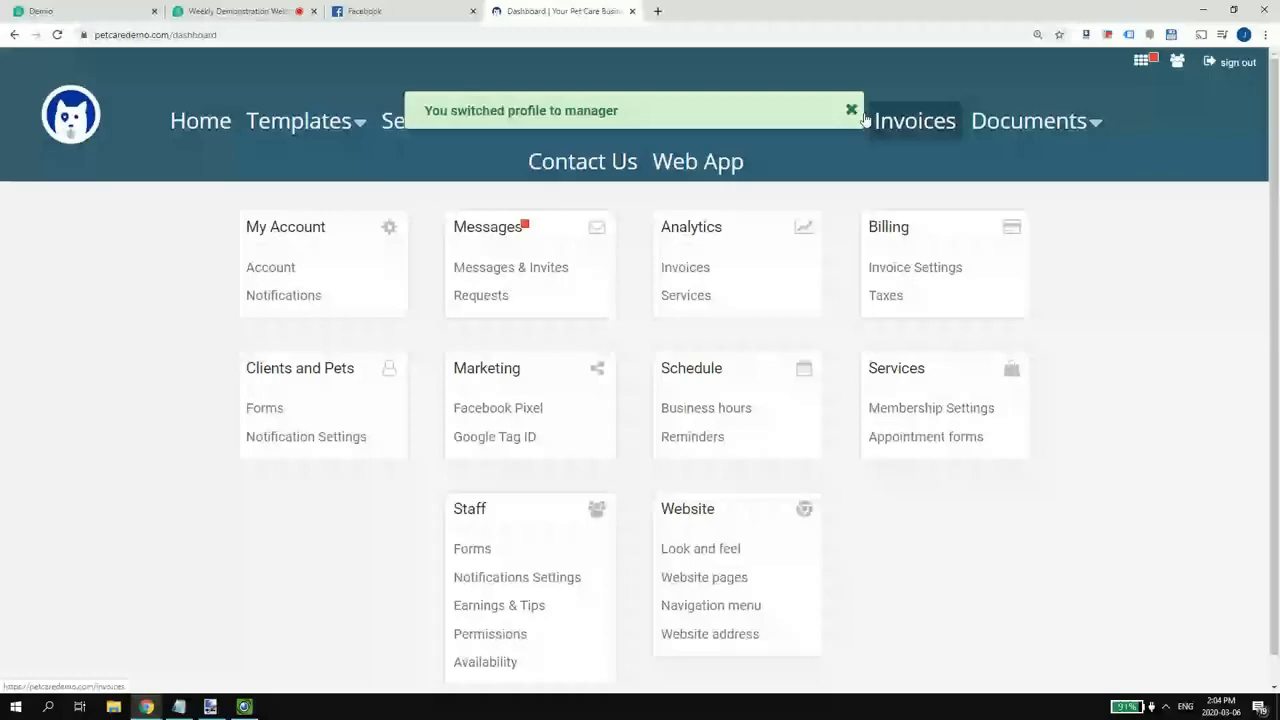
left_click(851, 110)
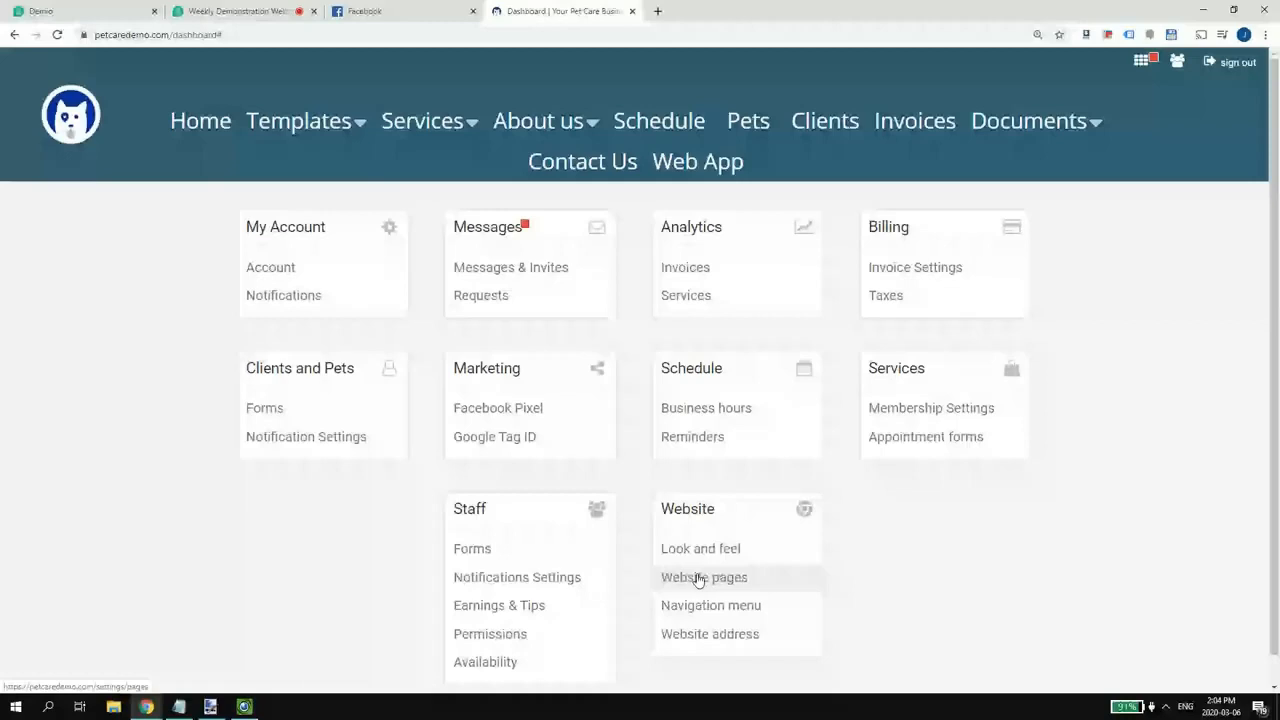
scroll(713, 457, "down", 1)
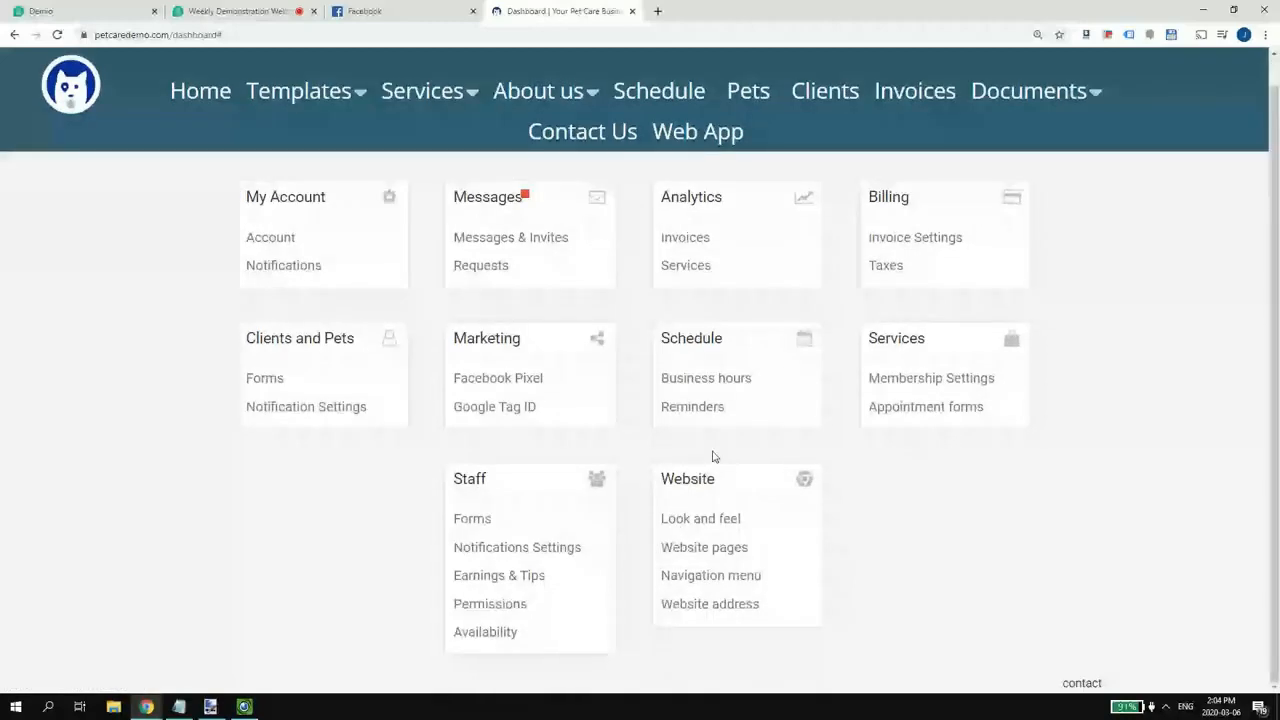
left_click(188, 89)
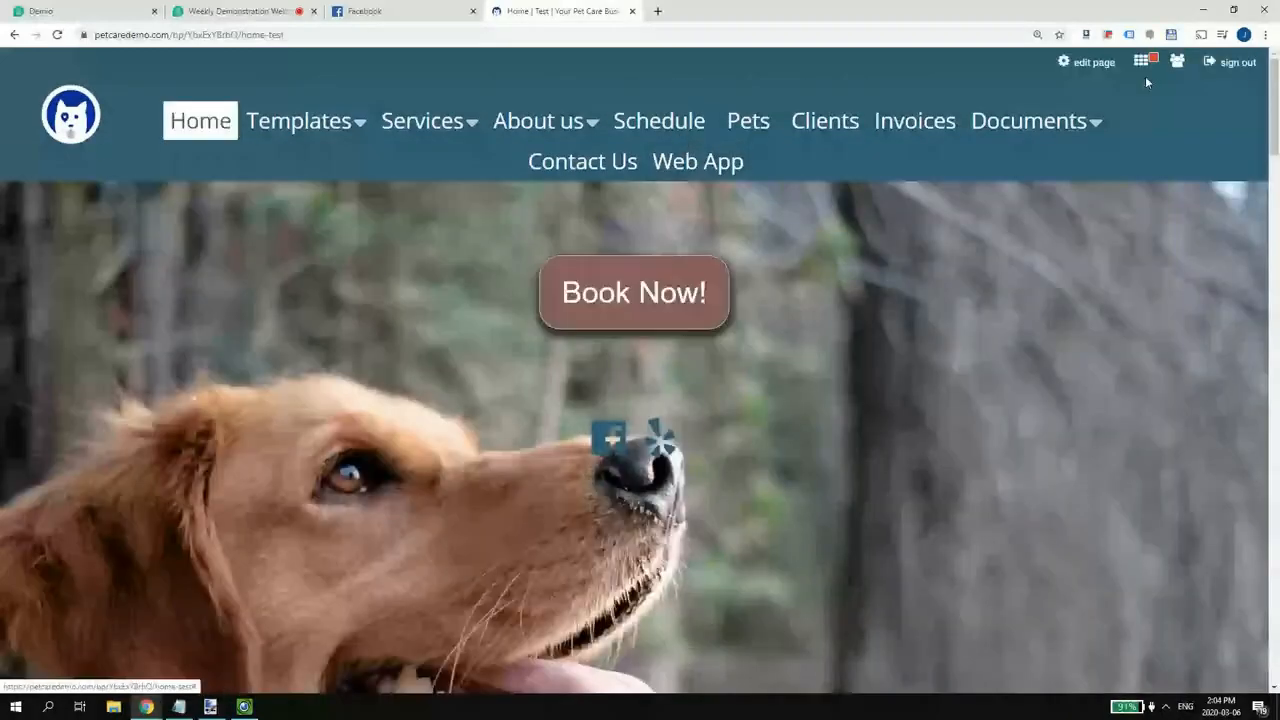
- Put the Home page into editing mode so its dog hero section can be changed
left_click(1092, 64)
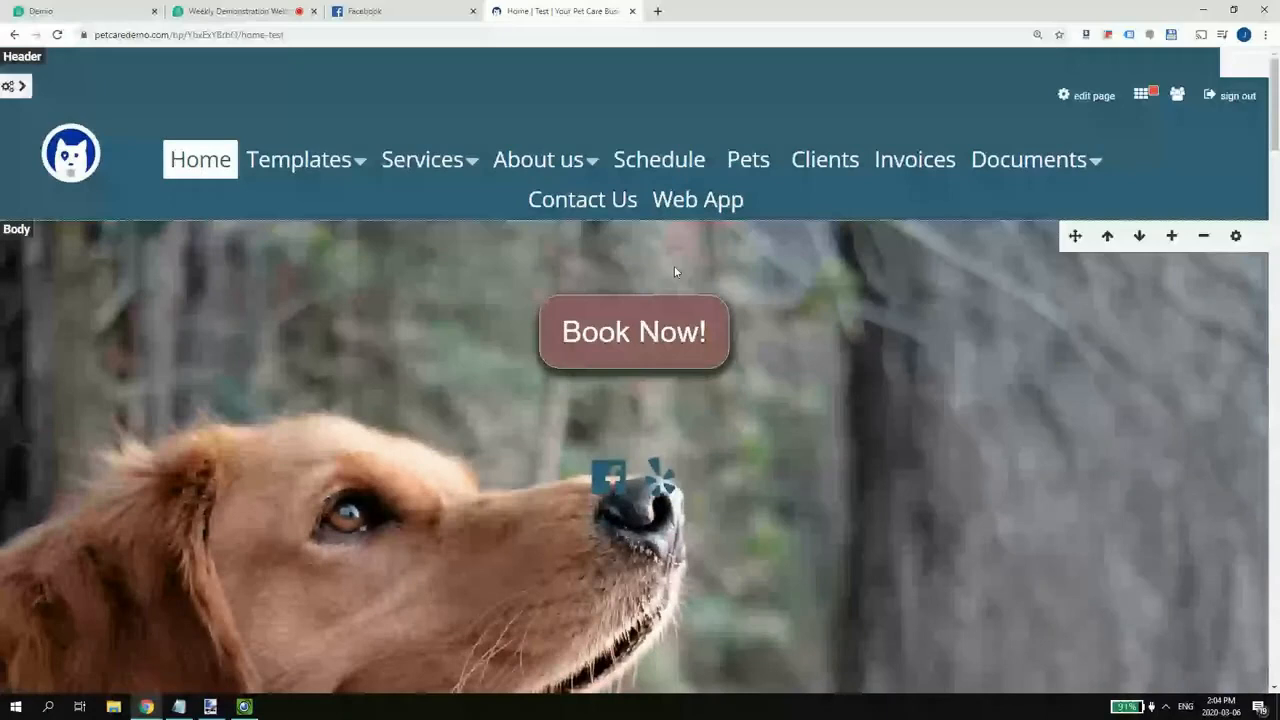
scroll(741, 161, "down", 15)
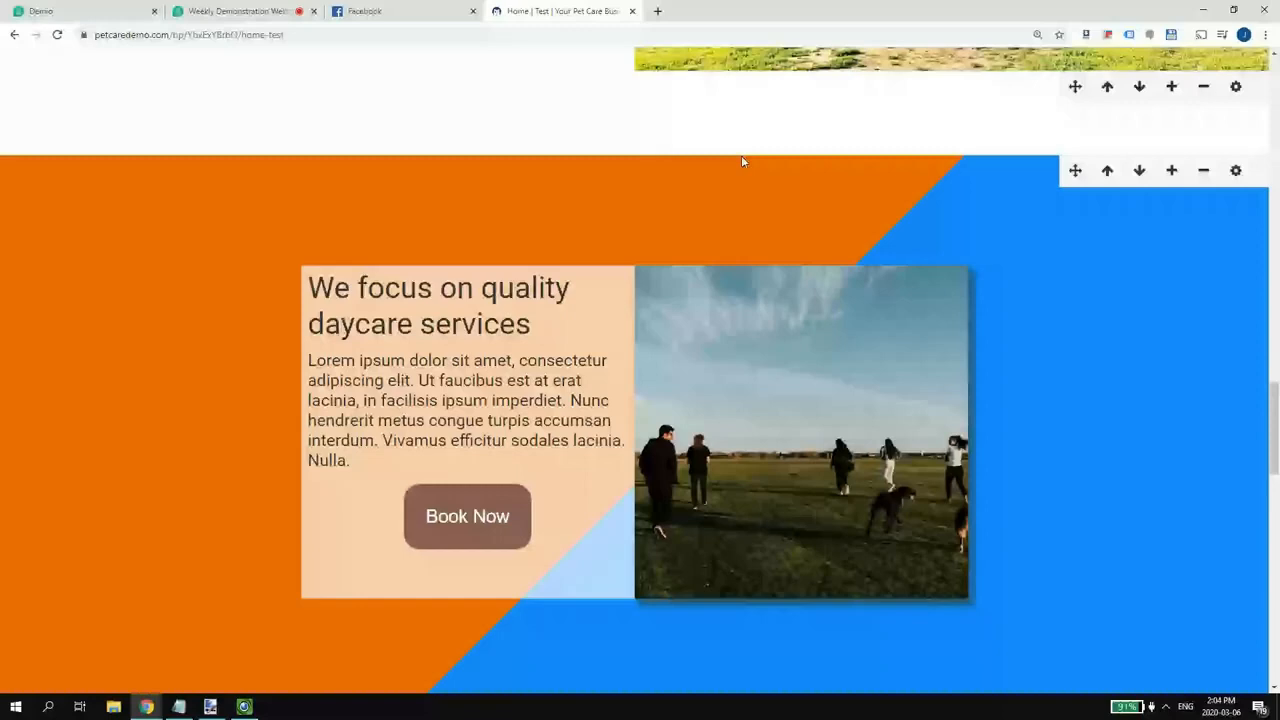
scroll(741, 161, "down", 15)
scroll(637, 272, "up", 20)
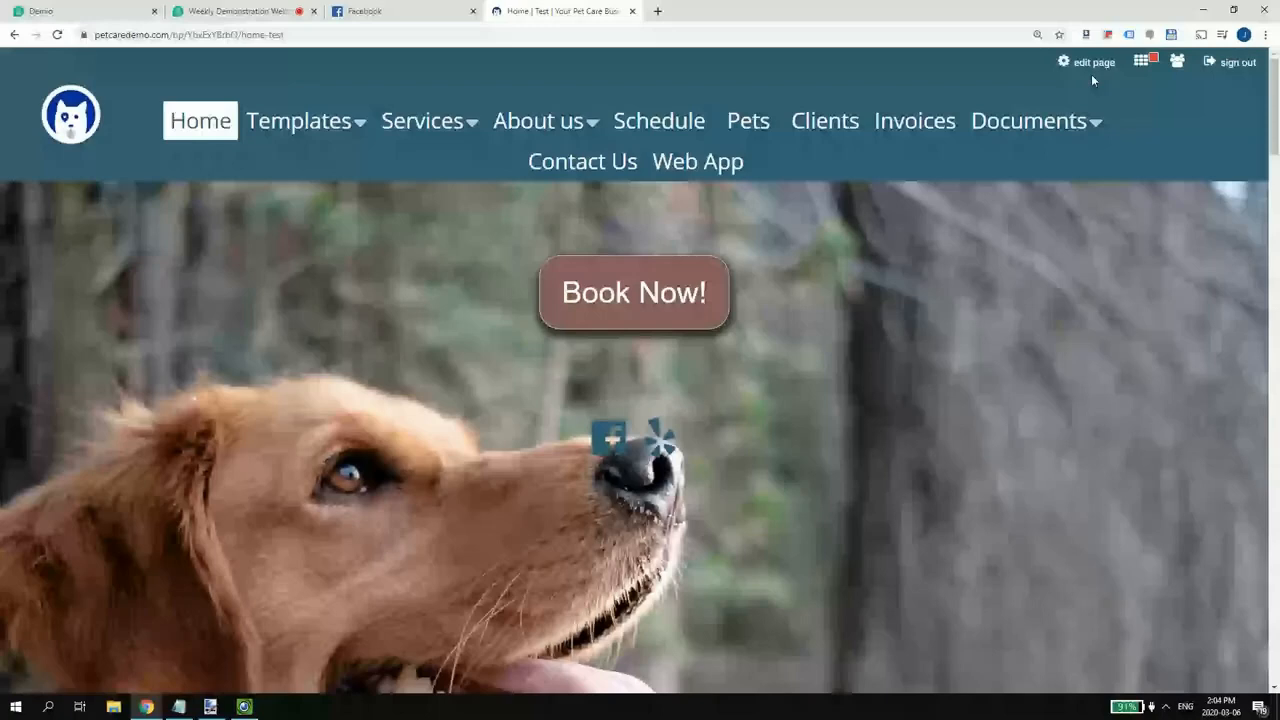
left_click(1092, 74)
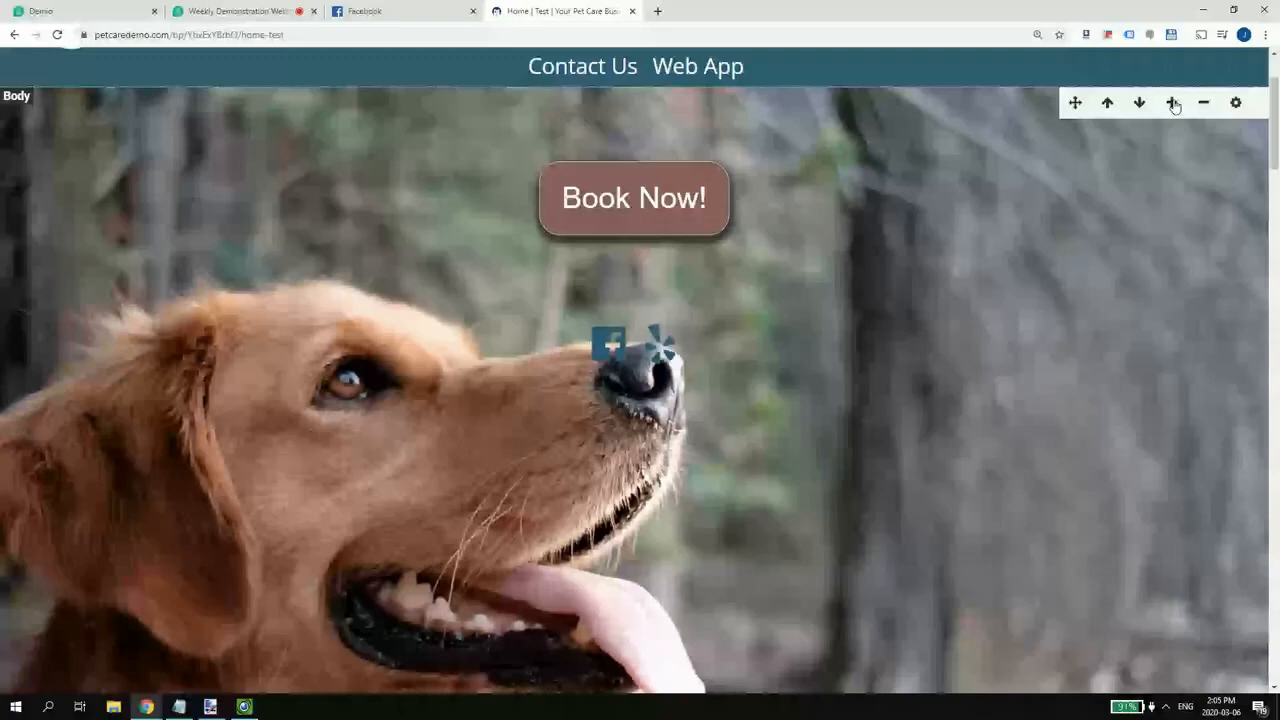
- Add a 'Hello WORLD!' text element below the hero's social icons and centre-align it
left_click(1175, 104)
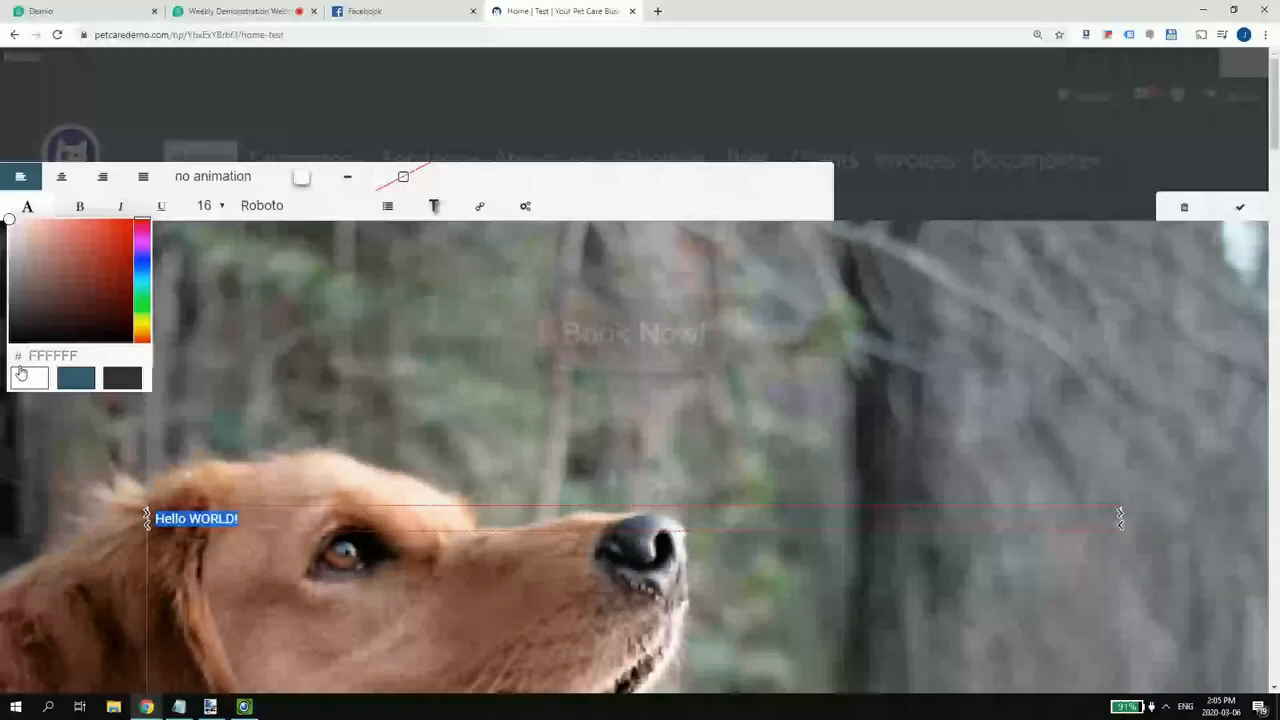
left_click(62, 178)
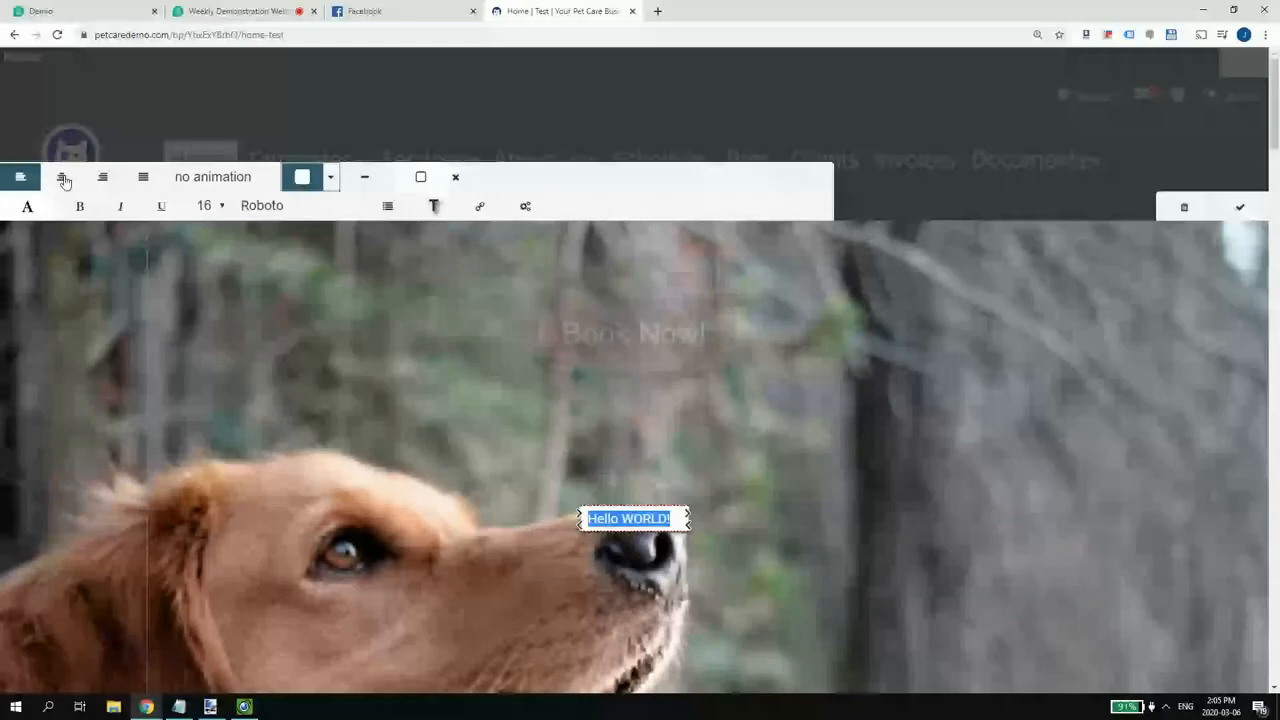
left_click(62, 178)
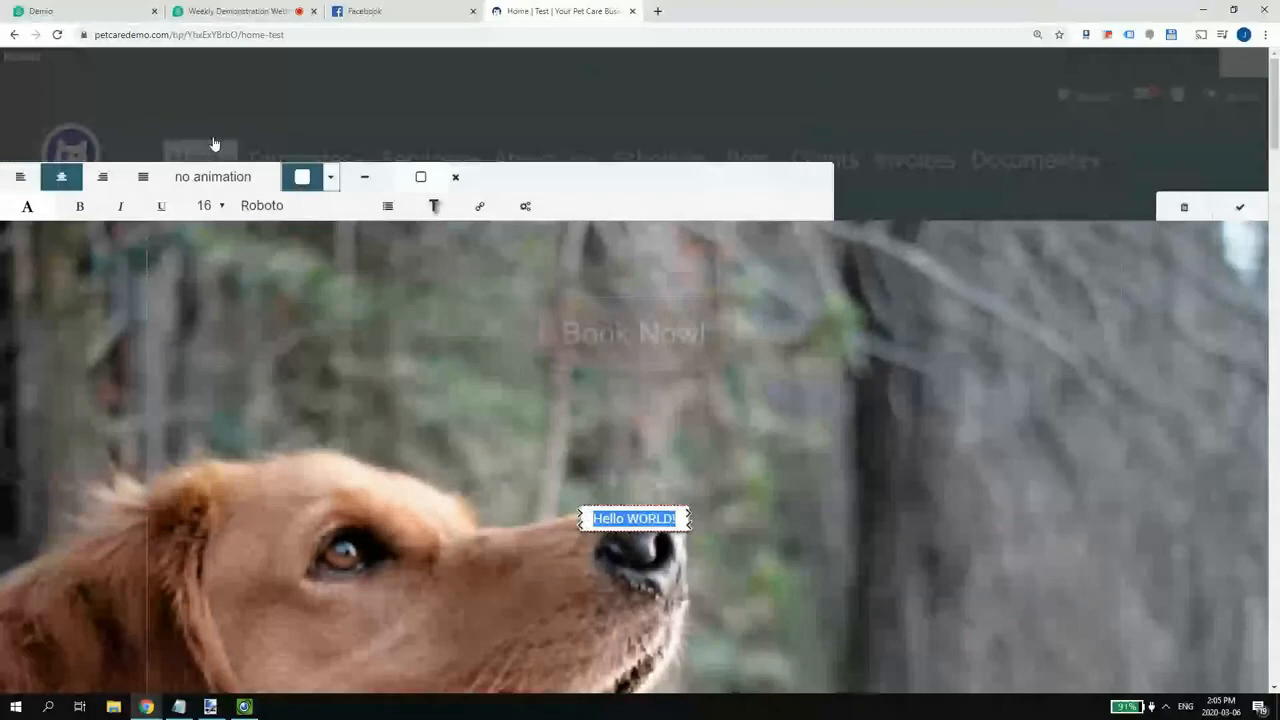
key("BackSpace")
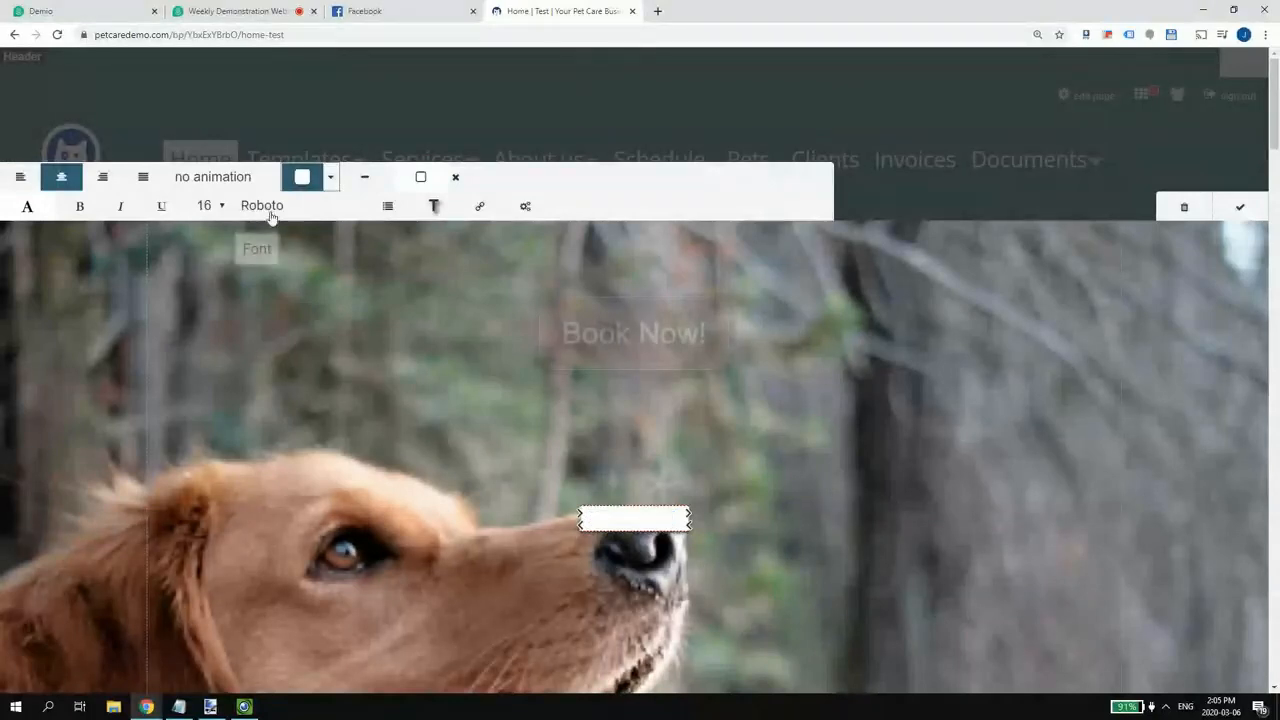
key("ctrl+z")
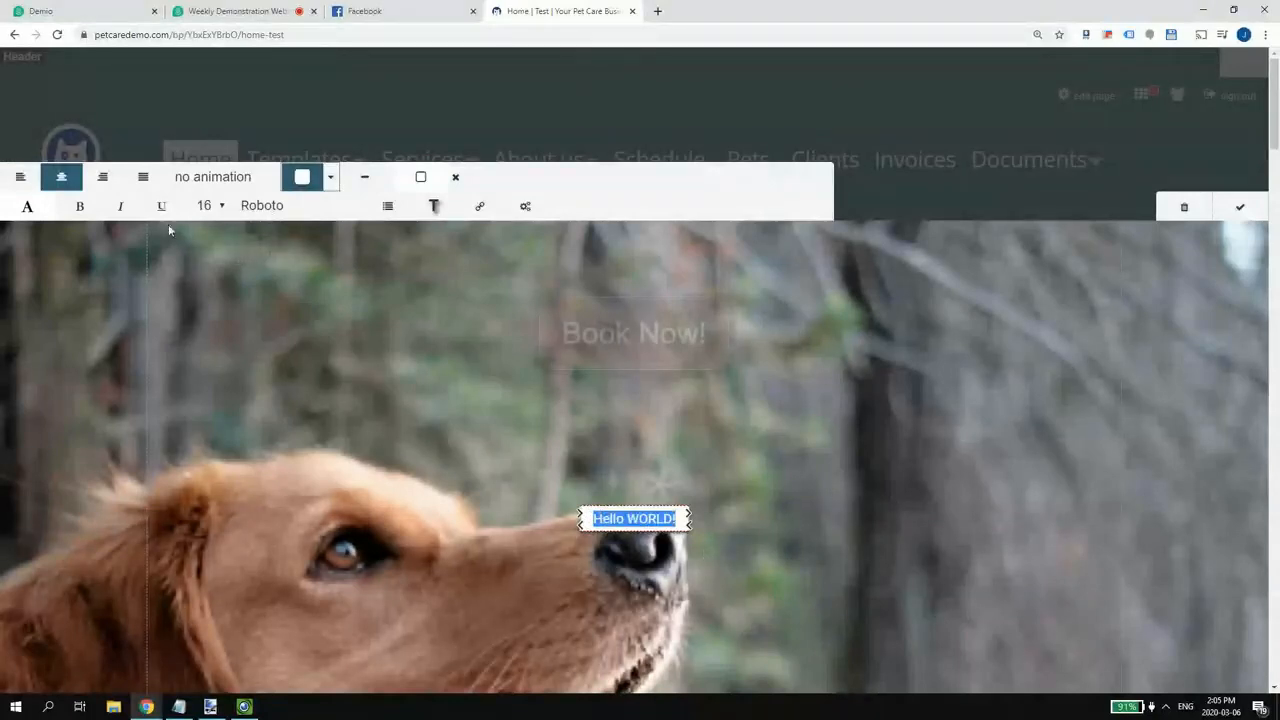
- Recolour the Hello WORLD! text, save the section changes and exit page editing
left_click(30, 207)
left_click(71, 377)
left_click(653, 482)
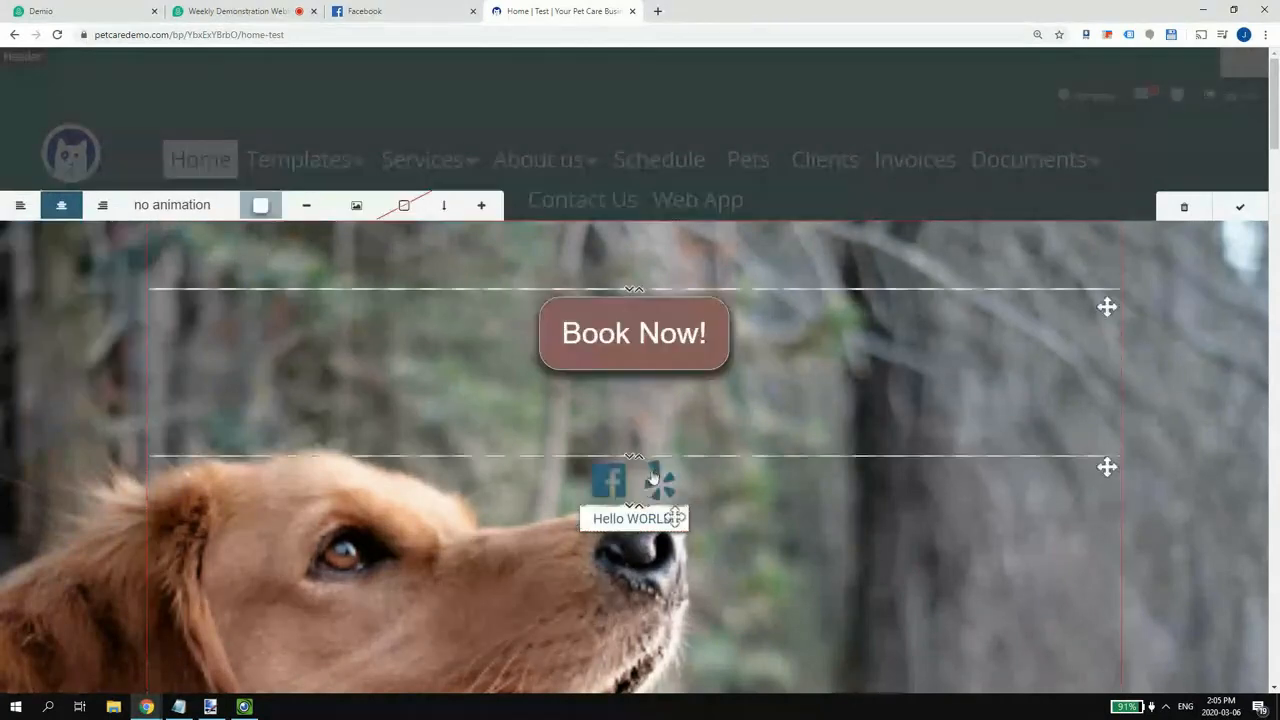
left_click(1240, 206)
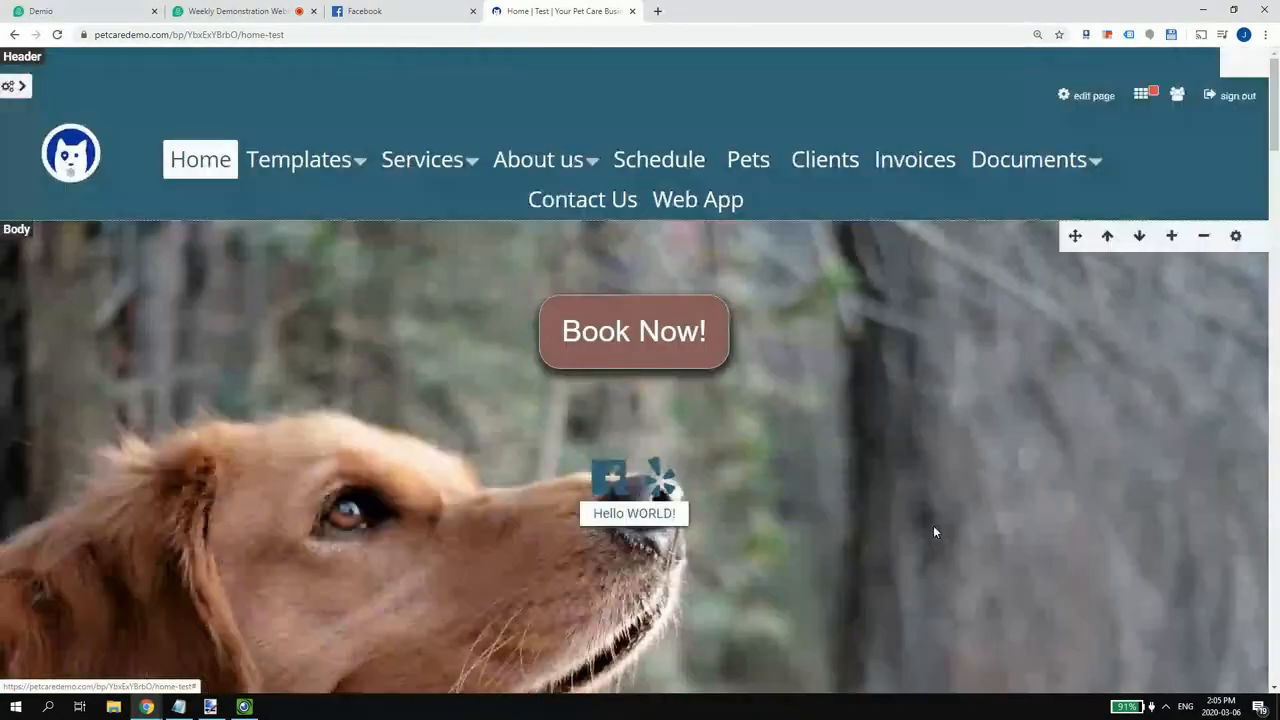
left_click(1068, 97)
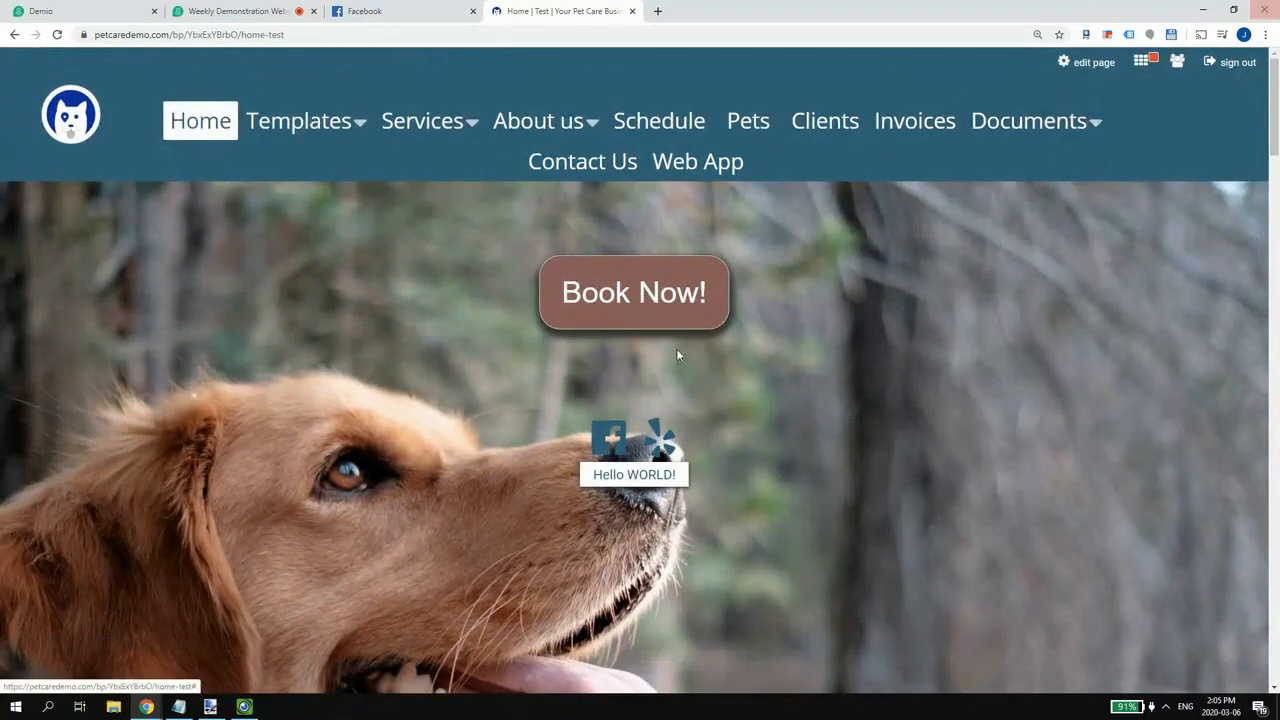
- Load petcaredemo.com in a new incognito window to see Hello WORLD! publicly
left_click(1265, 34)
left_click(1209, 108)
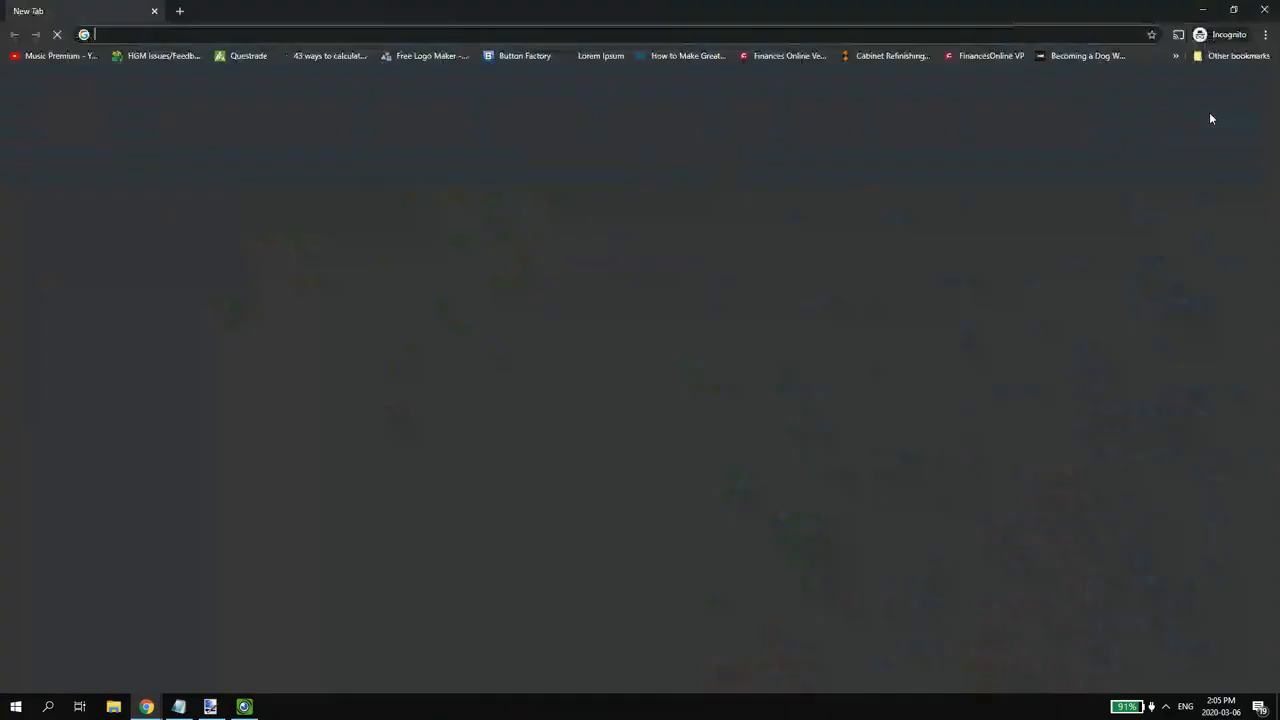
type("petcaredemo.com")
key("Return")
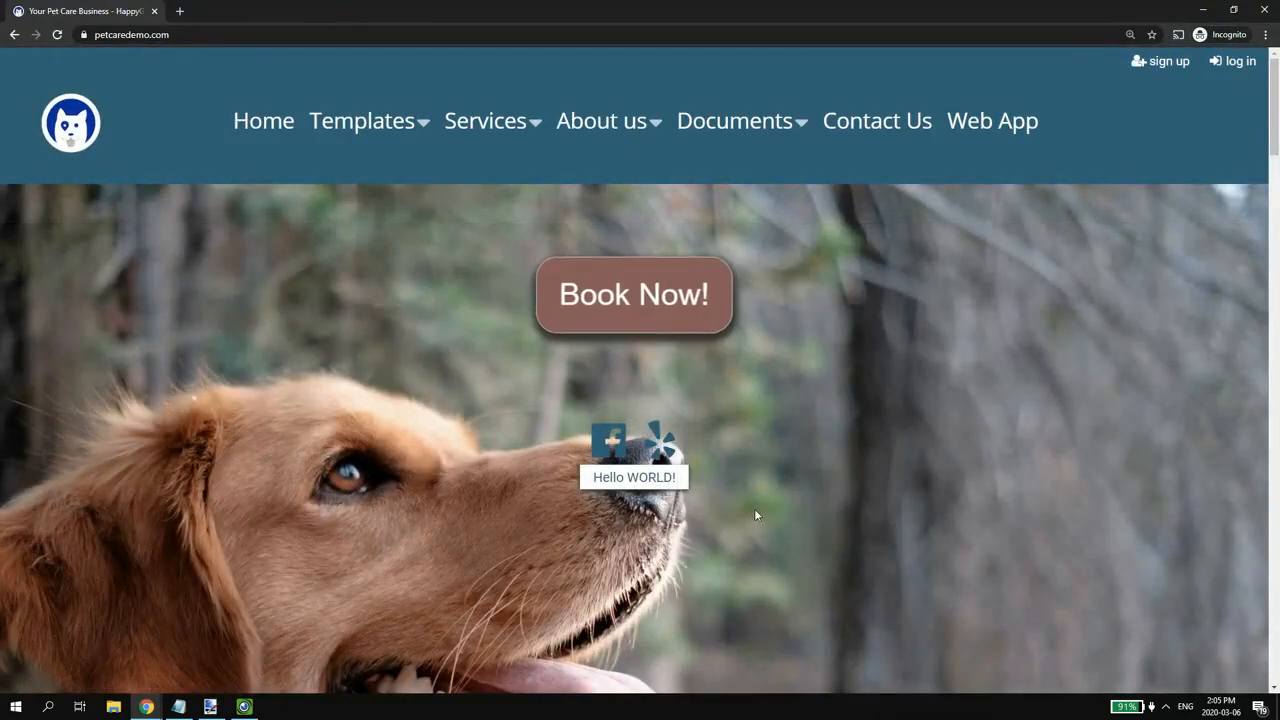
- Follow Book Now! to the Services page and browse the Dog Walking, Dog Grooming and Cat Sitting cards
left_click(651, 294)
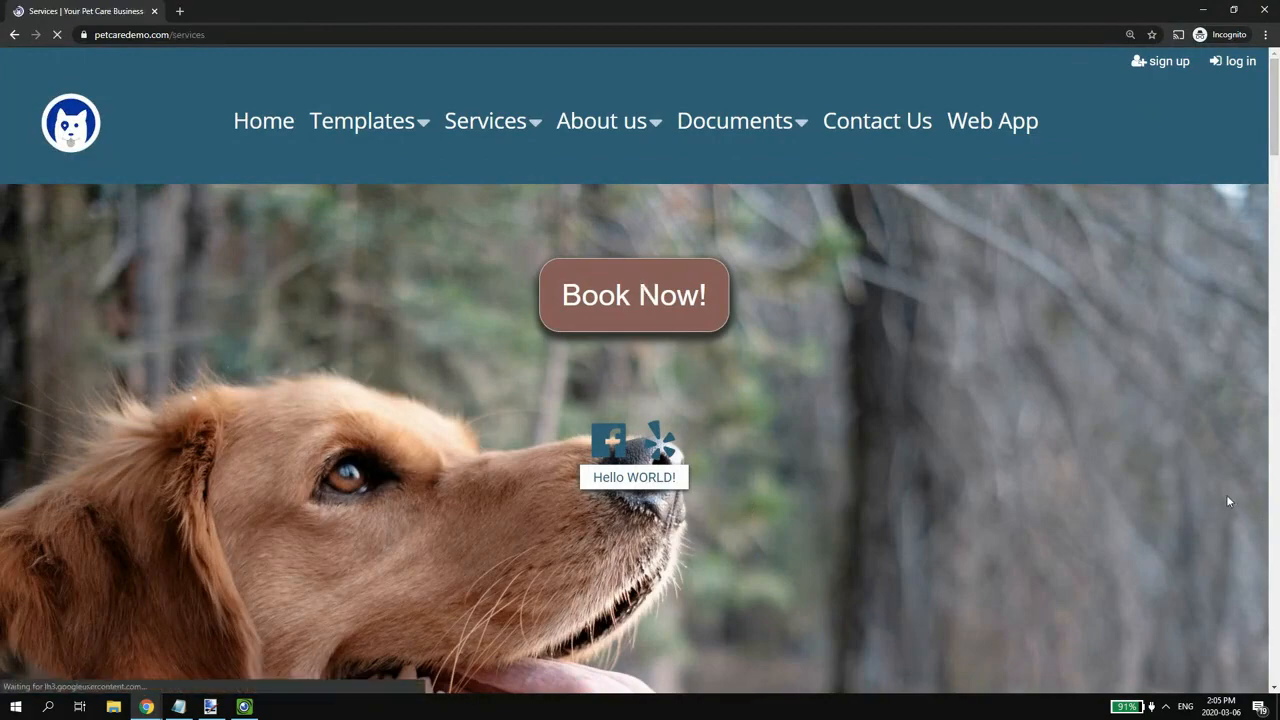
scroll(1088, 340, "down", 5)
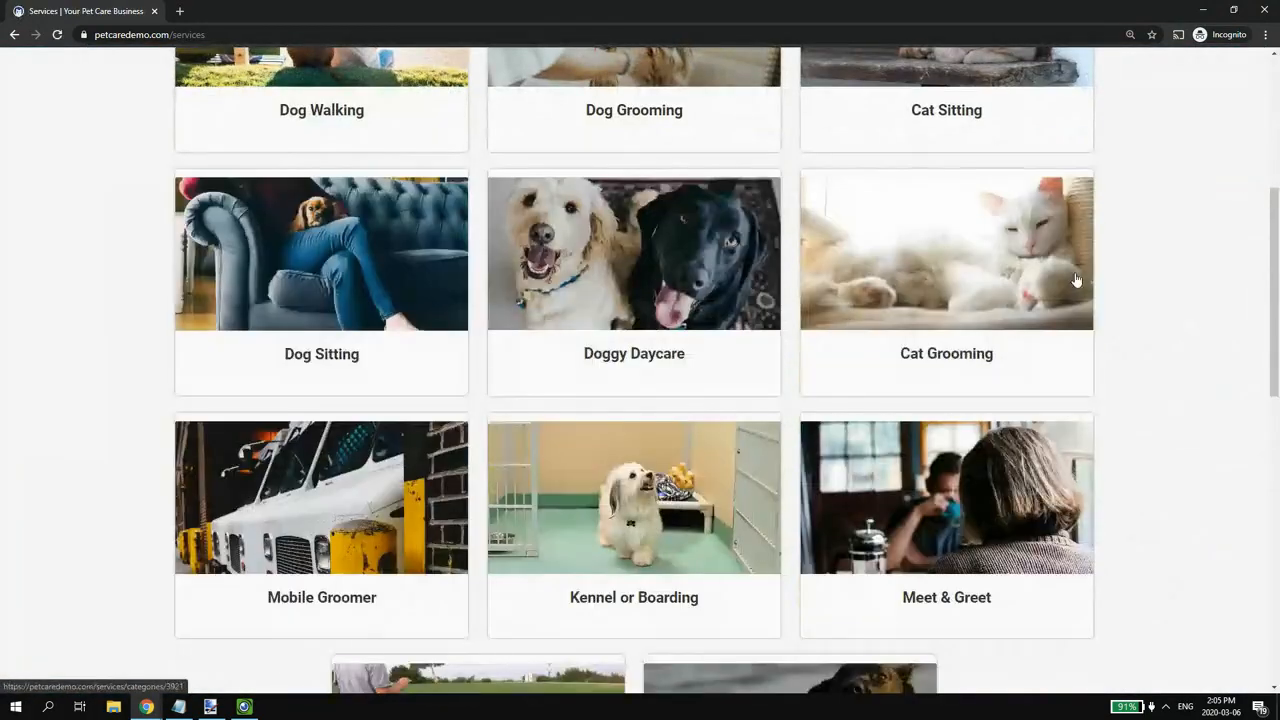
scroll(1078, 287, "down", 2)
scroll(1078, 290, "up", 8)
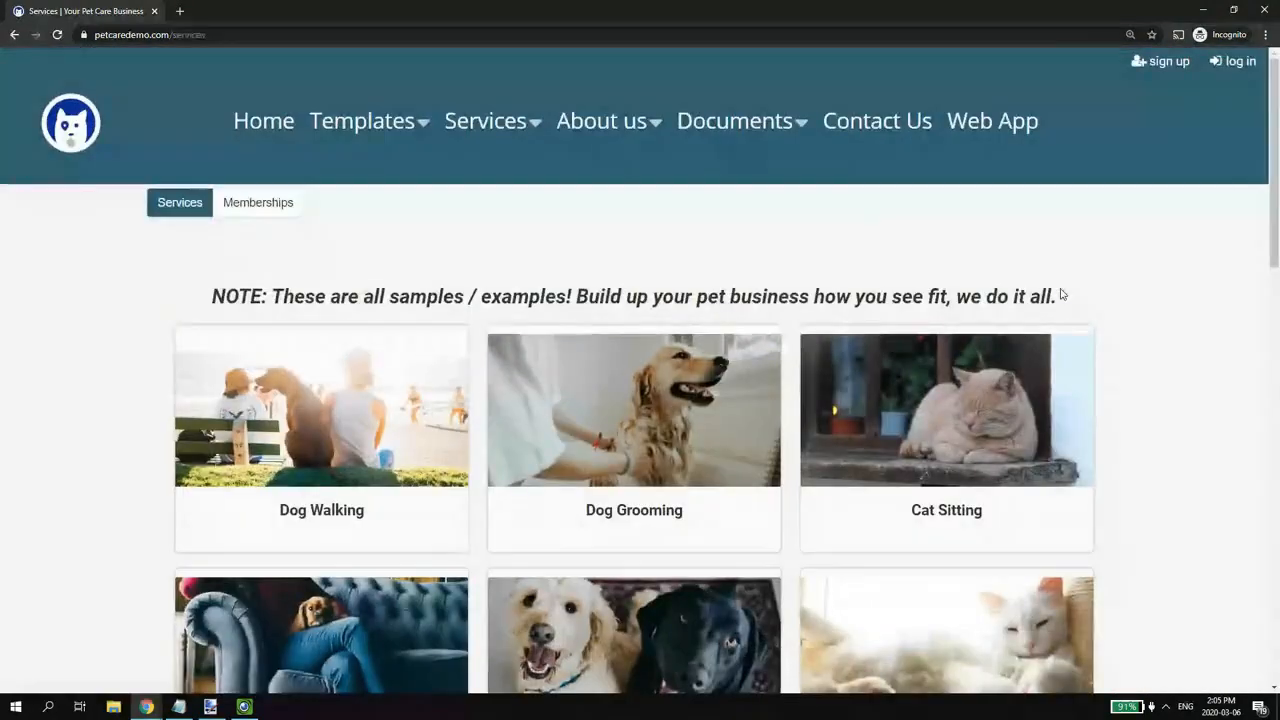
scroll(1081, 293, "down", 1)
scroll(1081, 293, "down", 3)
scroll(1057, 343, "up", 4)
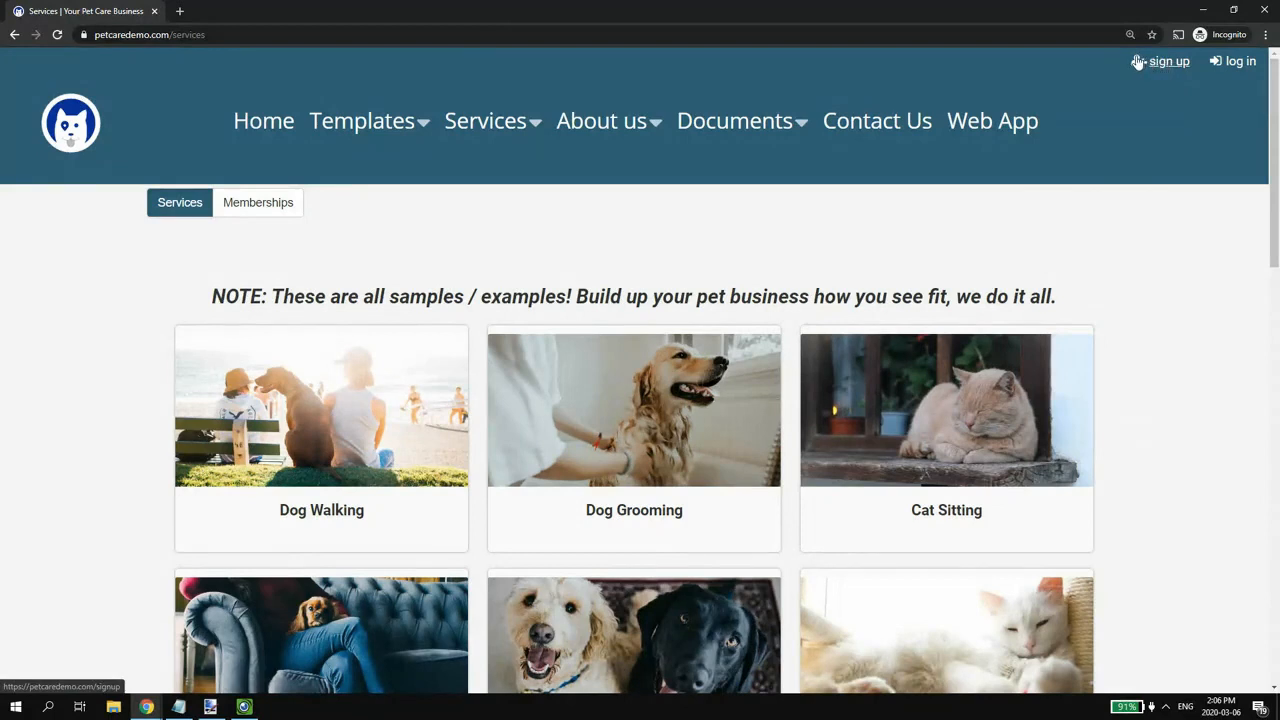
scroll(788, 410, "down", 1)
scroll(790, 340, "up", 1)
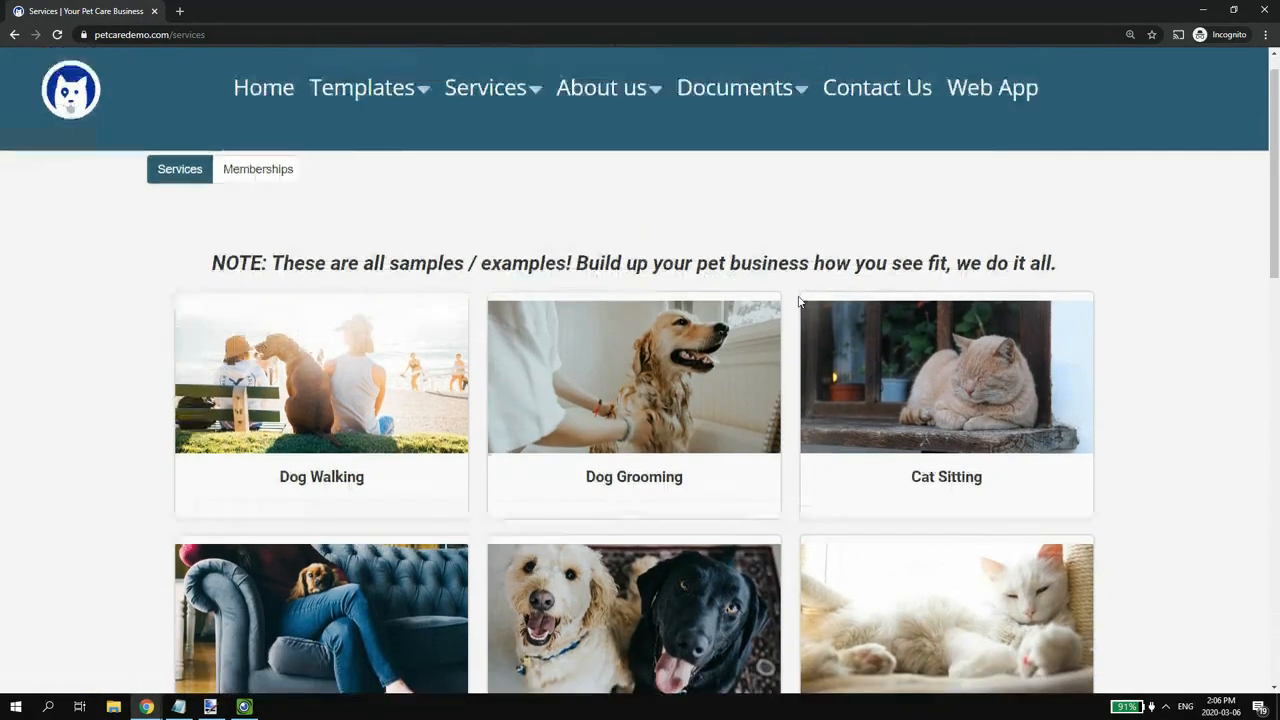